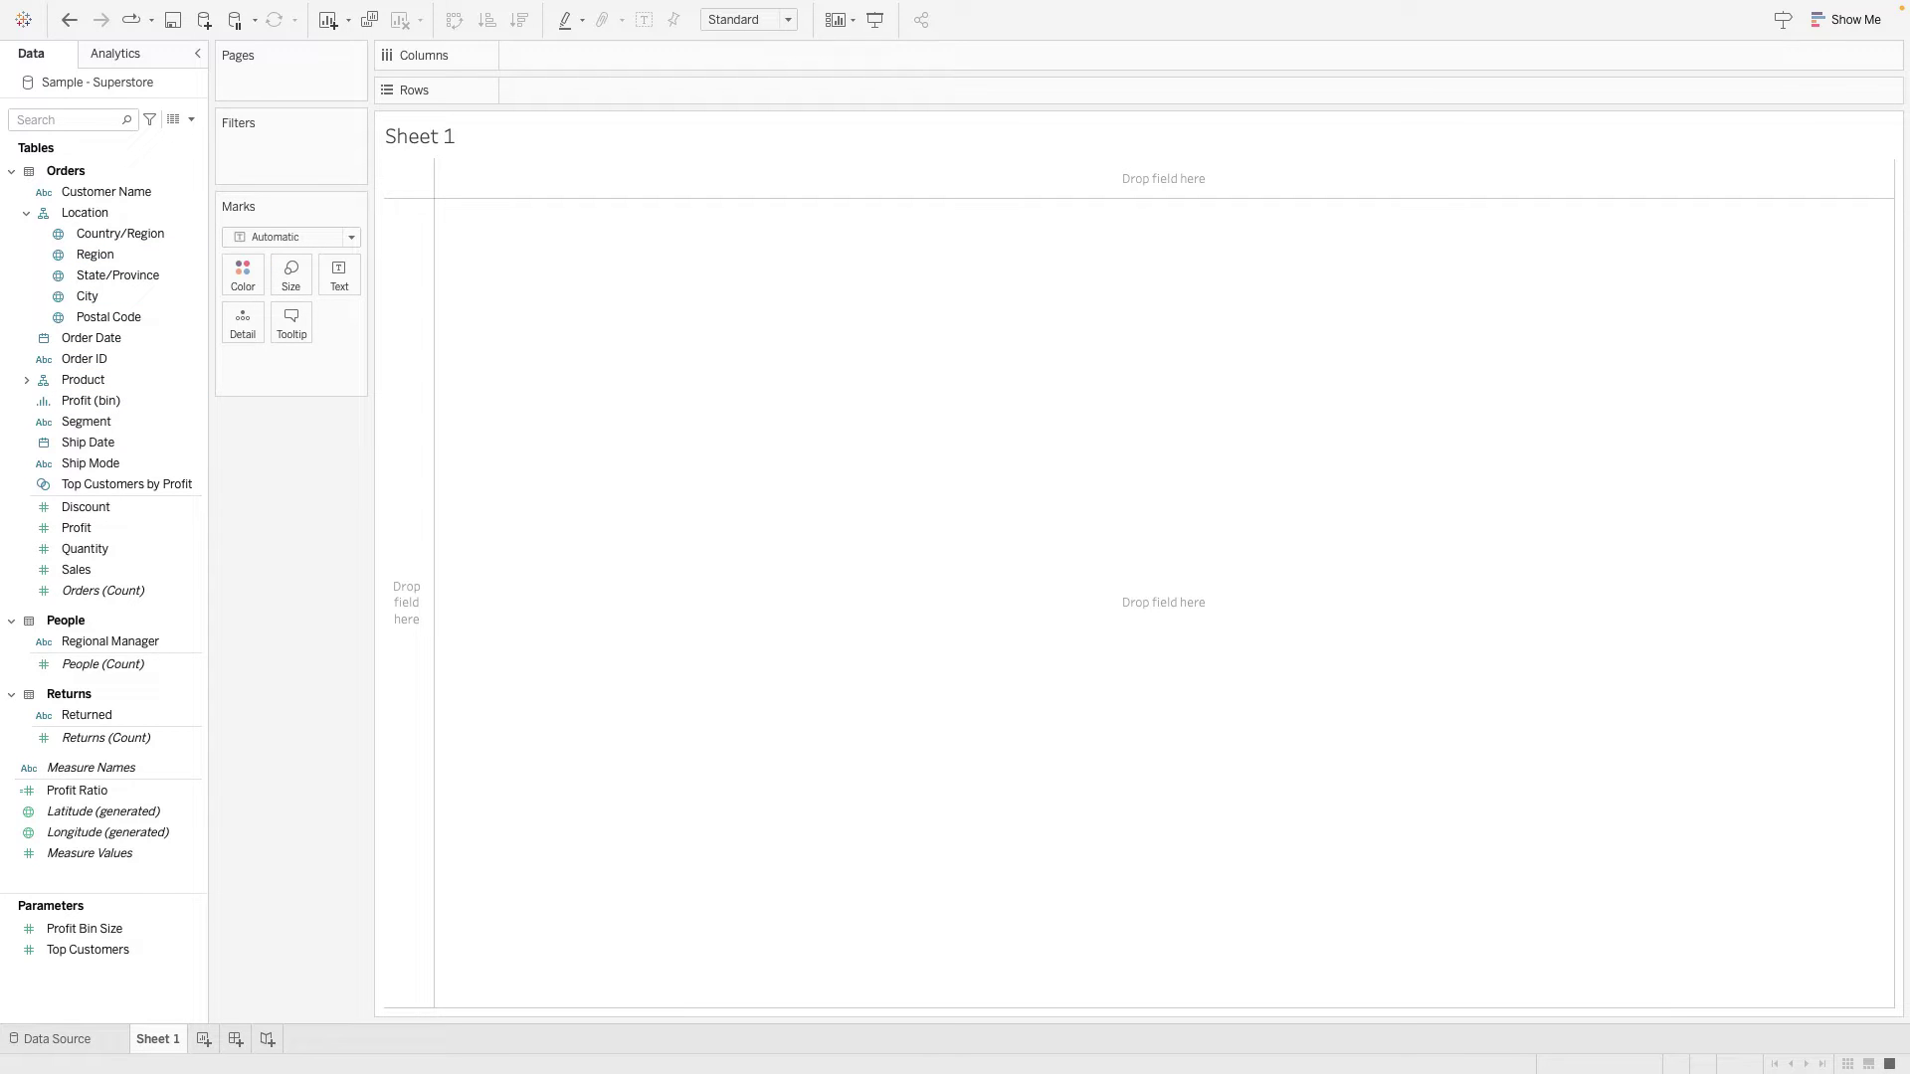
Build a line chart of summed Profit over Order Date, using continuous months for the date
click(77, 527)
drag(76, 528, 557, 89)
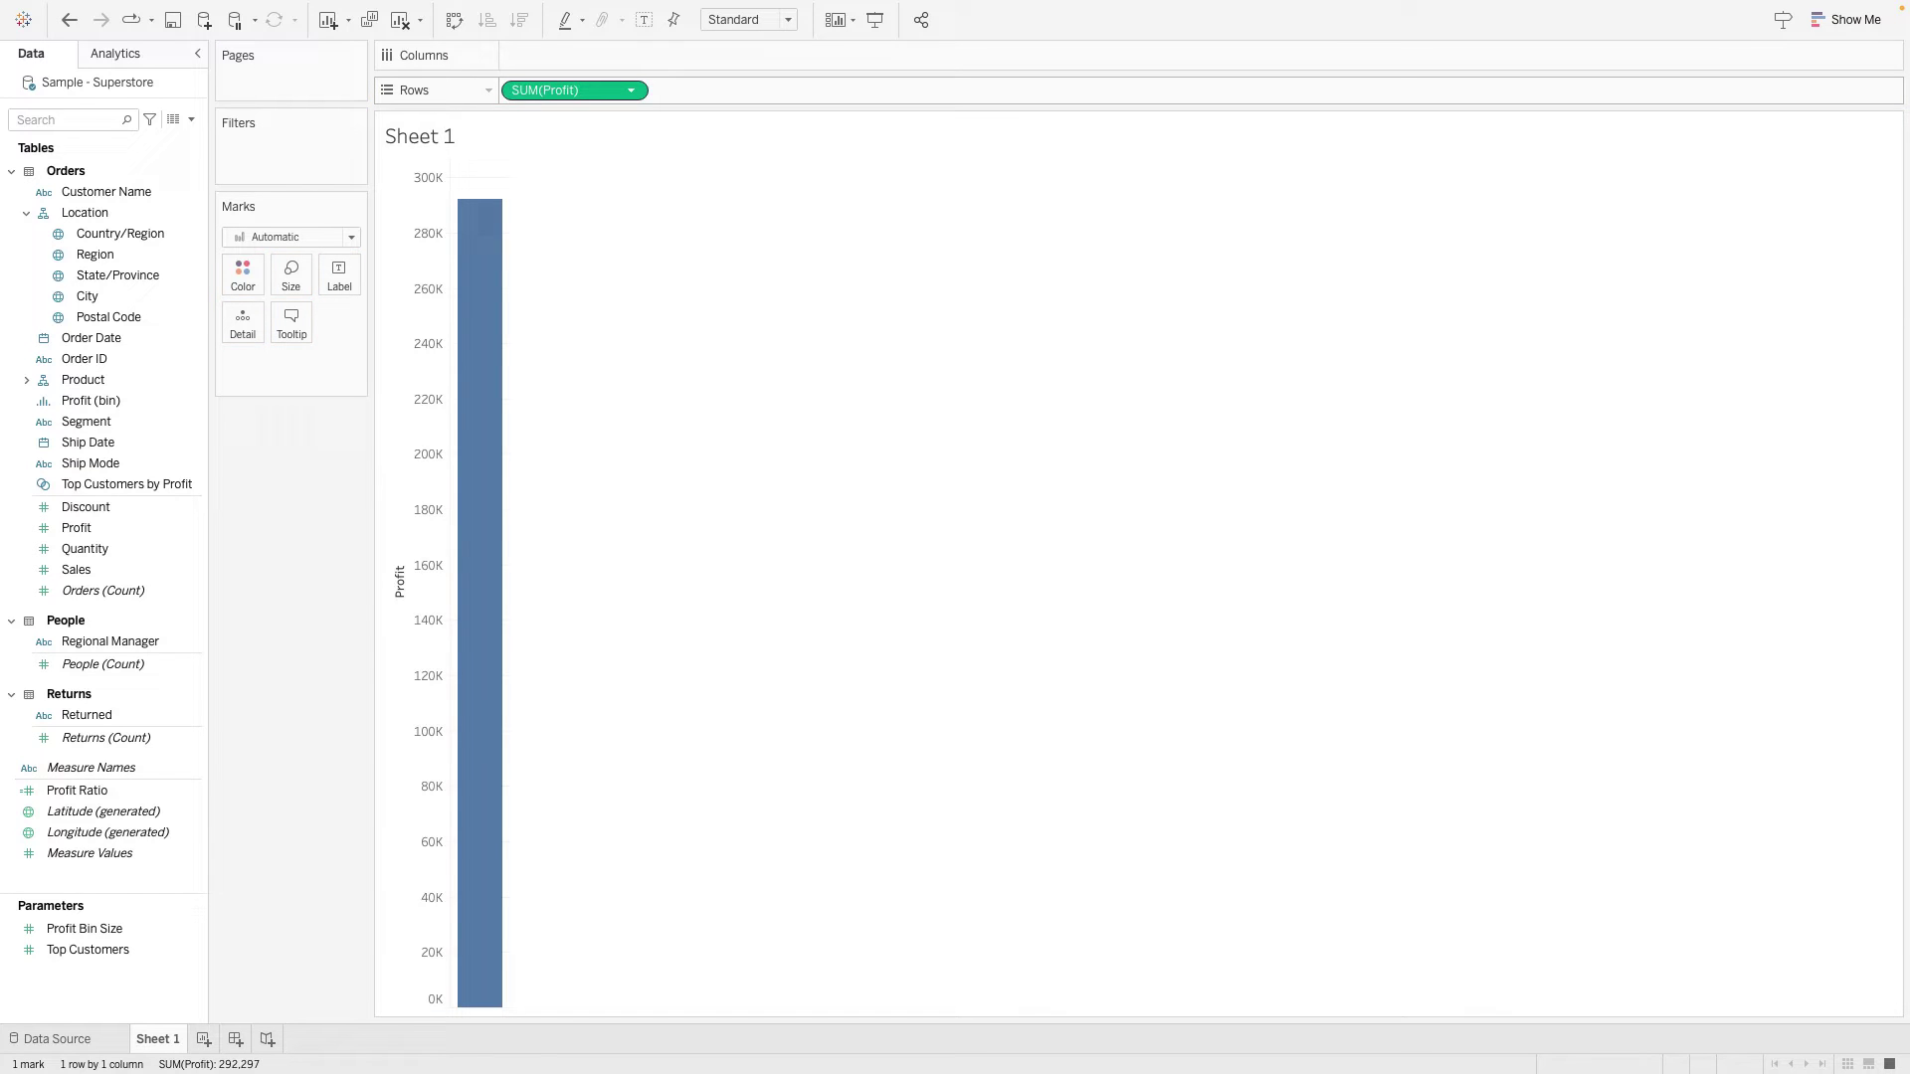
click(85, 358)
click(90, 337)
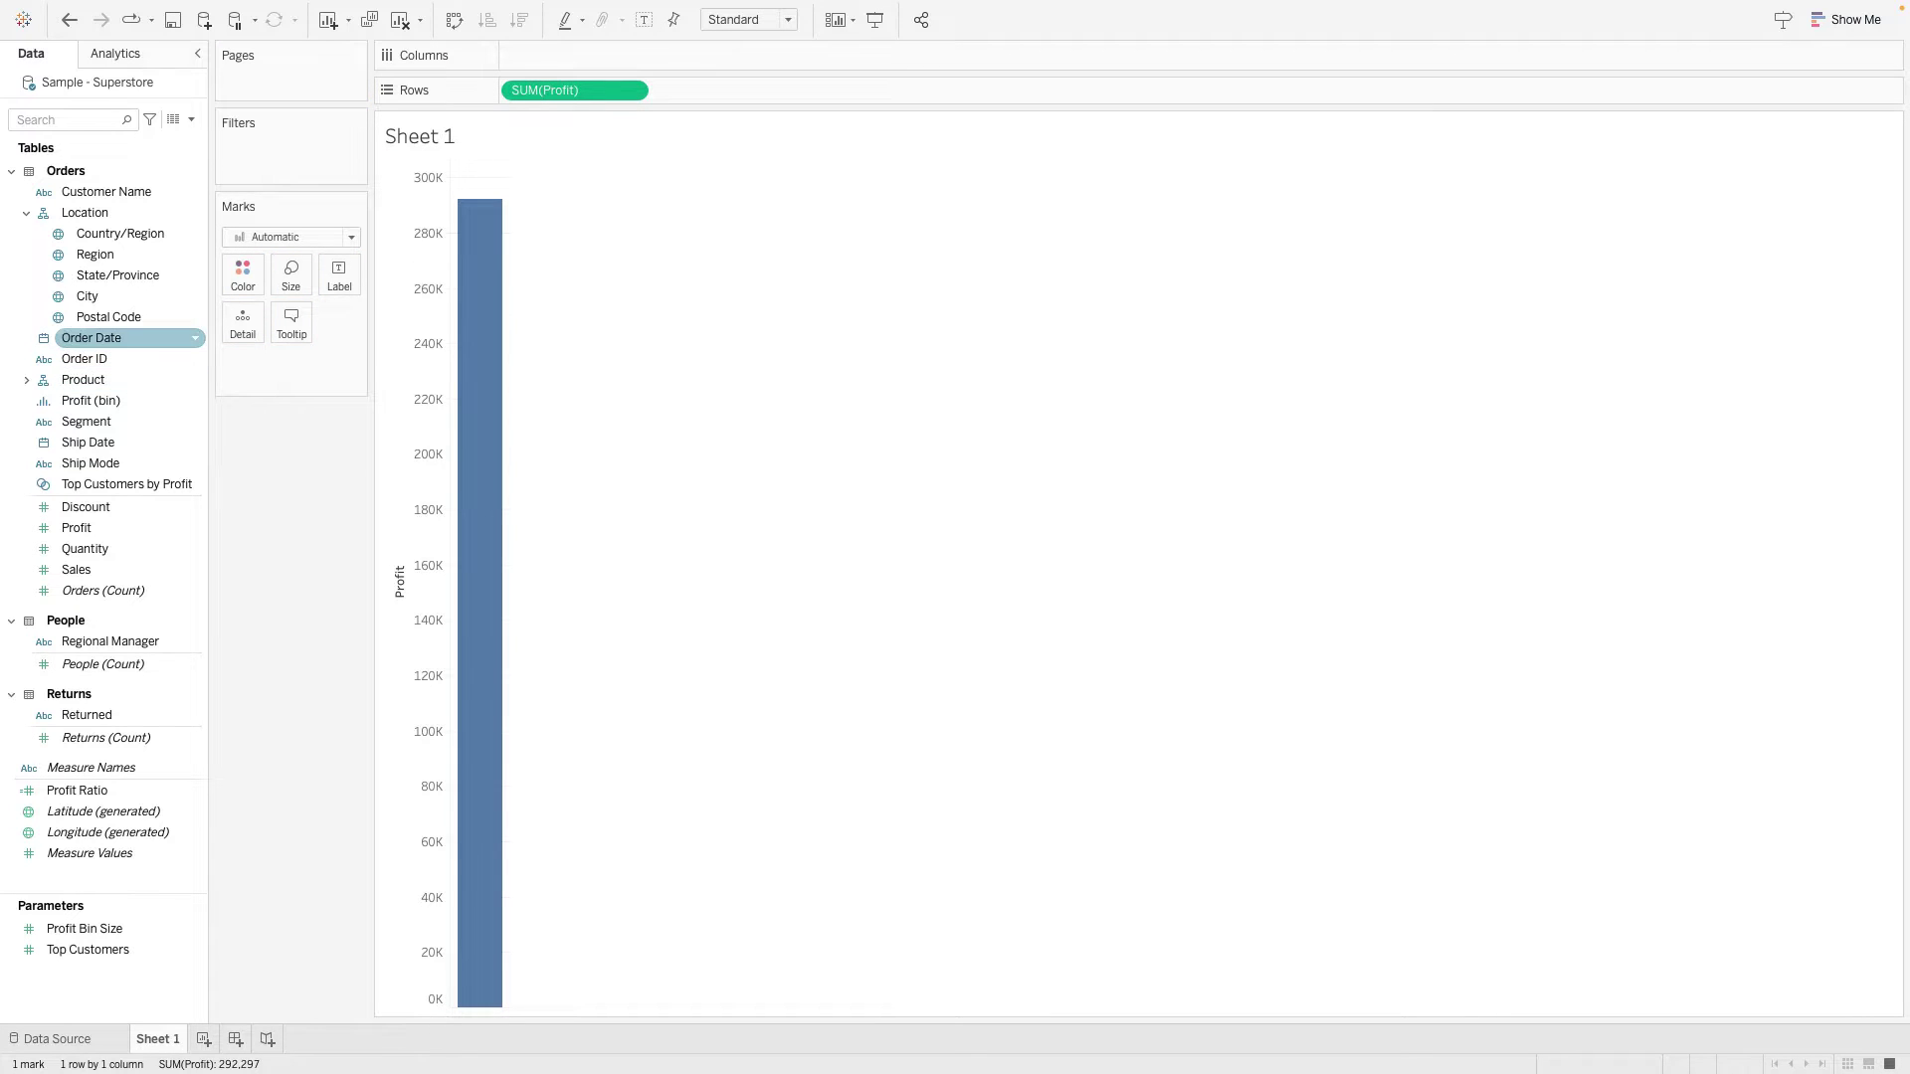
drag(90, 337, 537, 55)
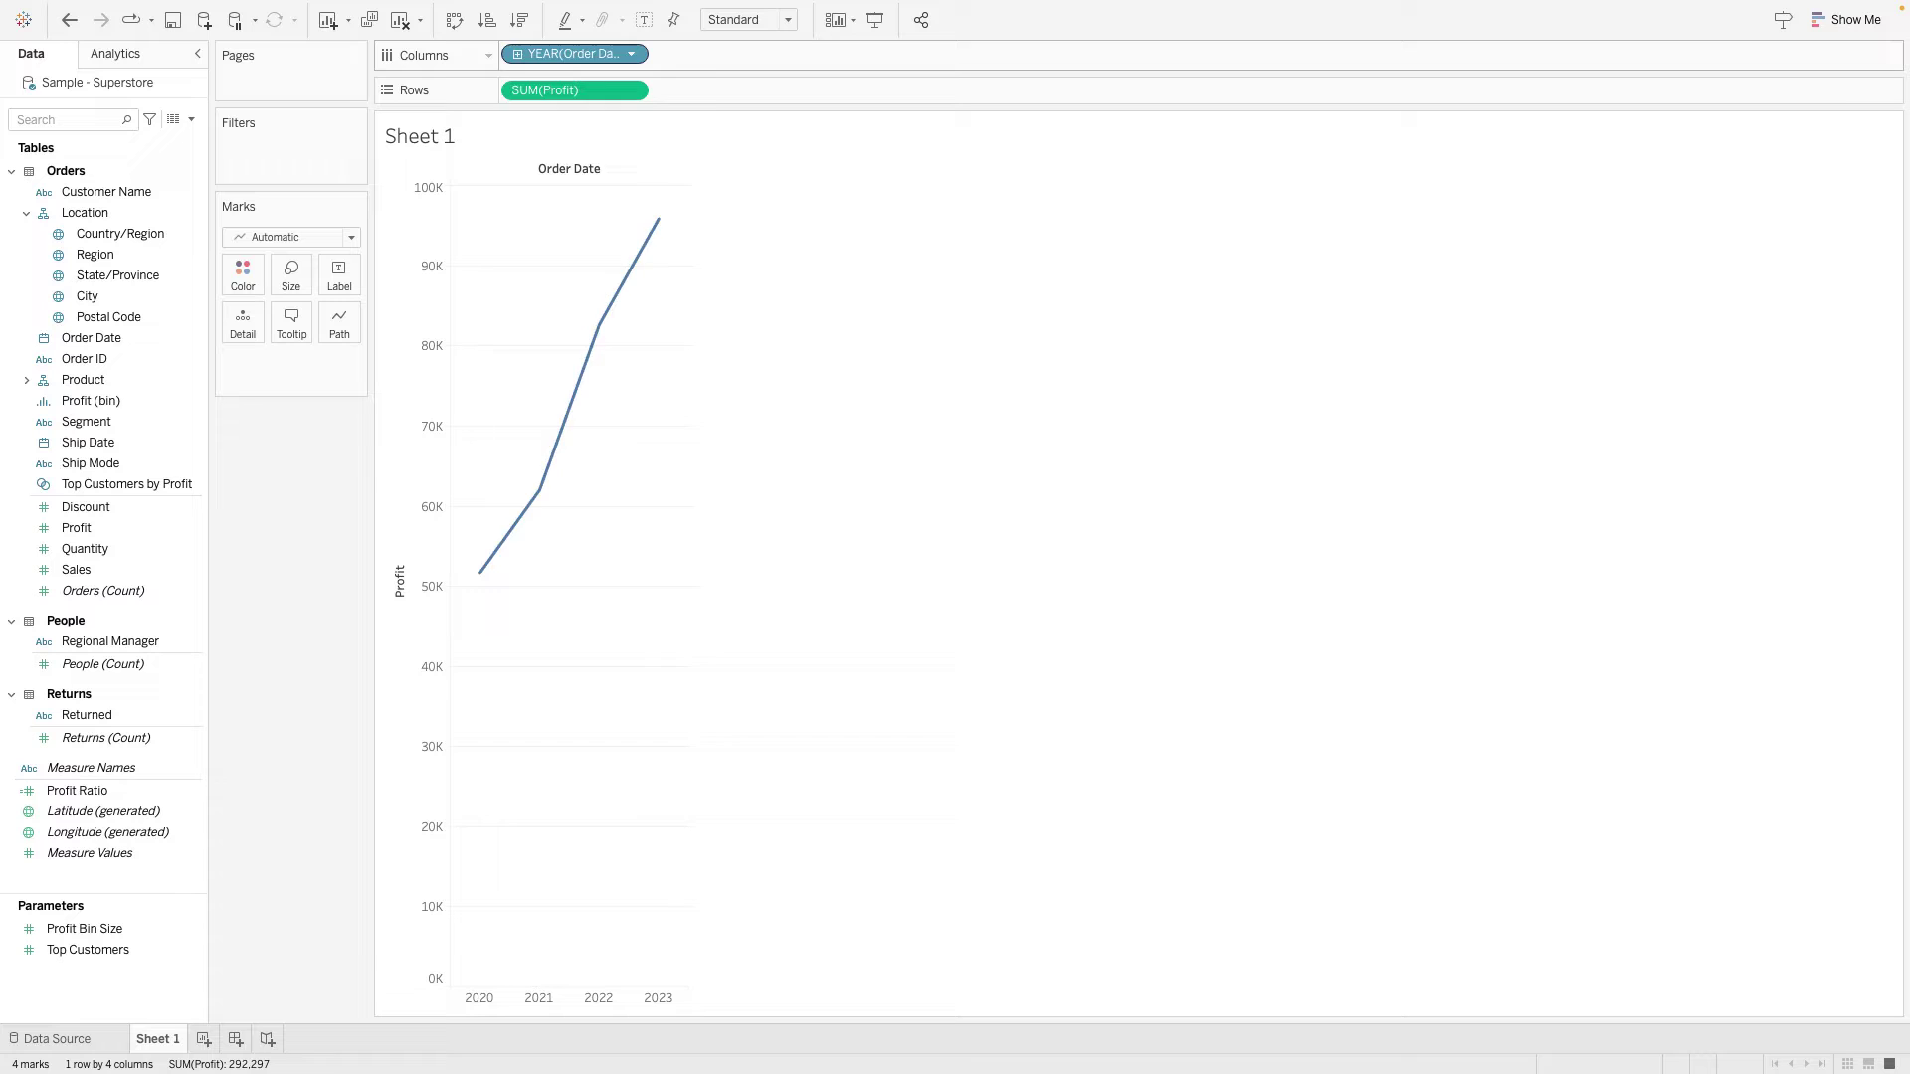
click(630, 54)
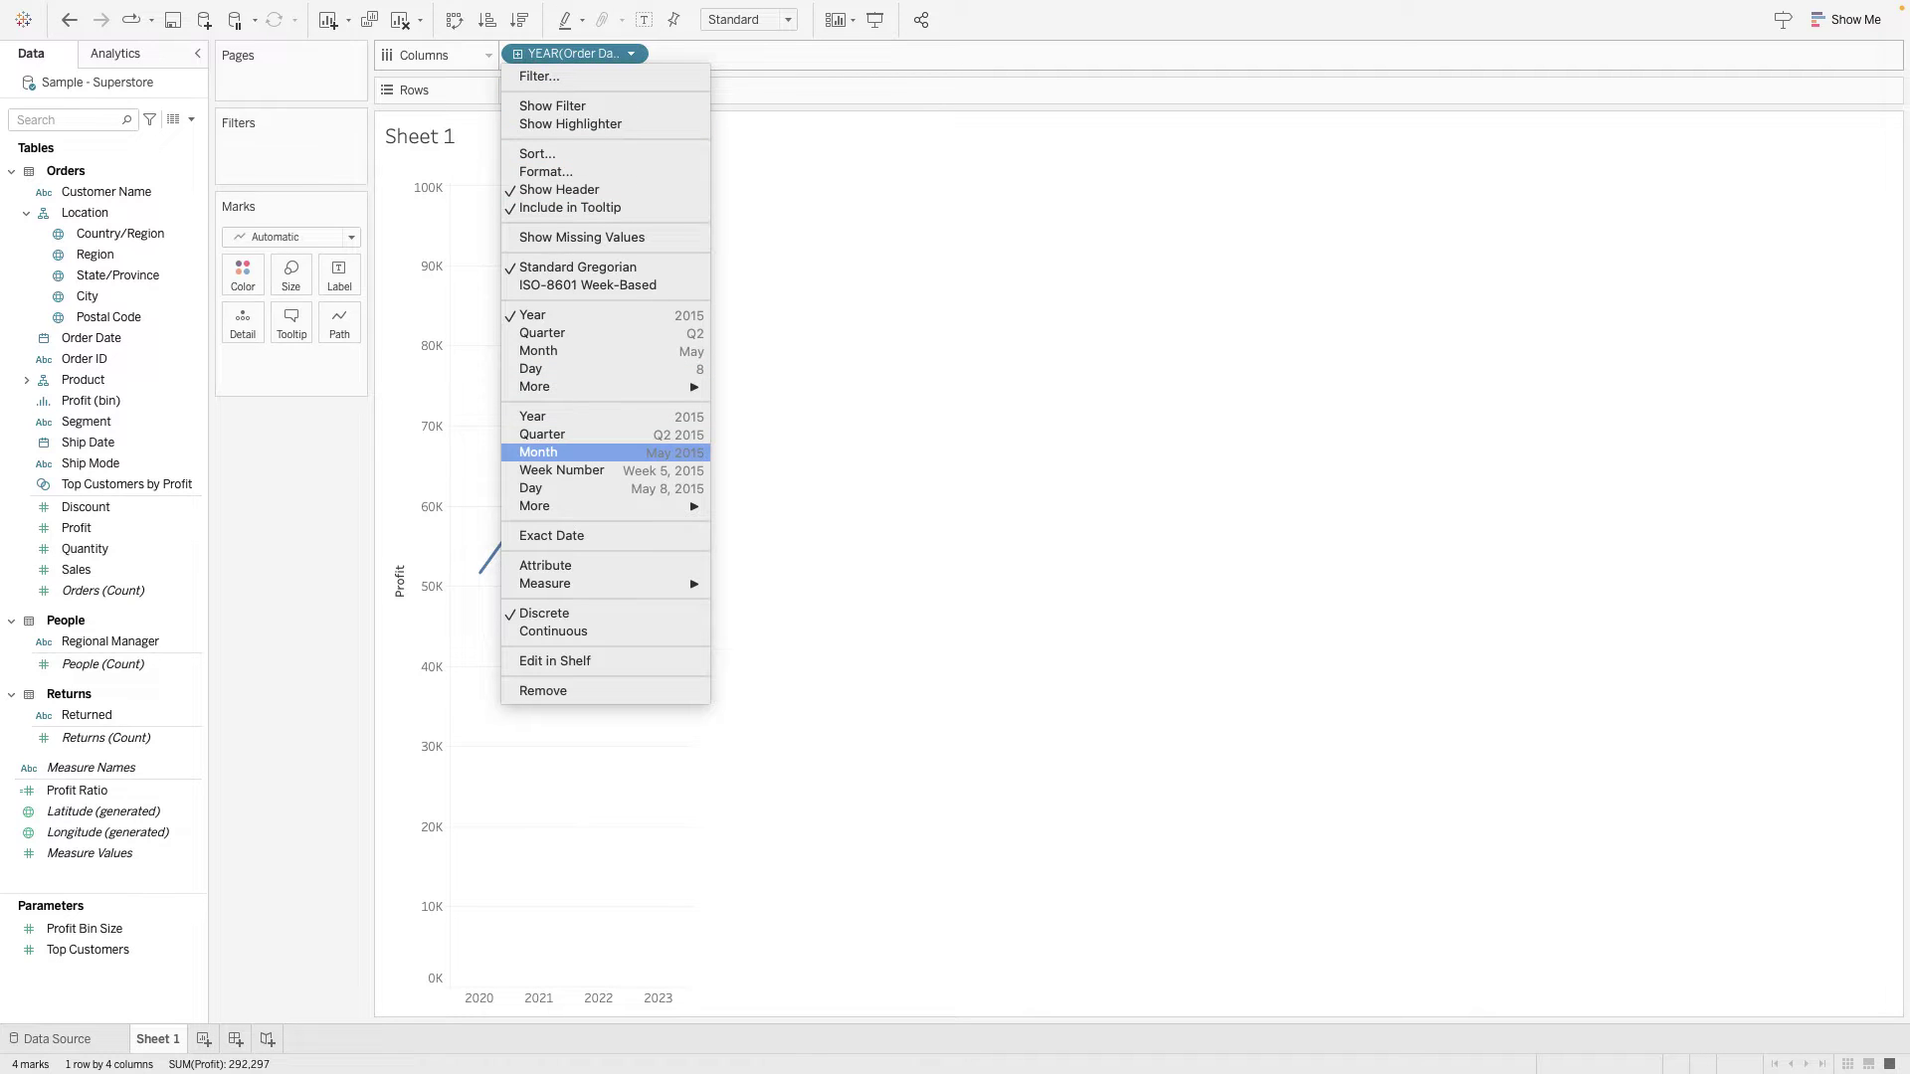
click(542, 453)
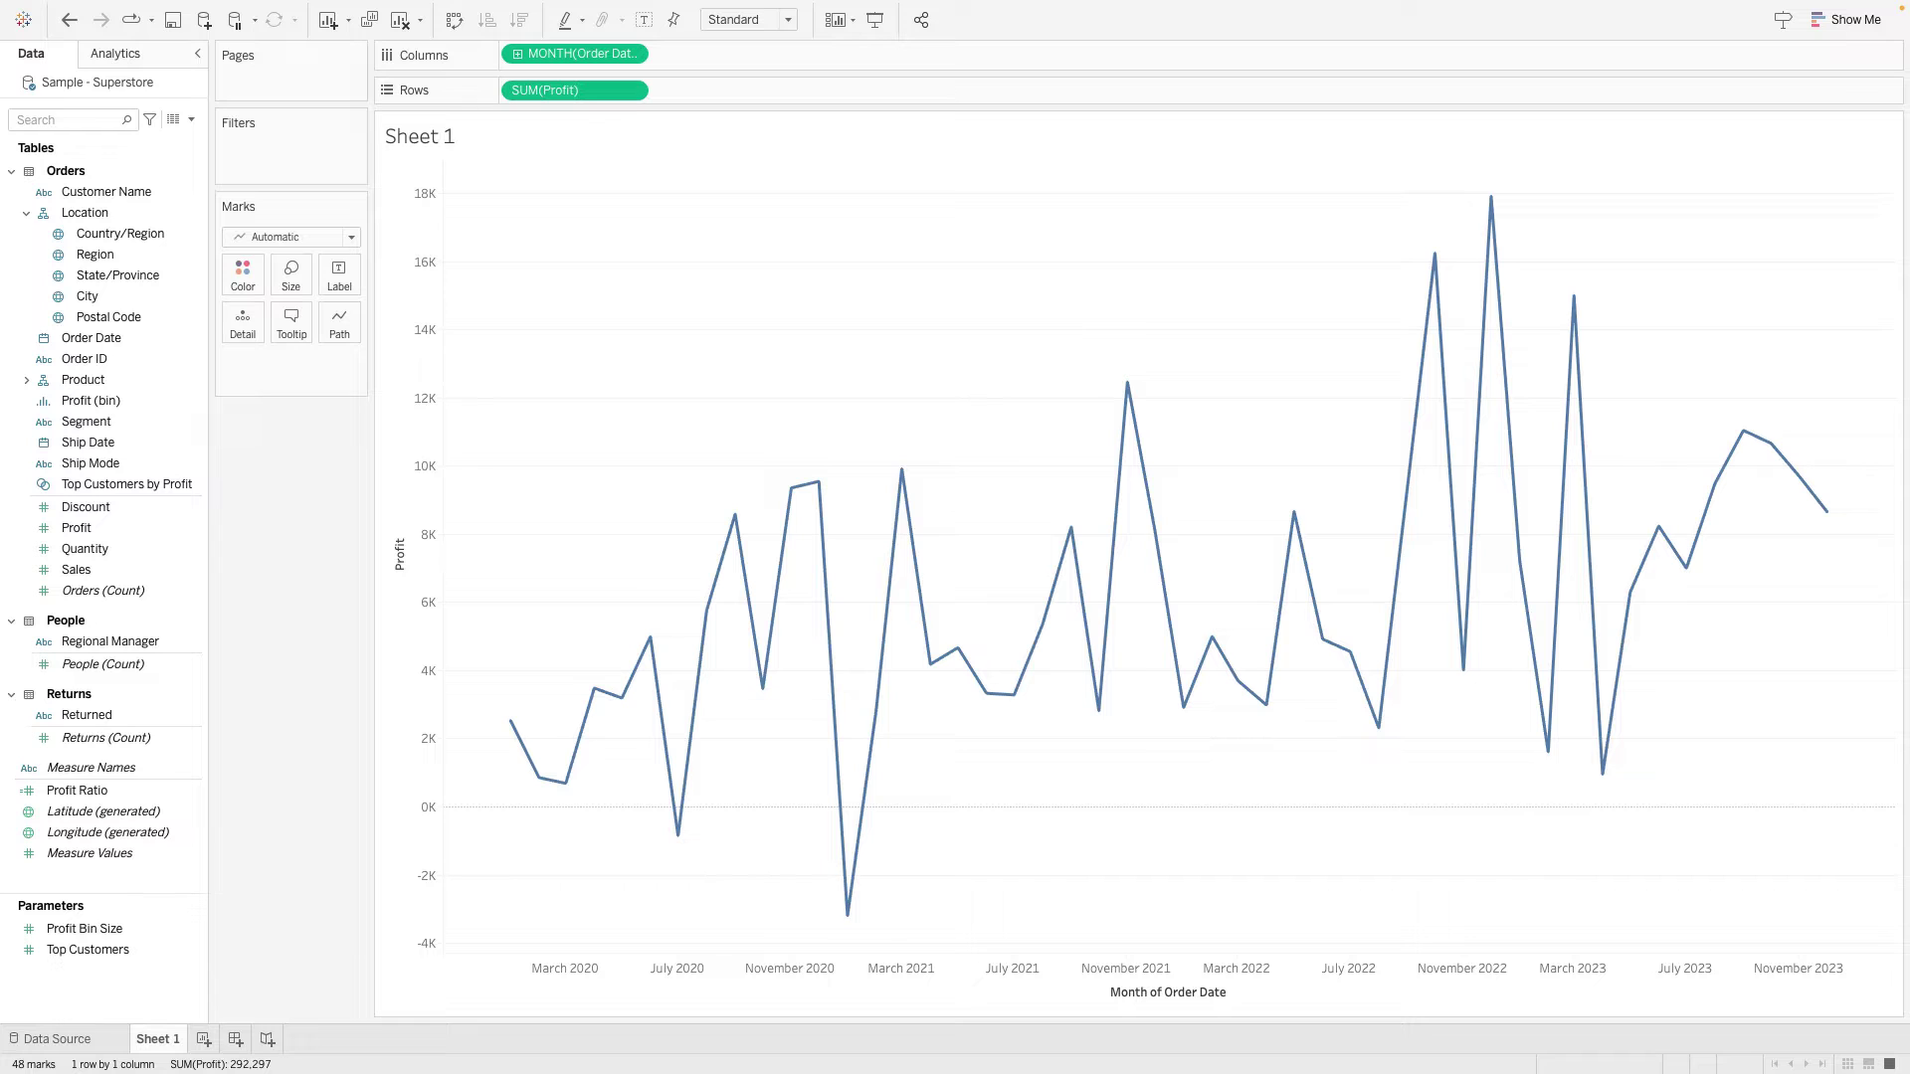
Break the profit line down by Region as detail and colour the resulting lines by Region
drag(95, 254, 243, 321)
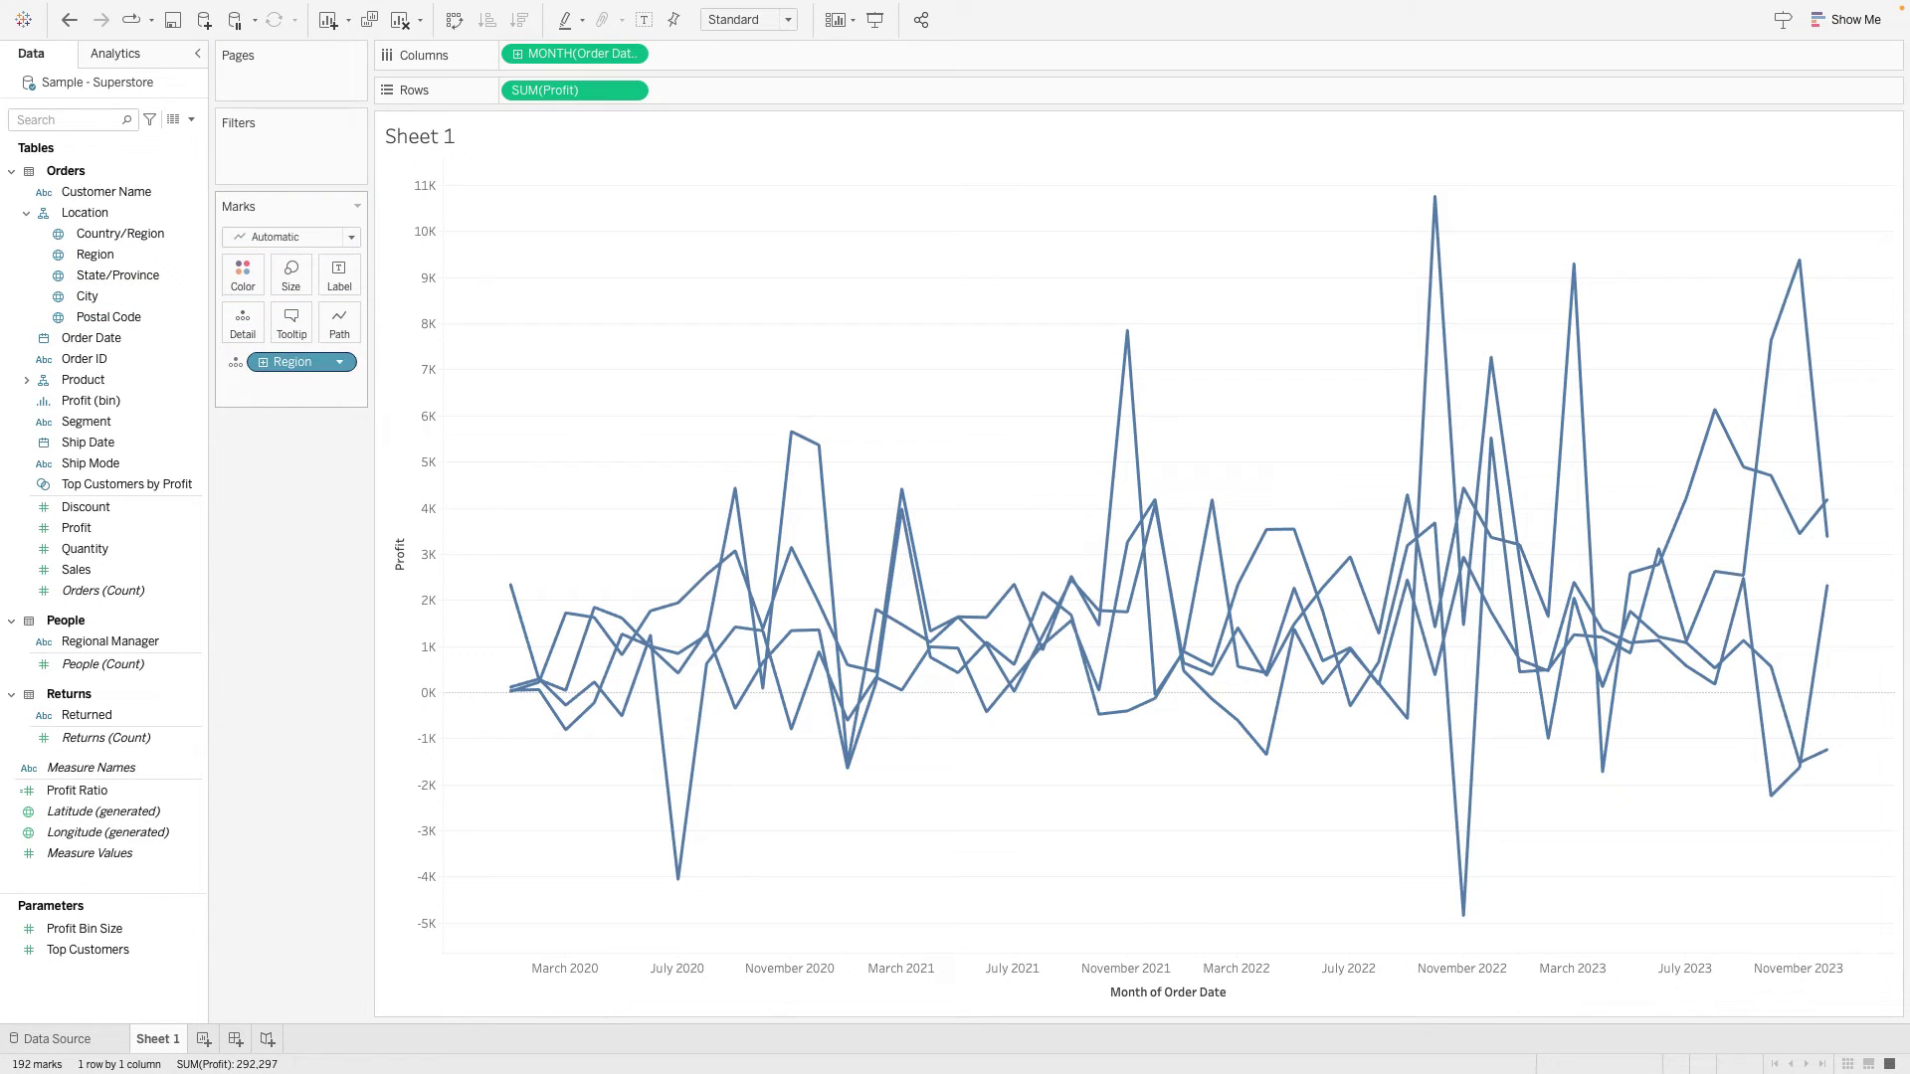
drag(95, 254, 243, 275)
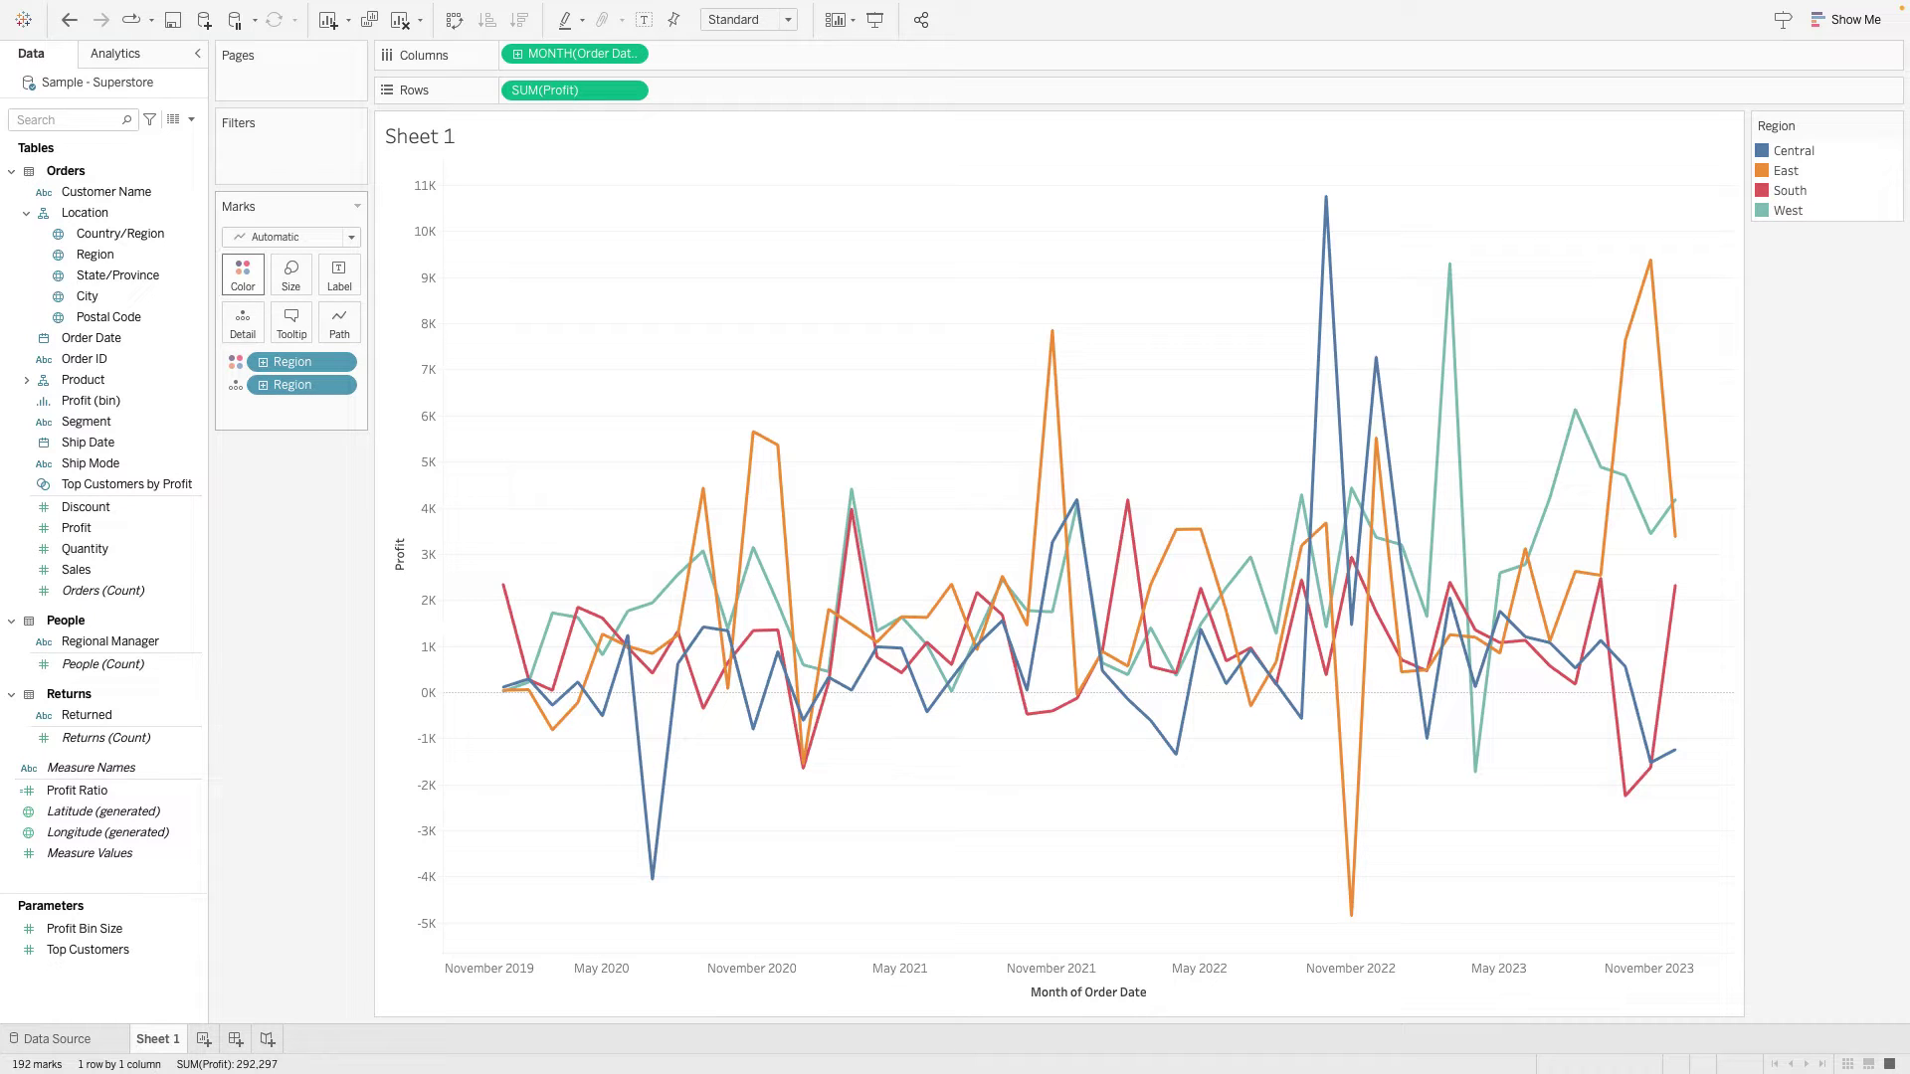
Assign the Miller Stone colour palette to the Region lines and apply it to the chart
click(243, 274)
click(320, 341)
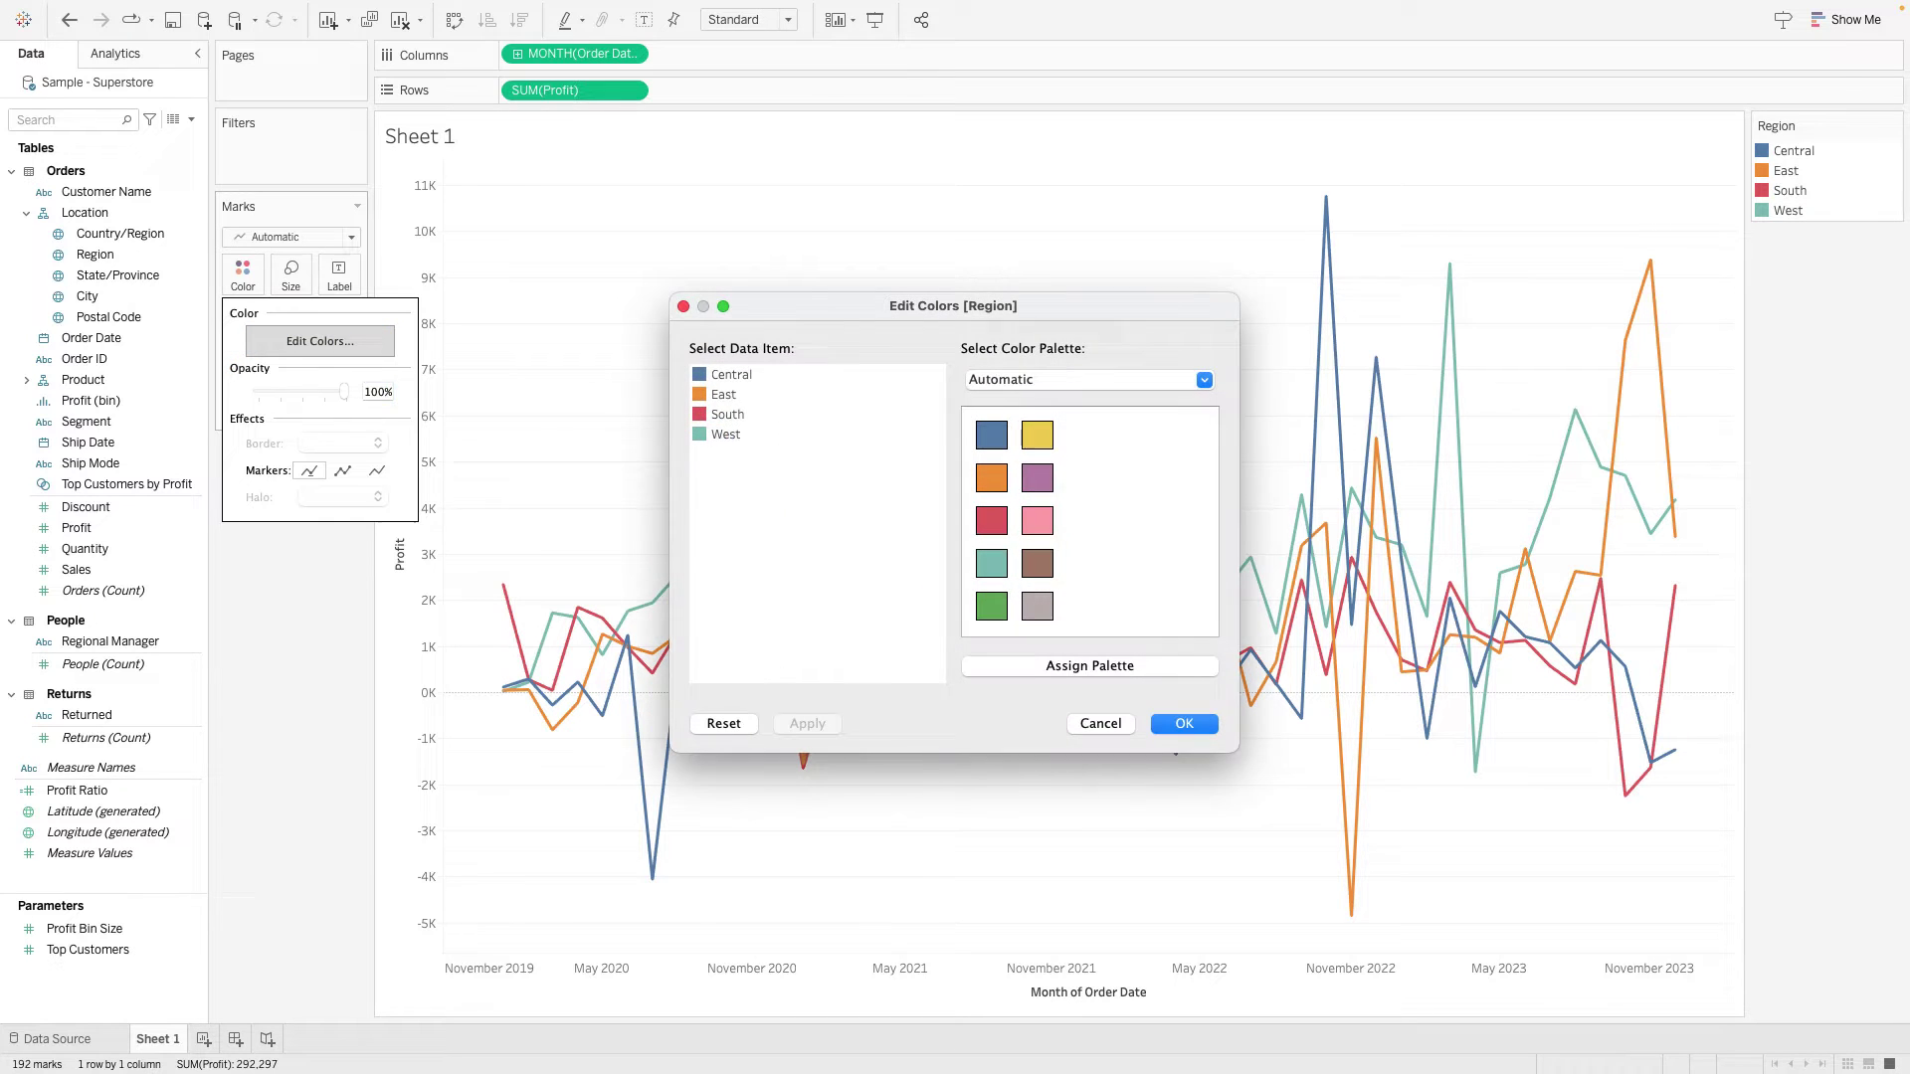
click(1089, 379)
drag(846, 305, 694, 125)
click(1053, 198)
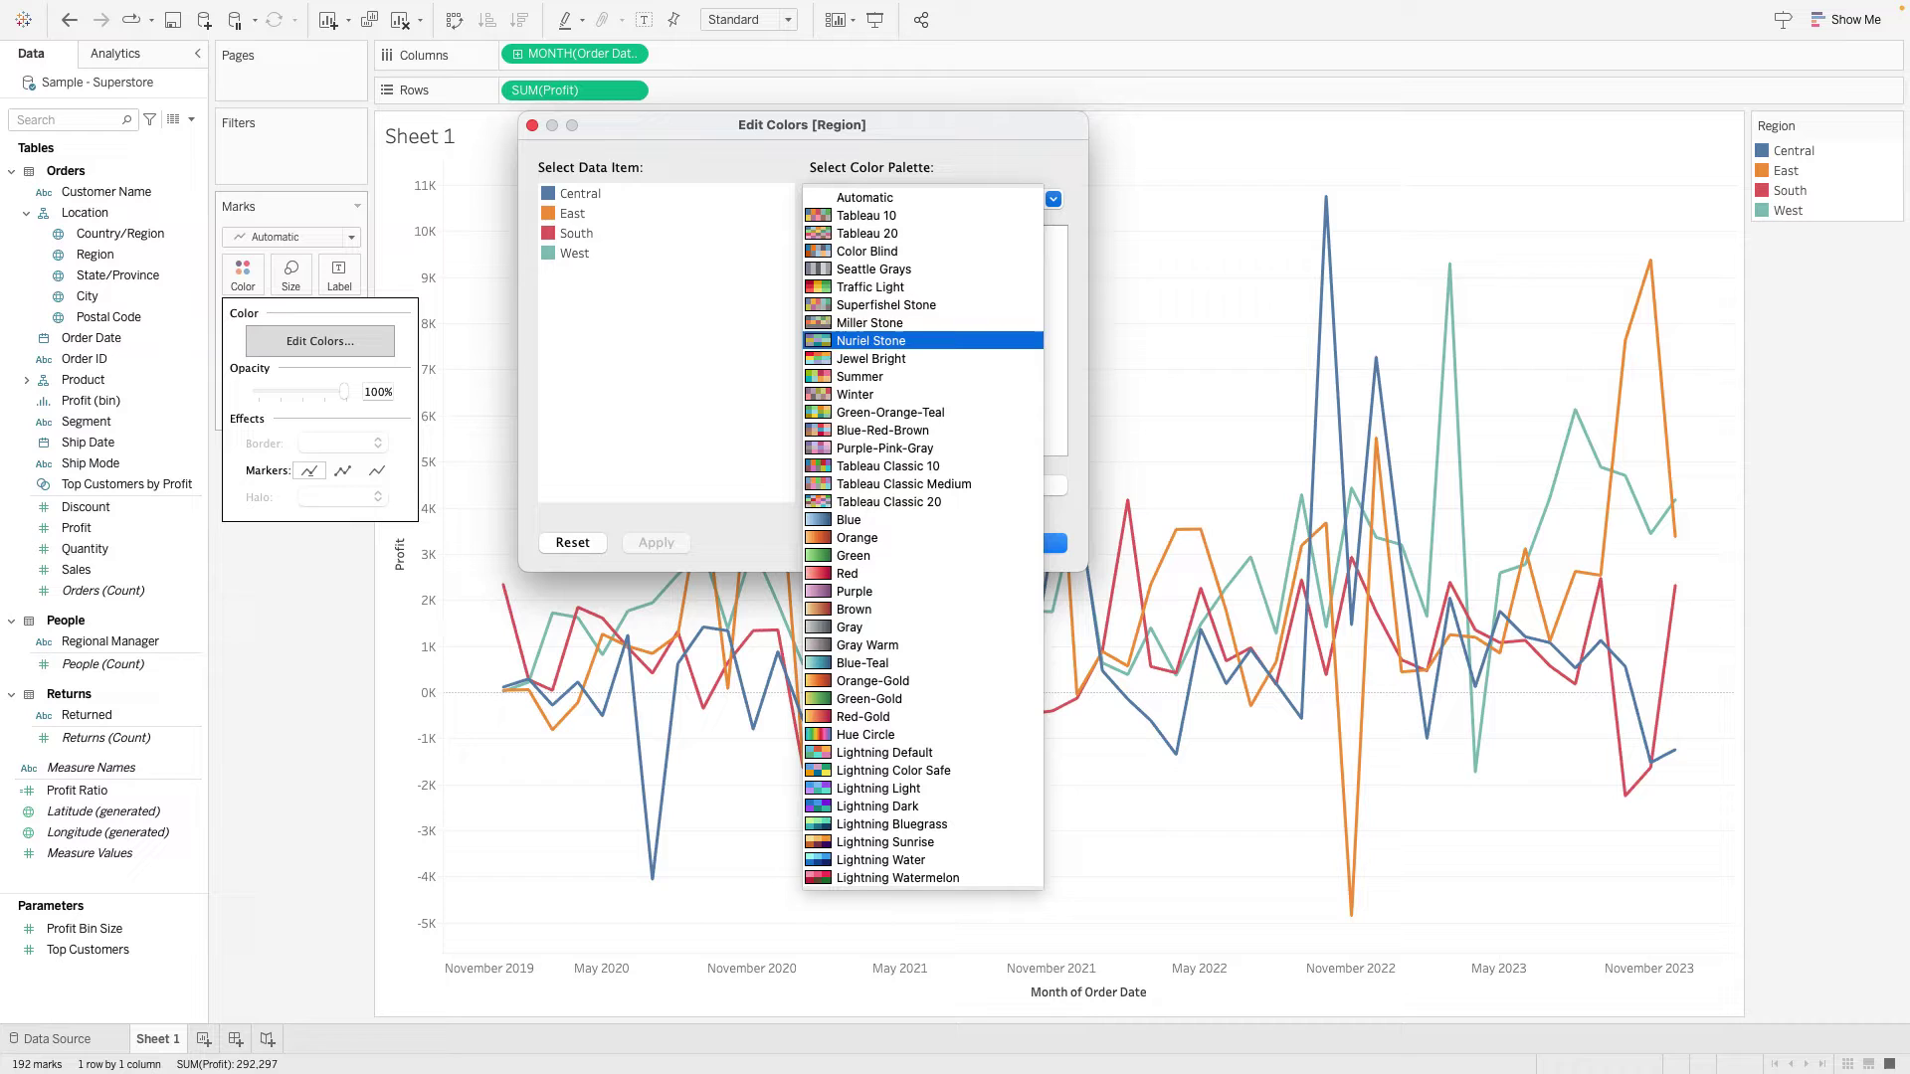
click(869, 322)
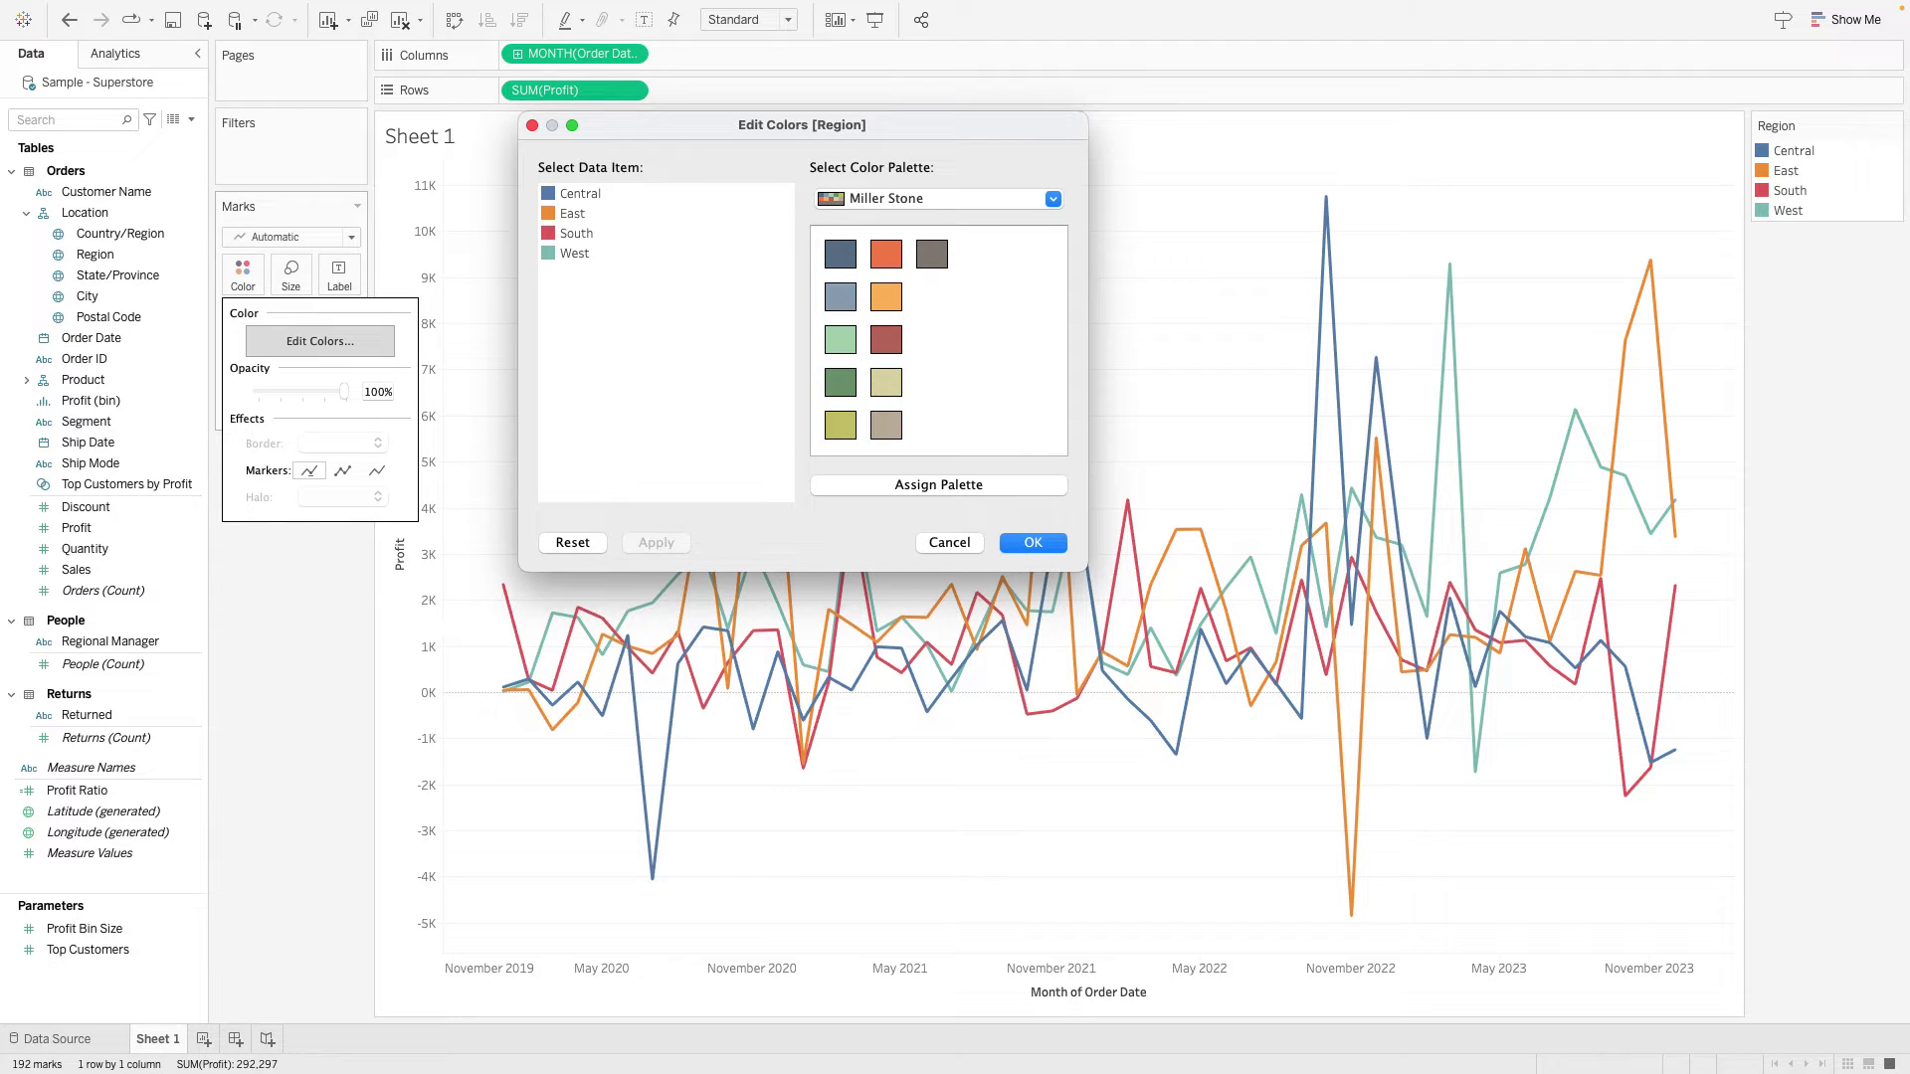
click(937, 484)
click(655, 542)
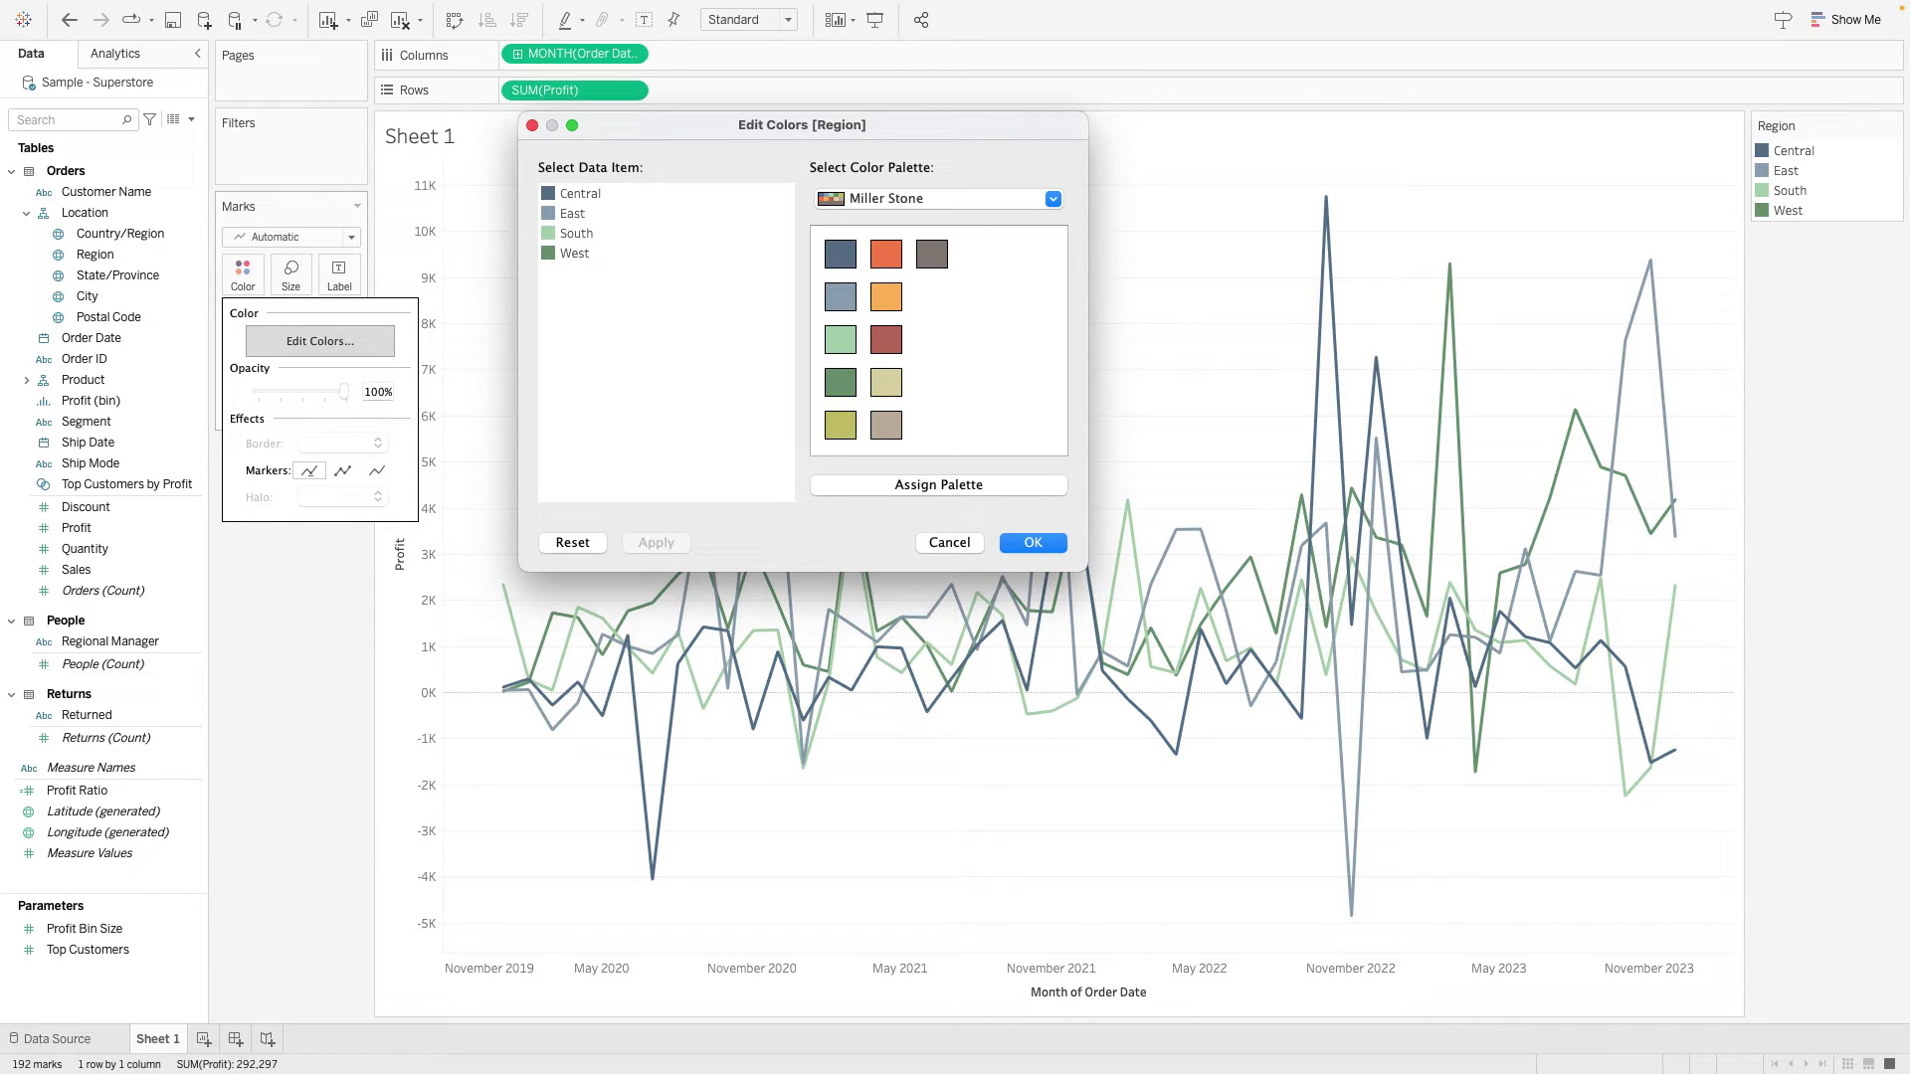
click(1033, 542)
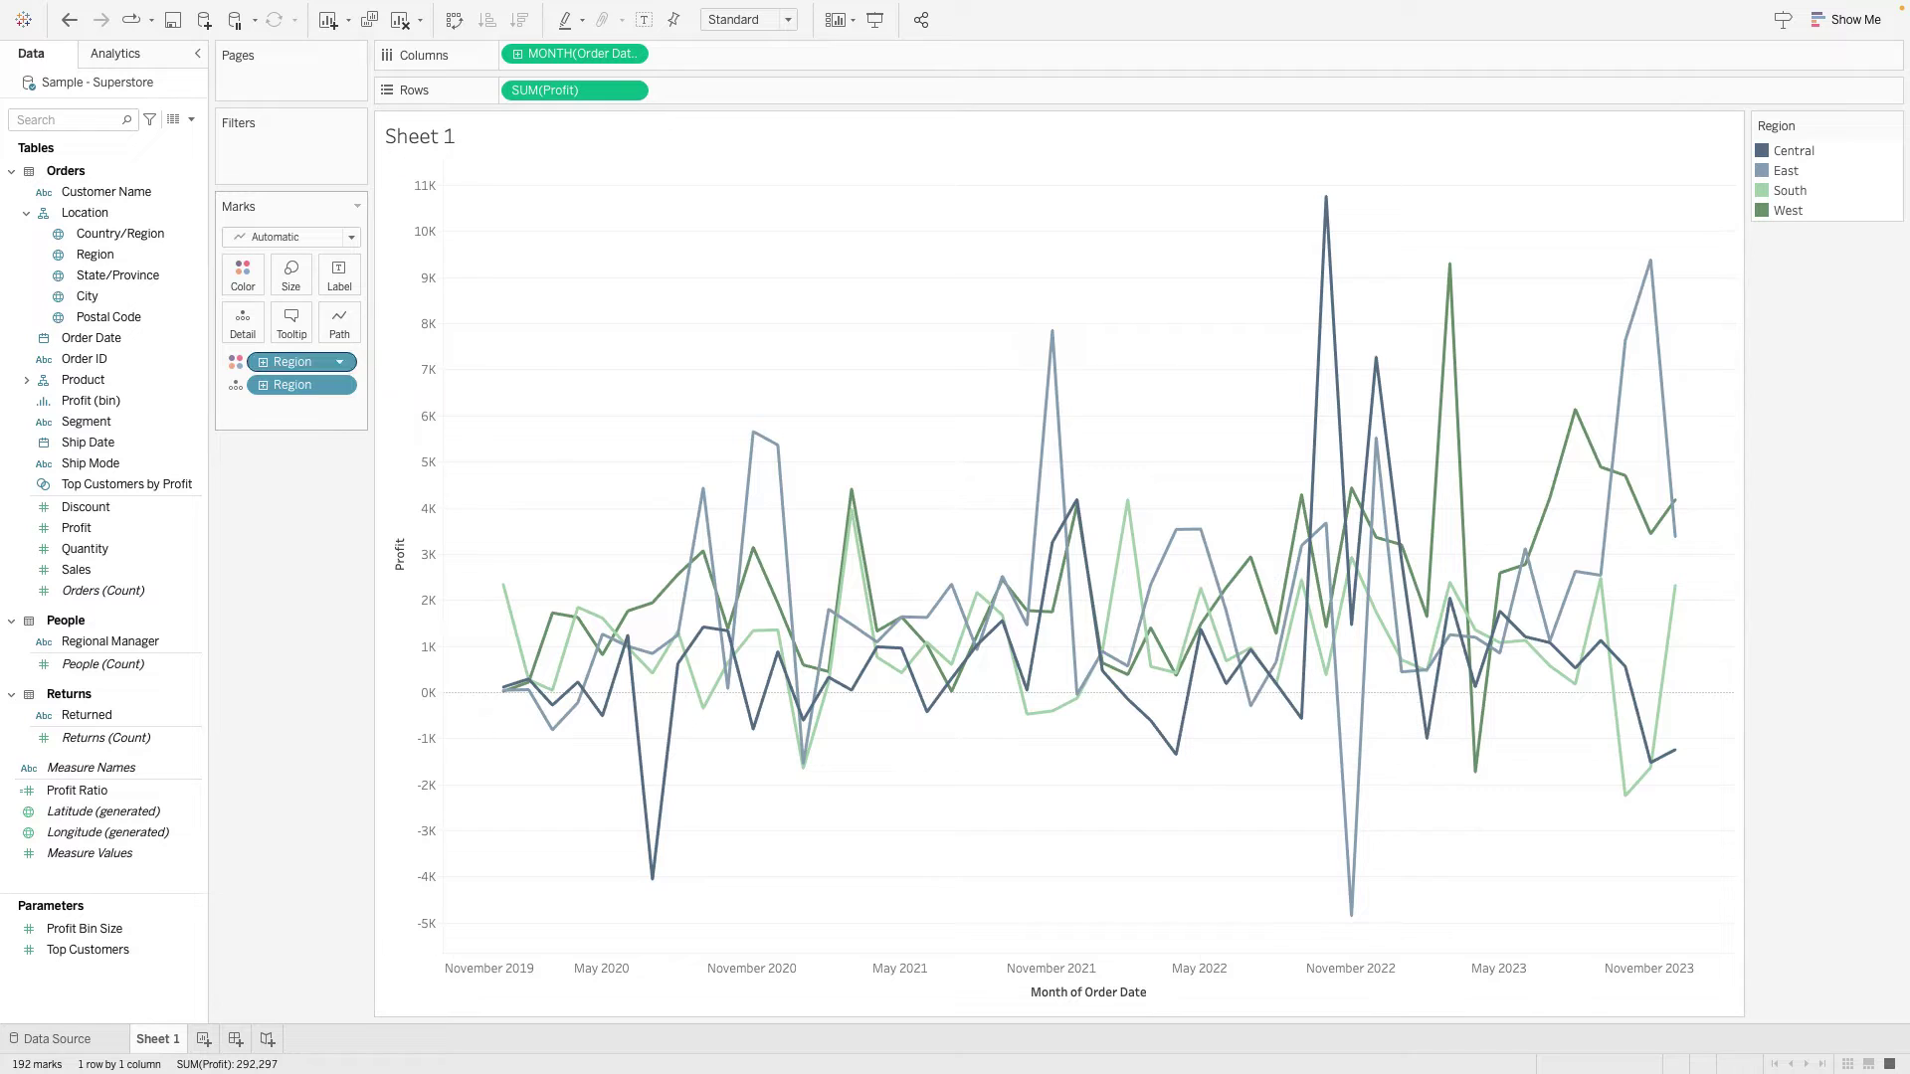
Reopen the Region colour settings and assign the Automatic palette to the regions
click(243, 274)
click(319, 341)
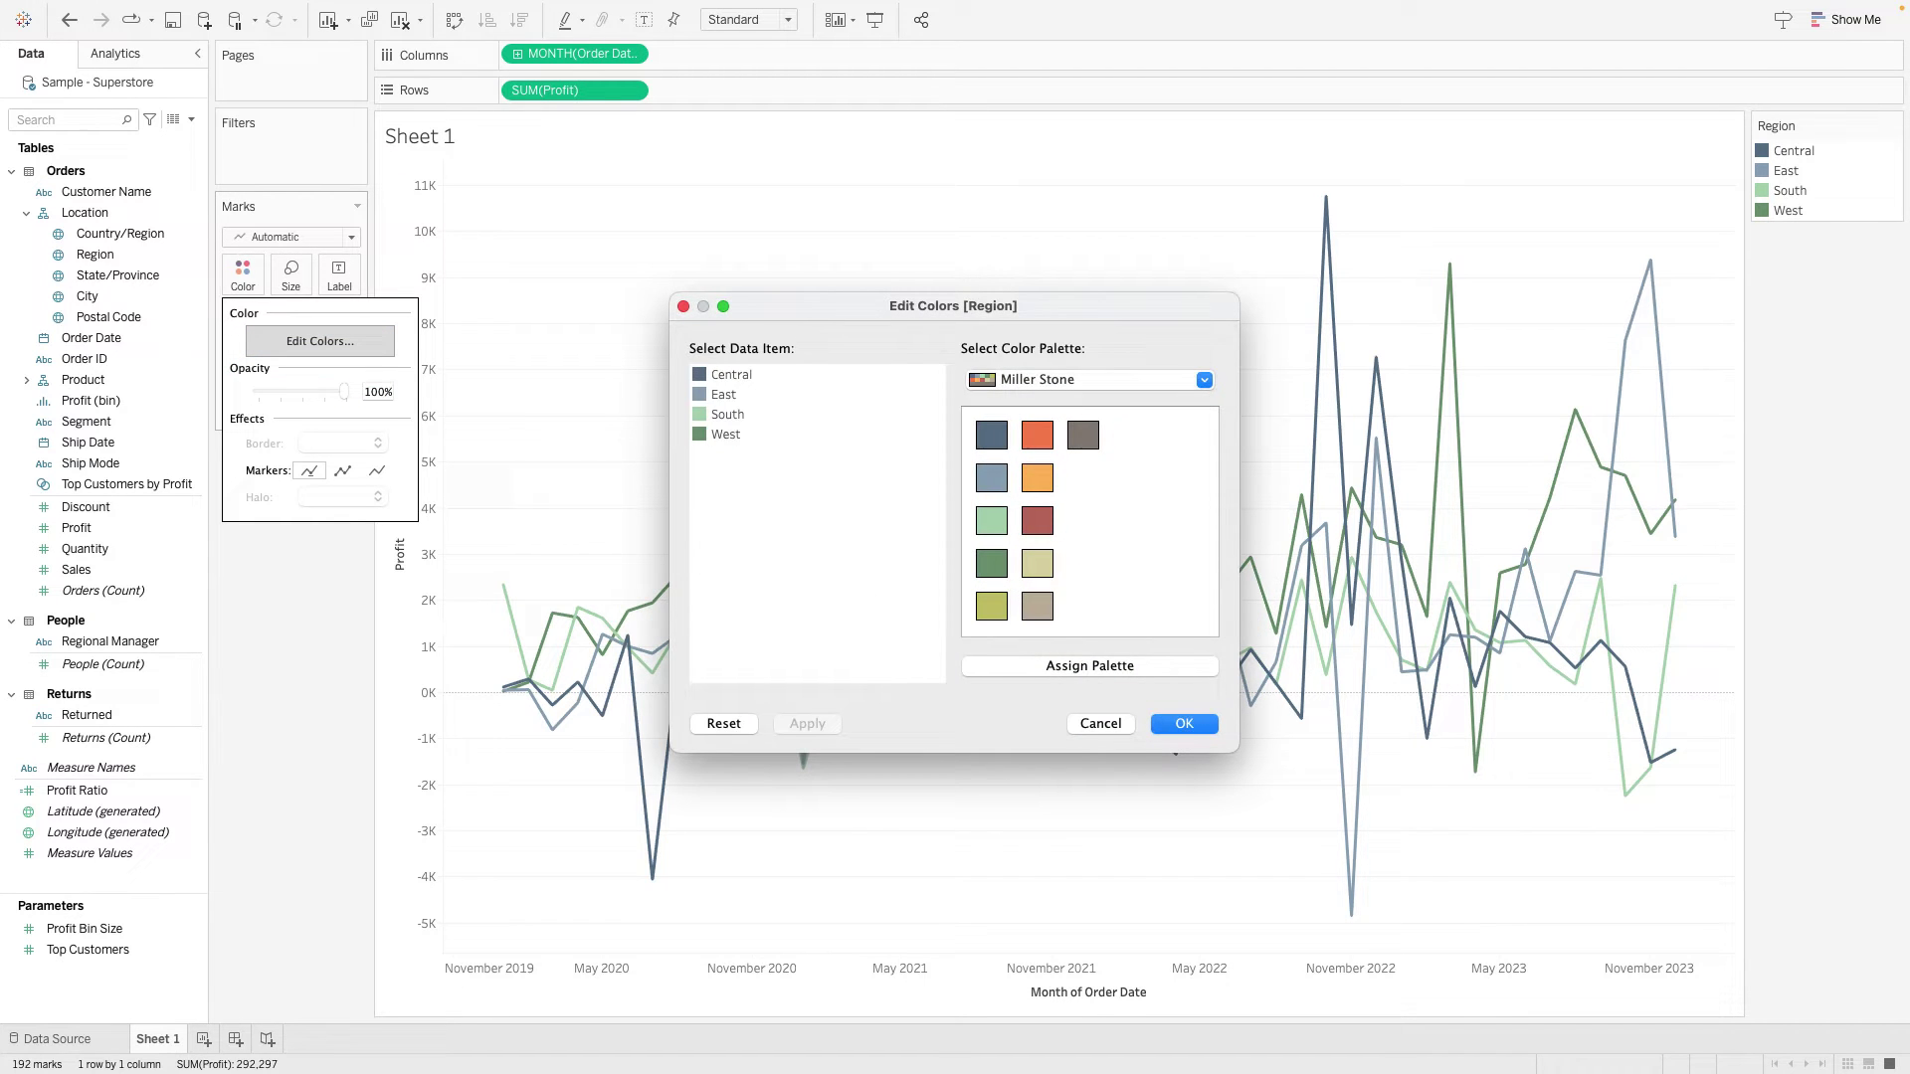
click(1089, 379)
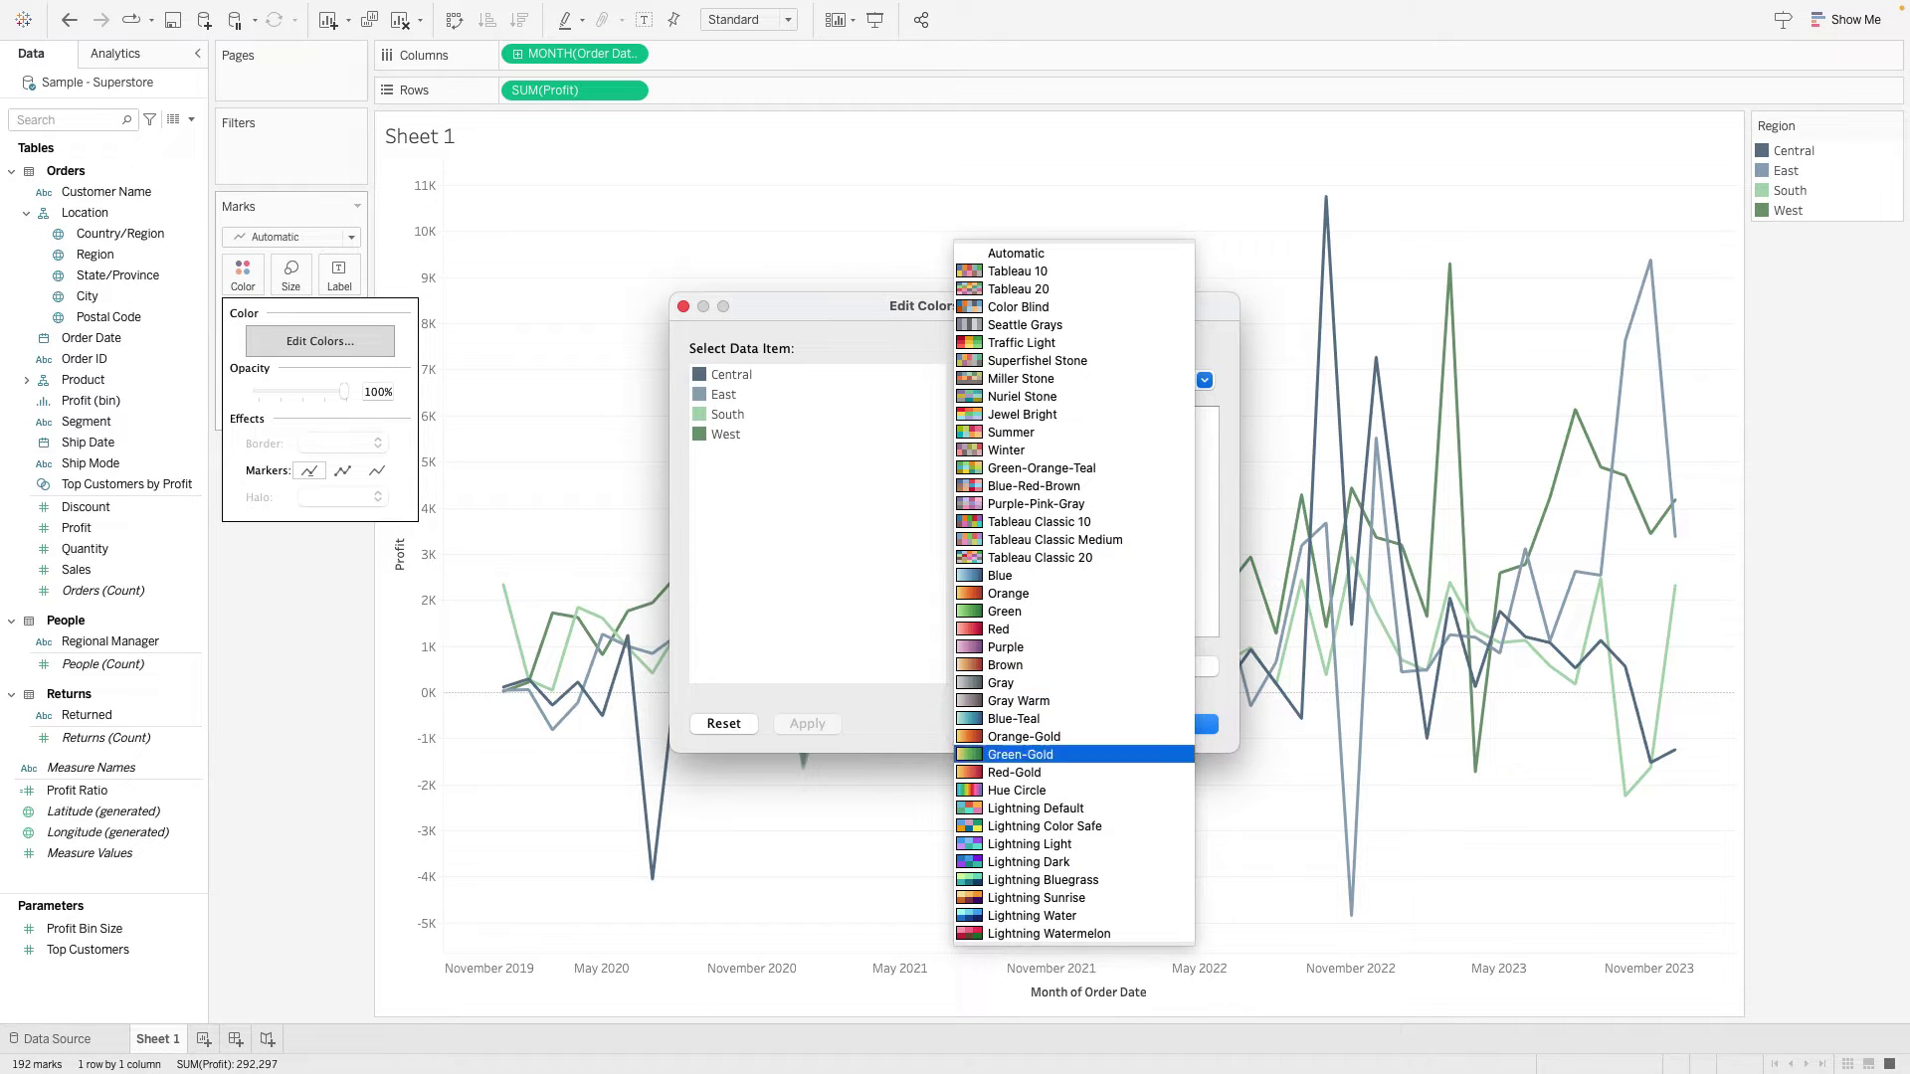
click(1021, 378)
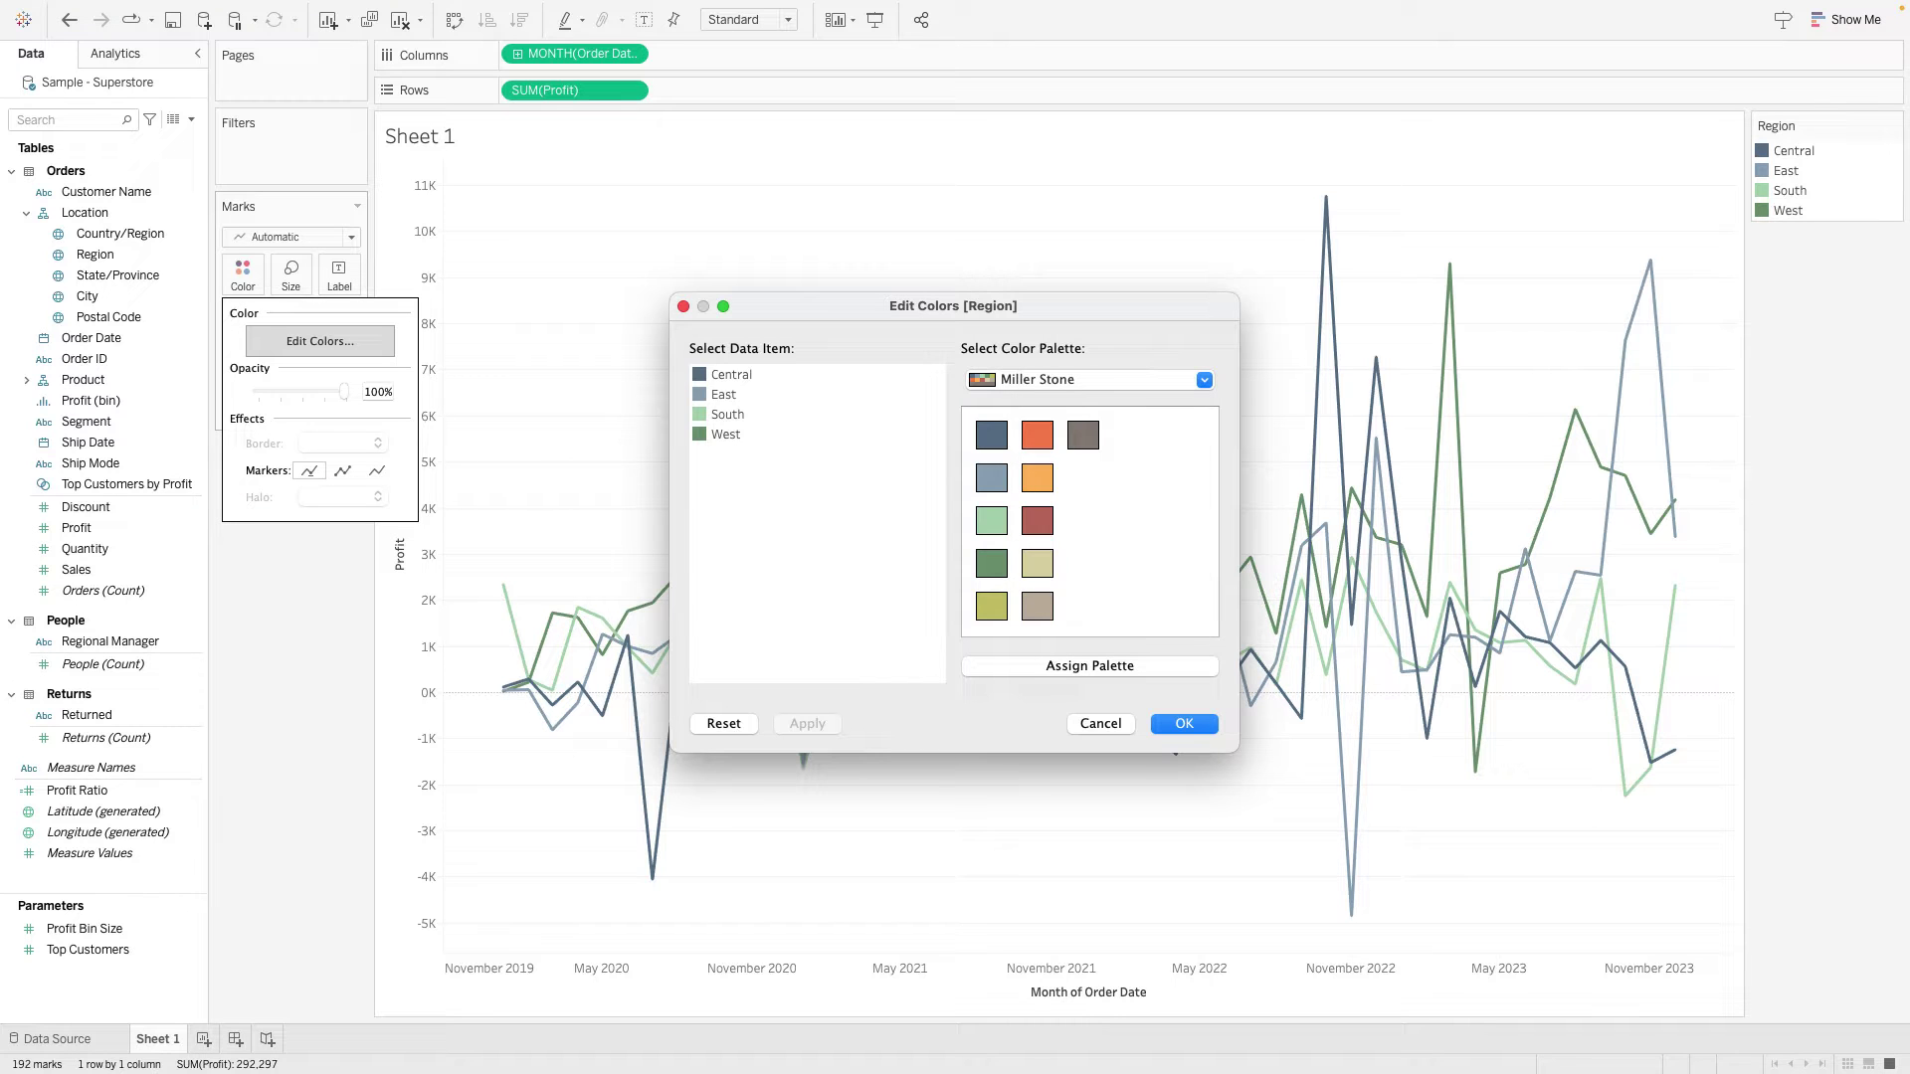
click(1089, 379)
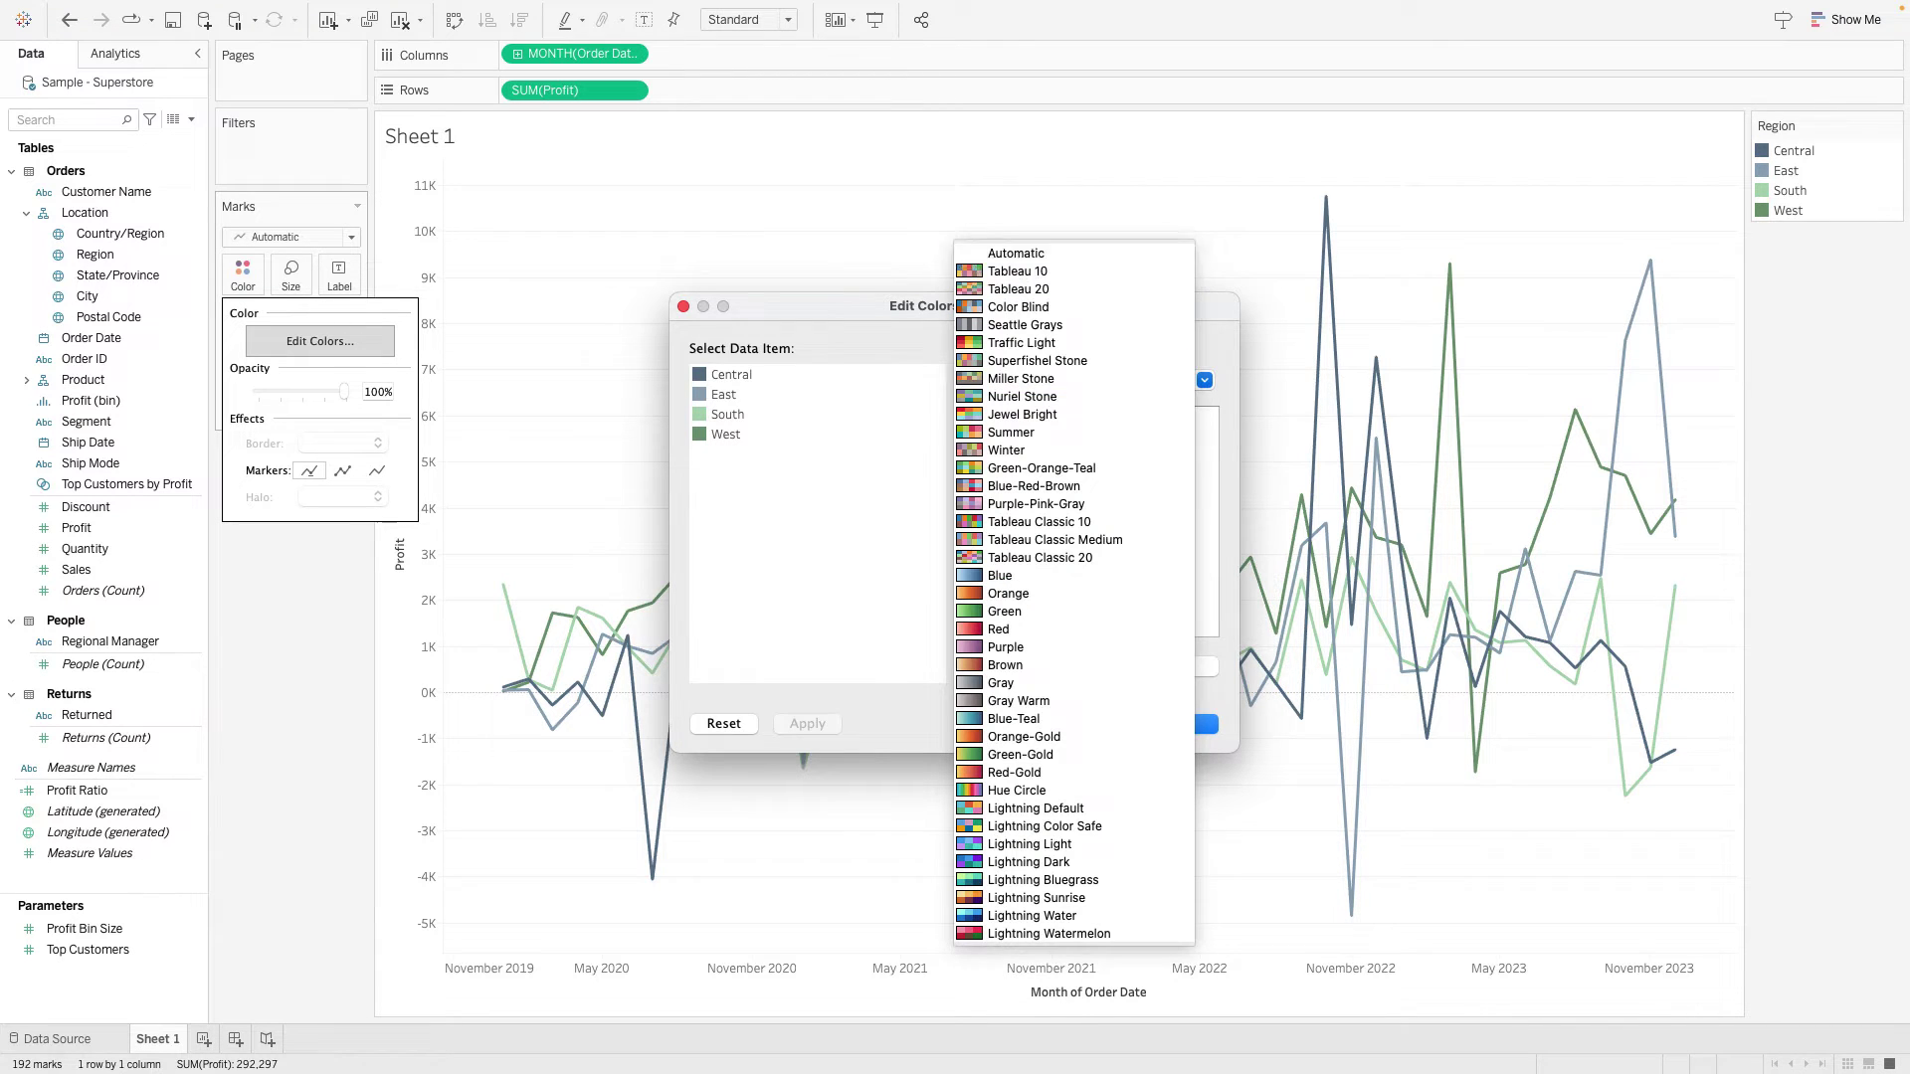
click(1015, 252)
click(1089, 665)
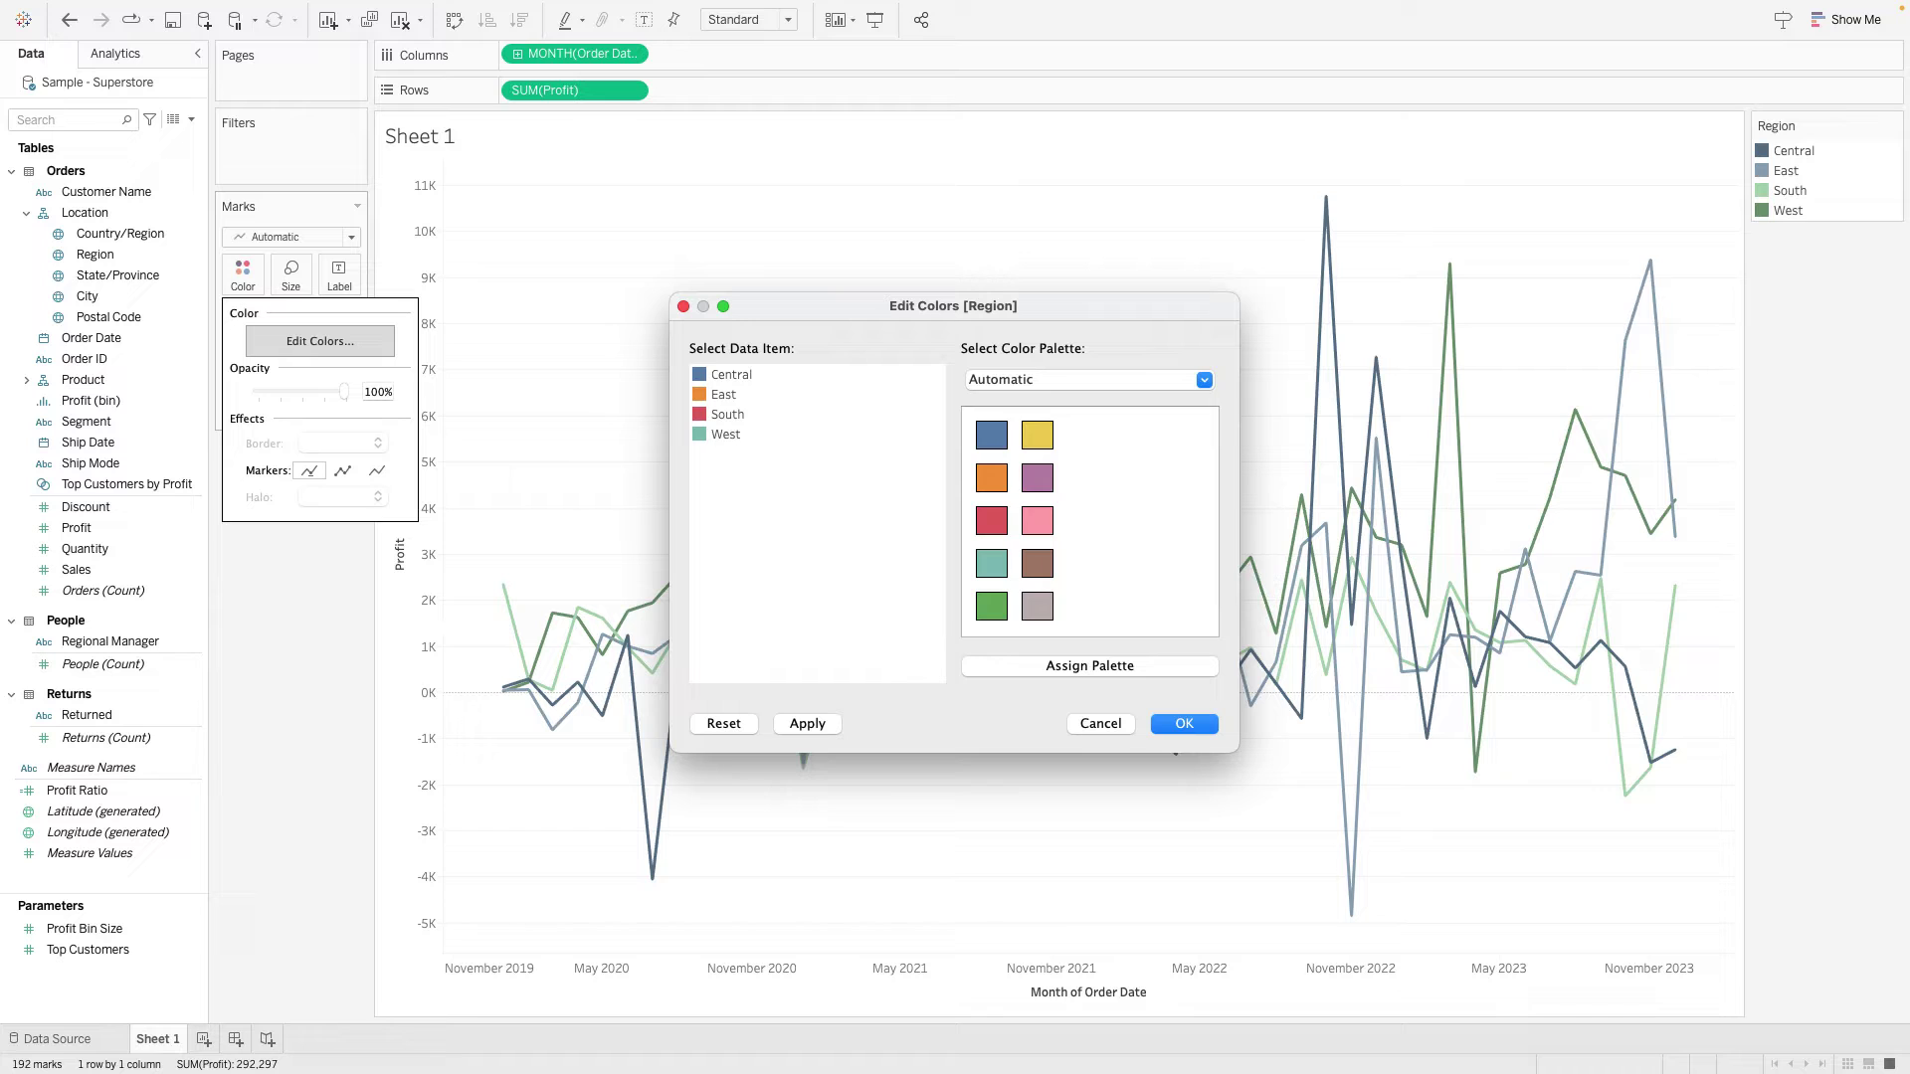
Inspect the custom colour options for the Central region, including the colour wheel, RGB sliders and hex value
double_click(731, 374)
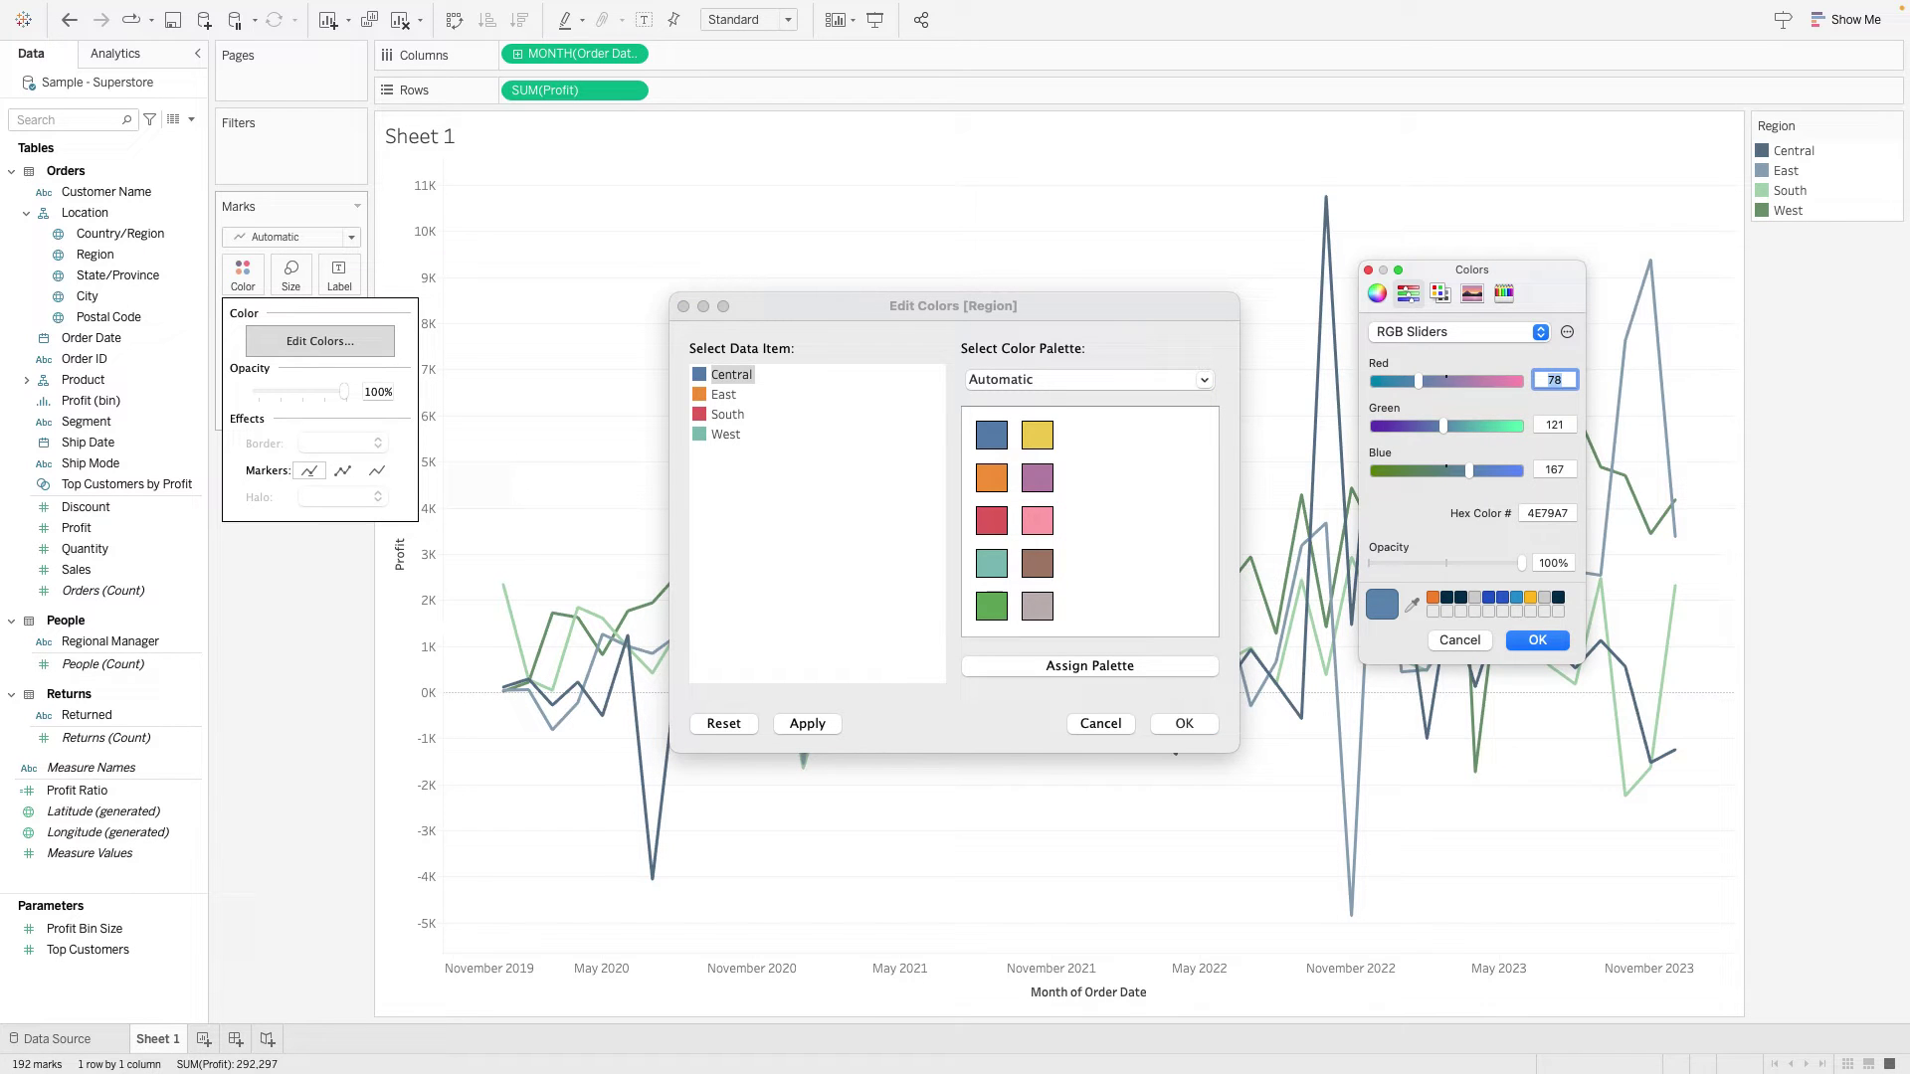
click(1377, 293)
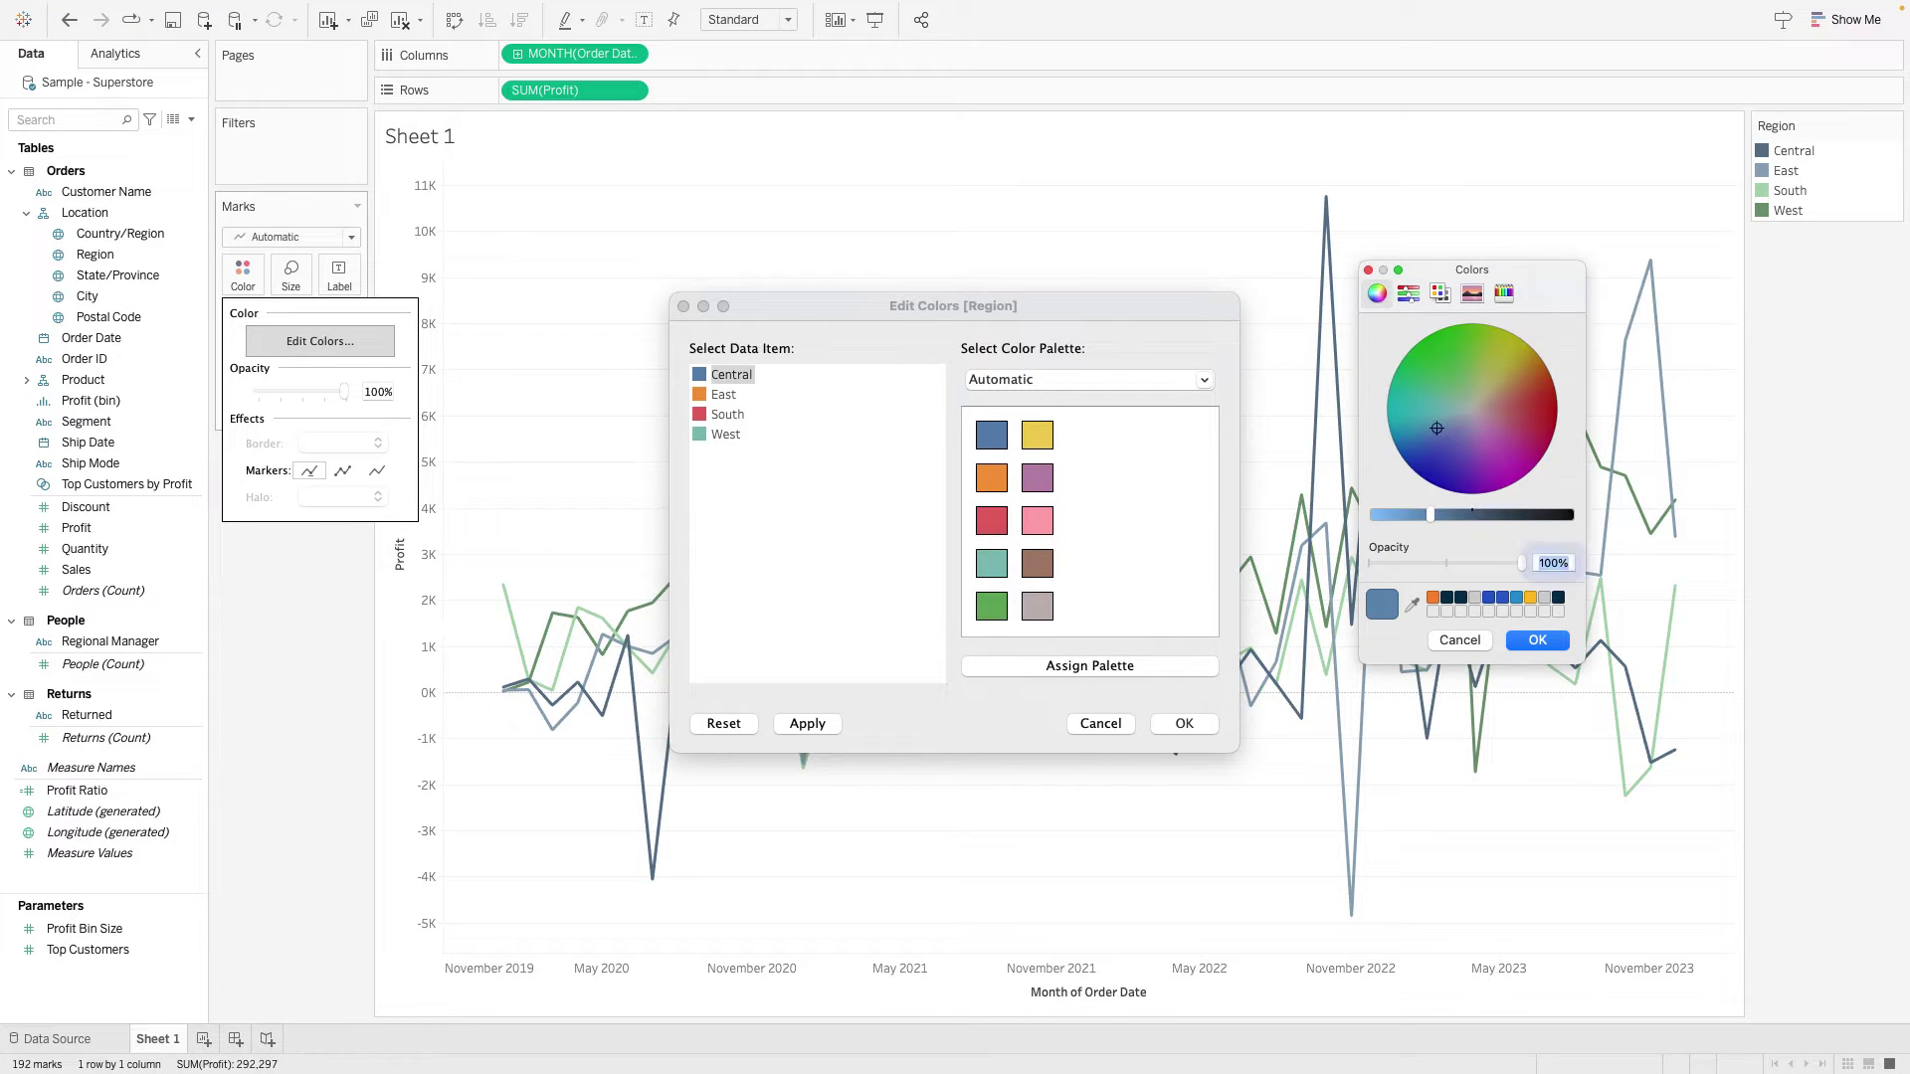
click(1407, 294)
click(1547, 514)
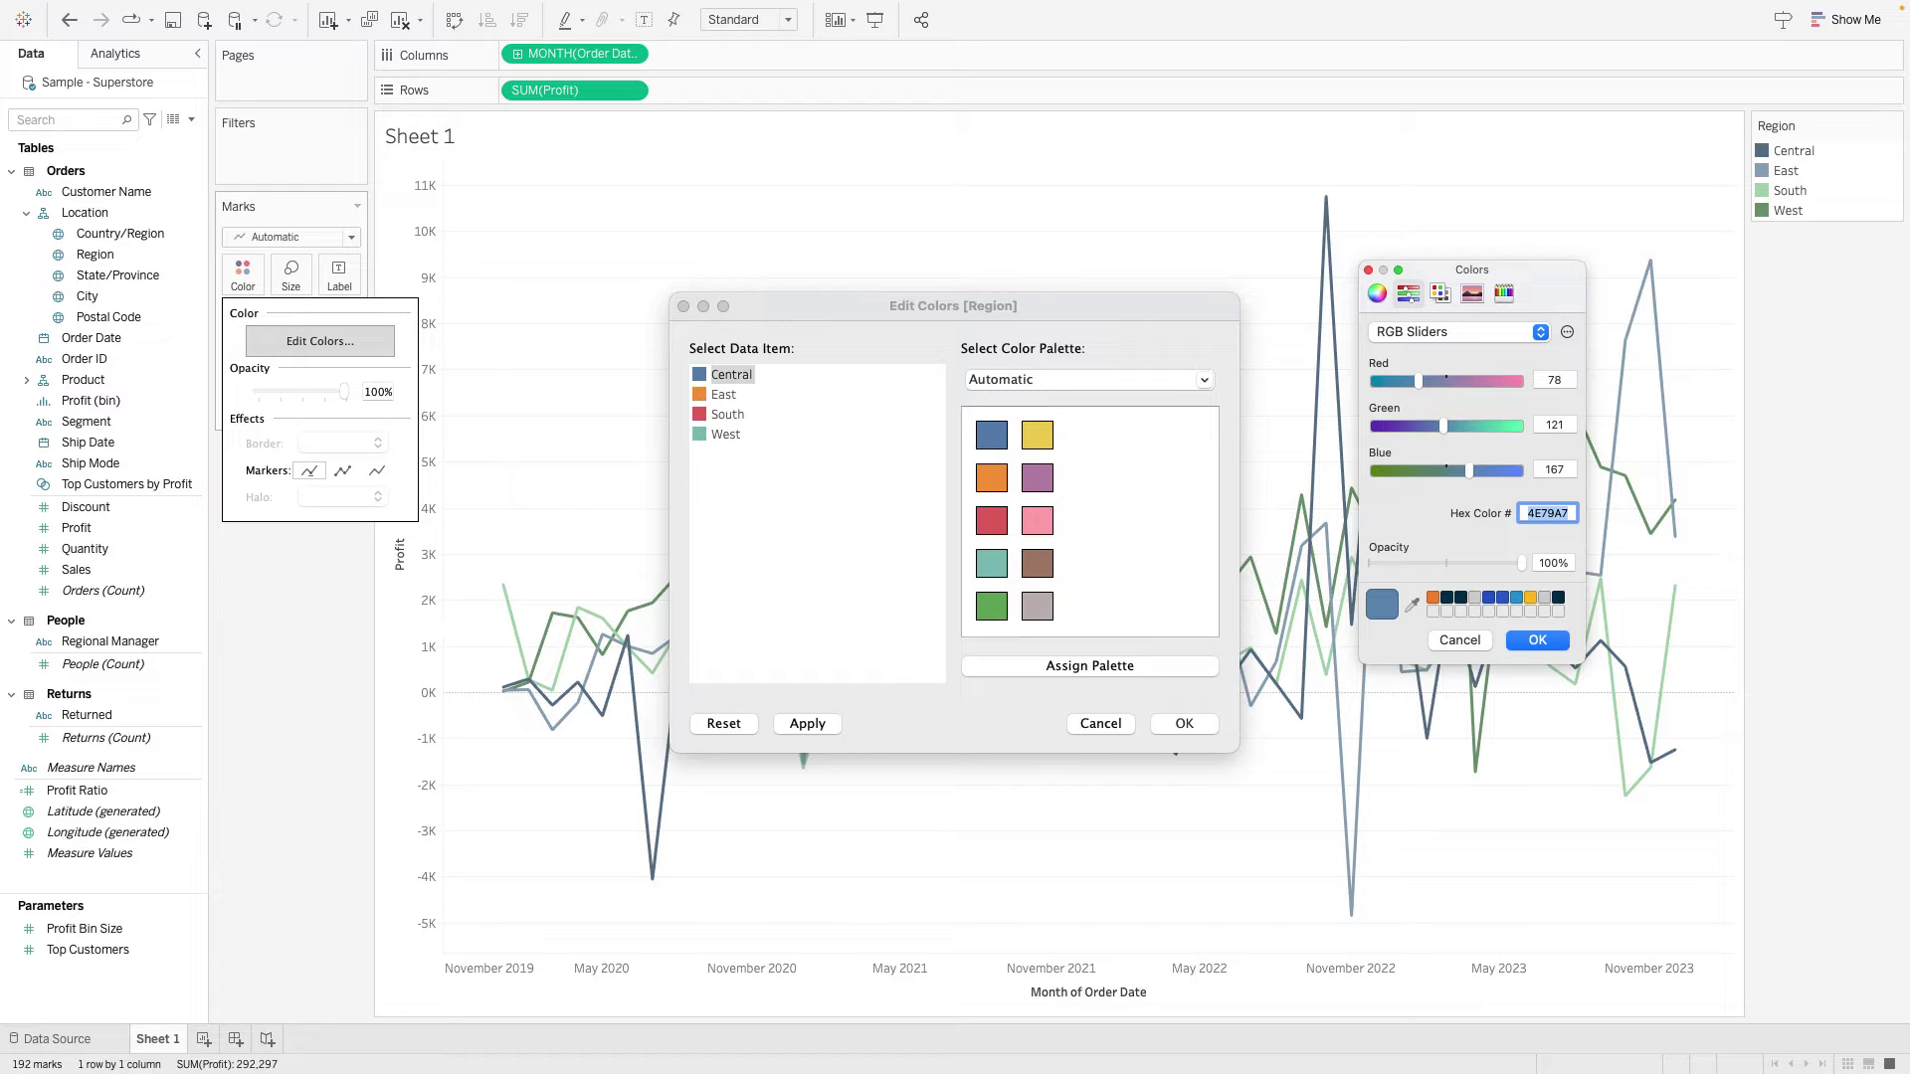
key(Escape)
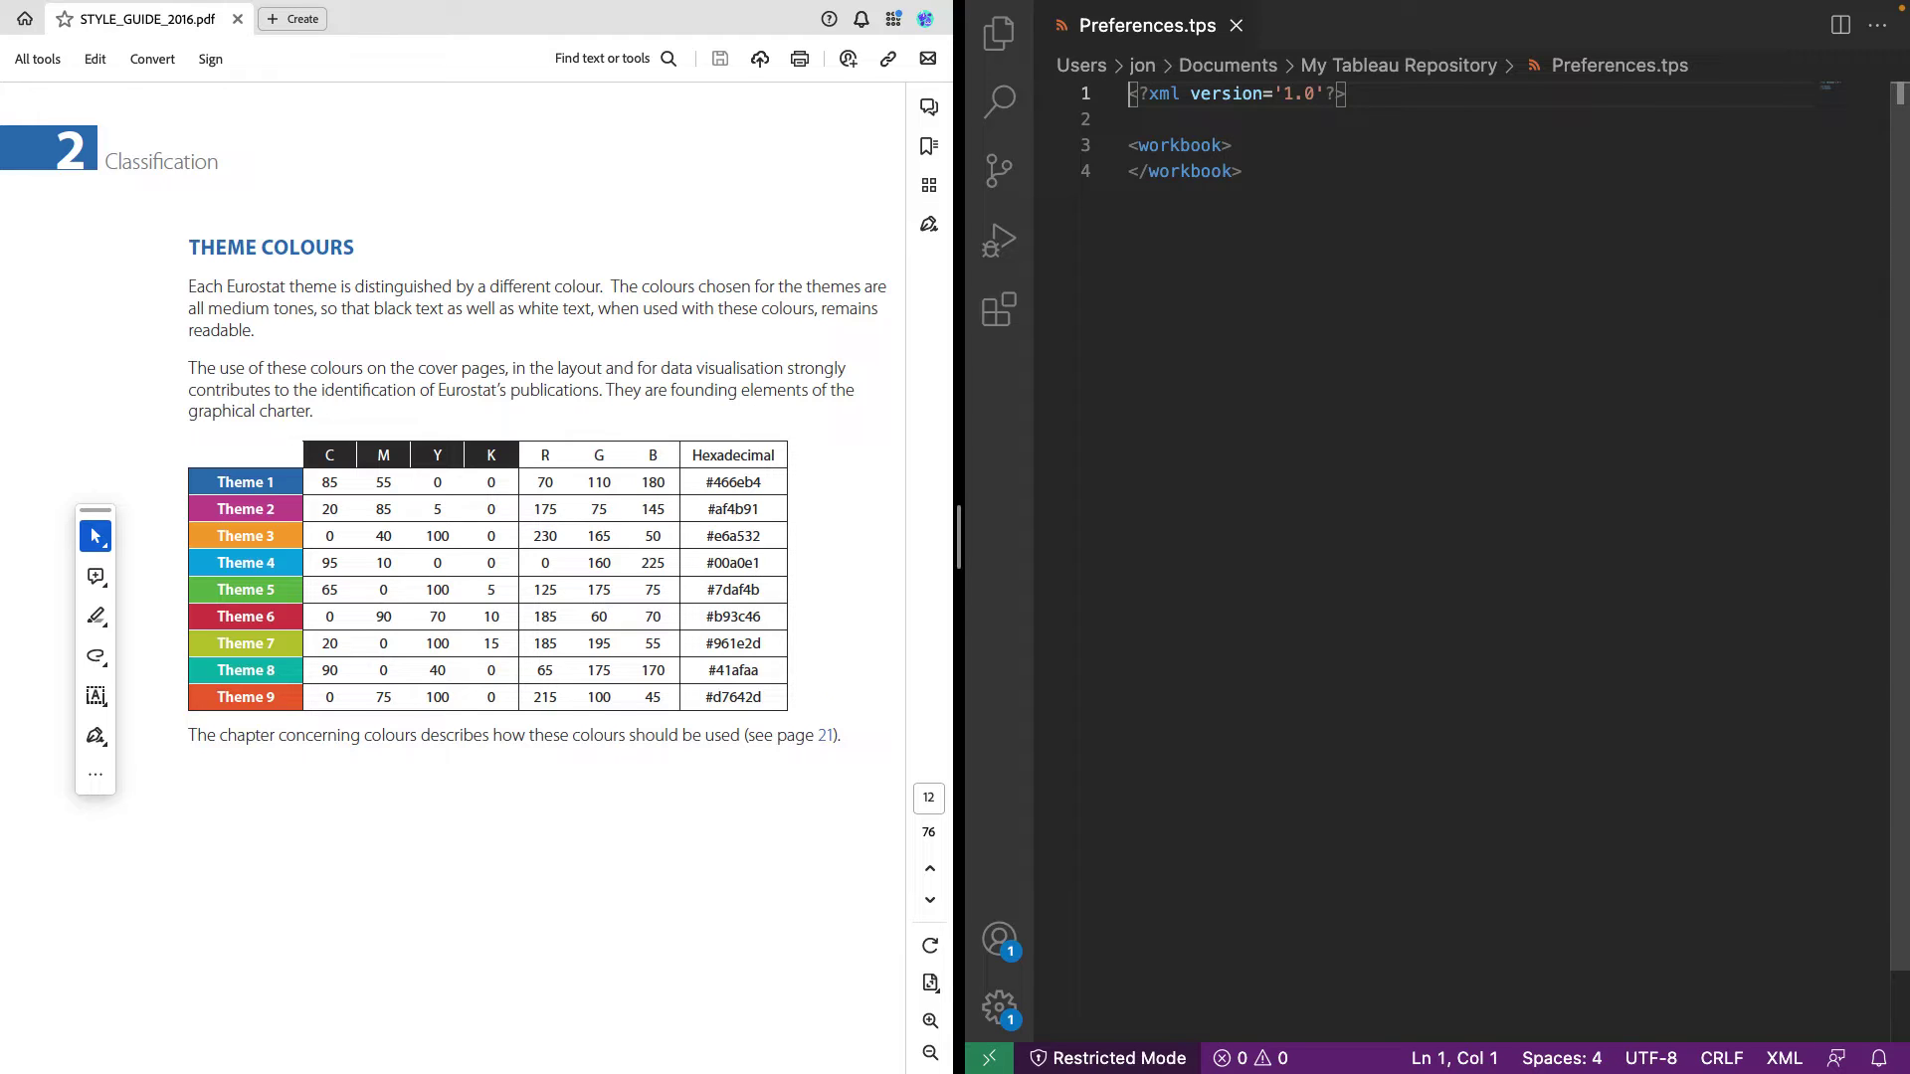
drag(1242, 171, 1128, 145)
click(1242, 171)
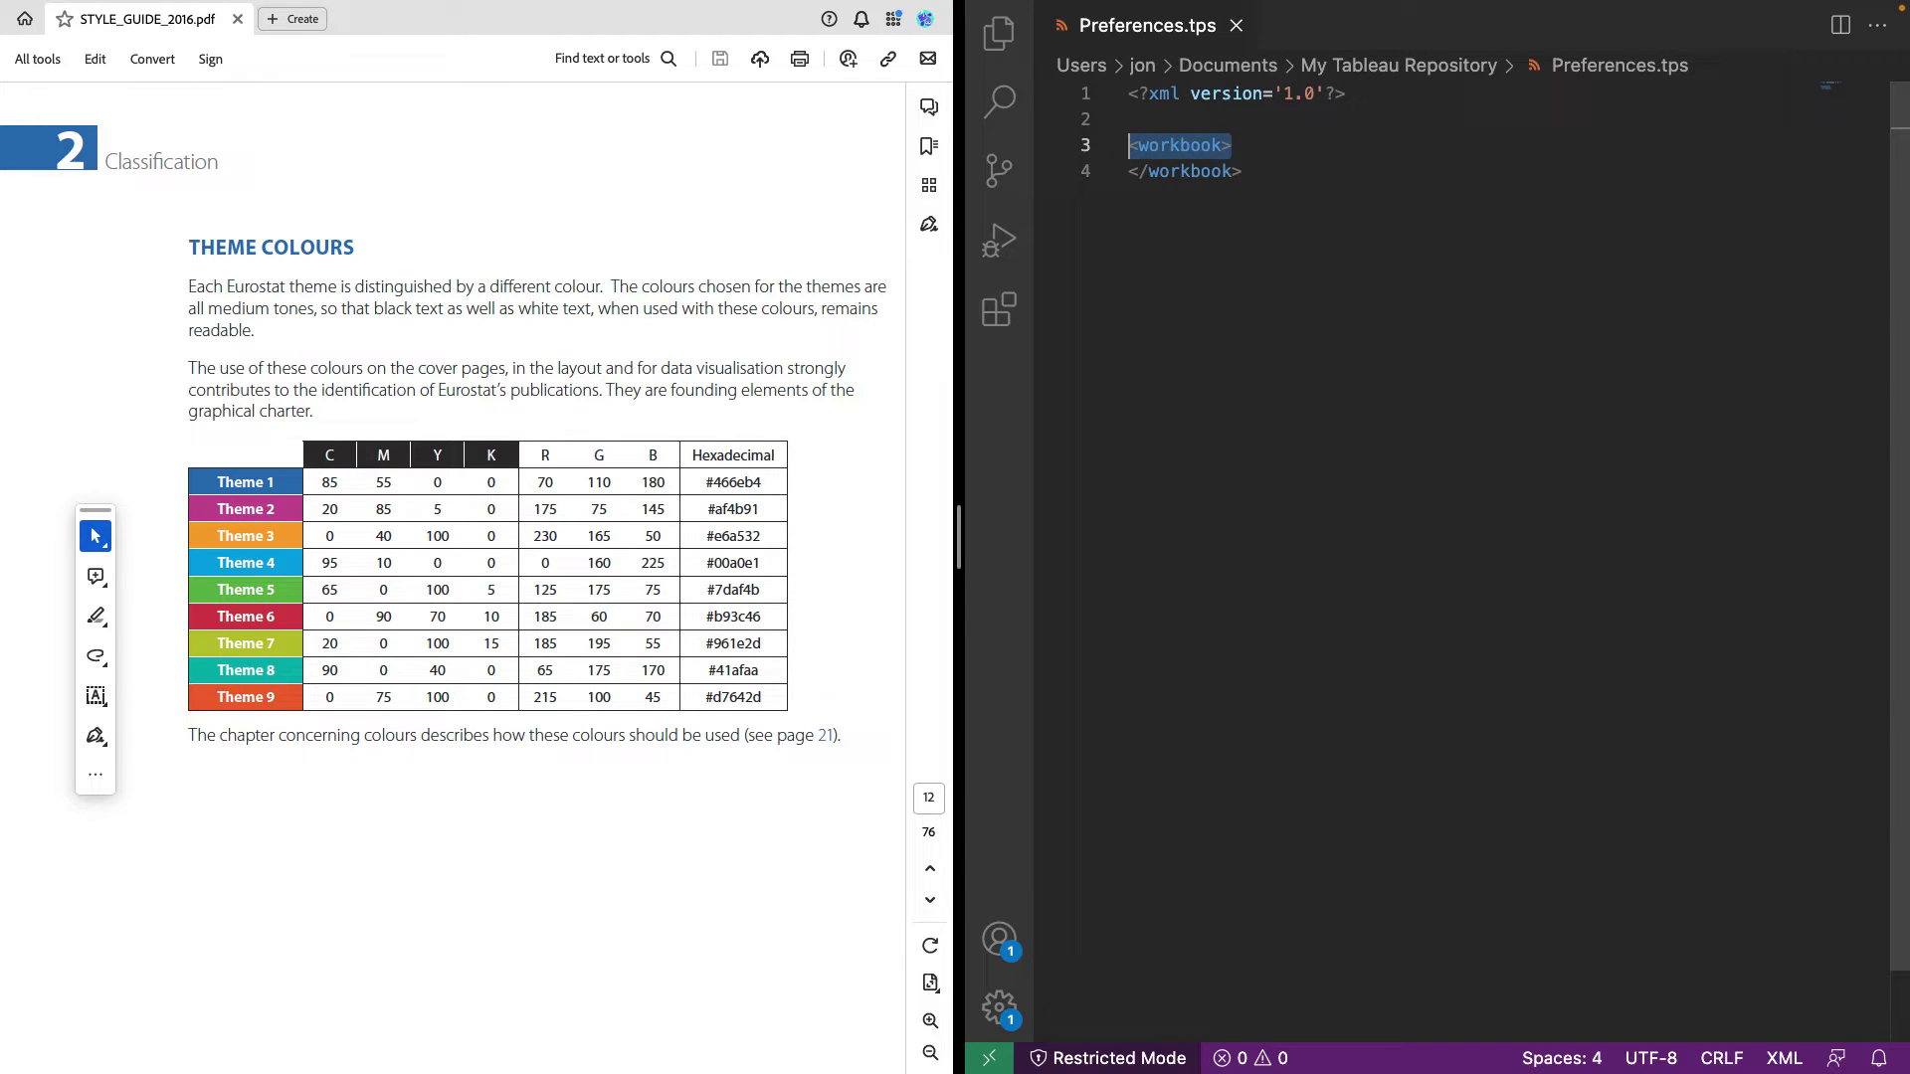
click(1149, 171)
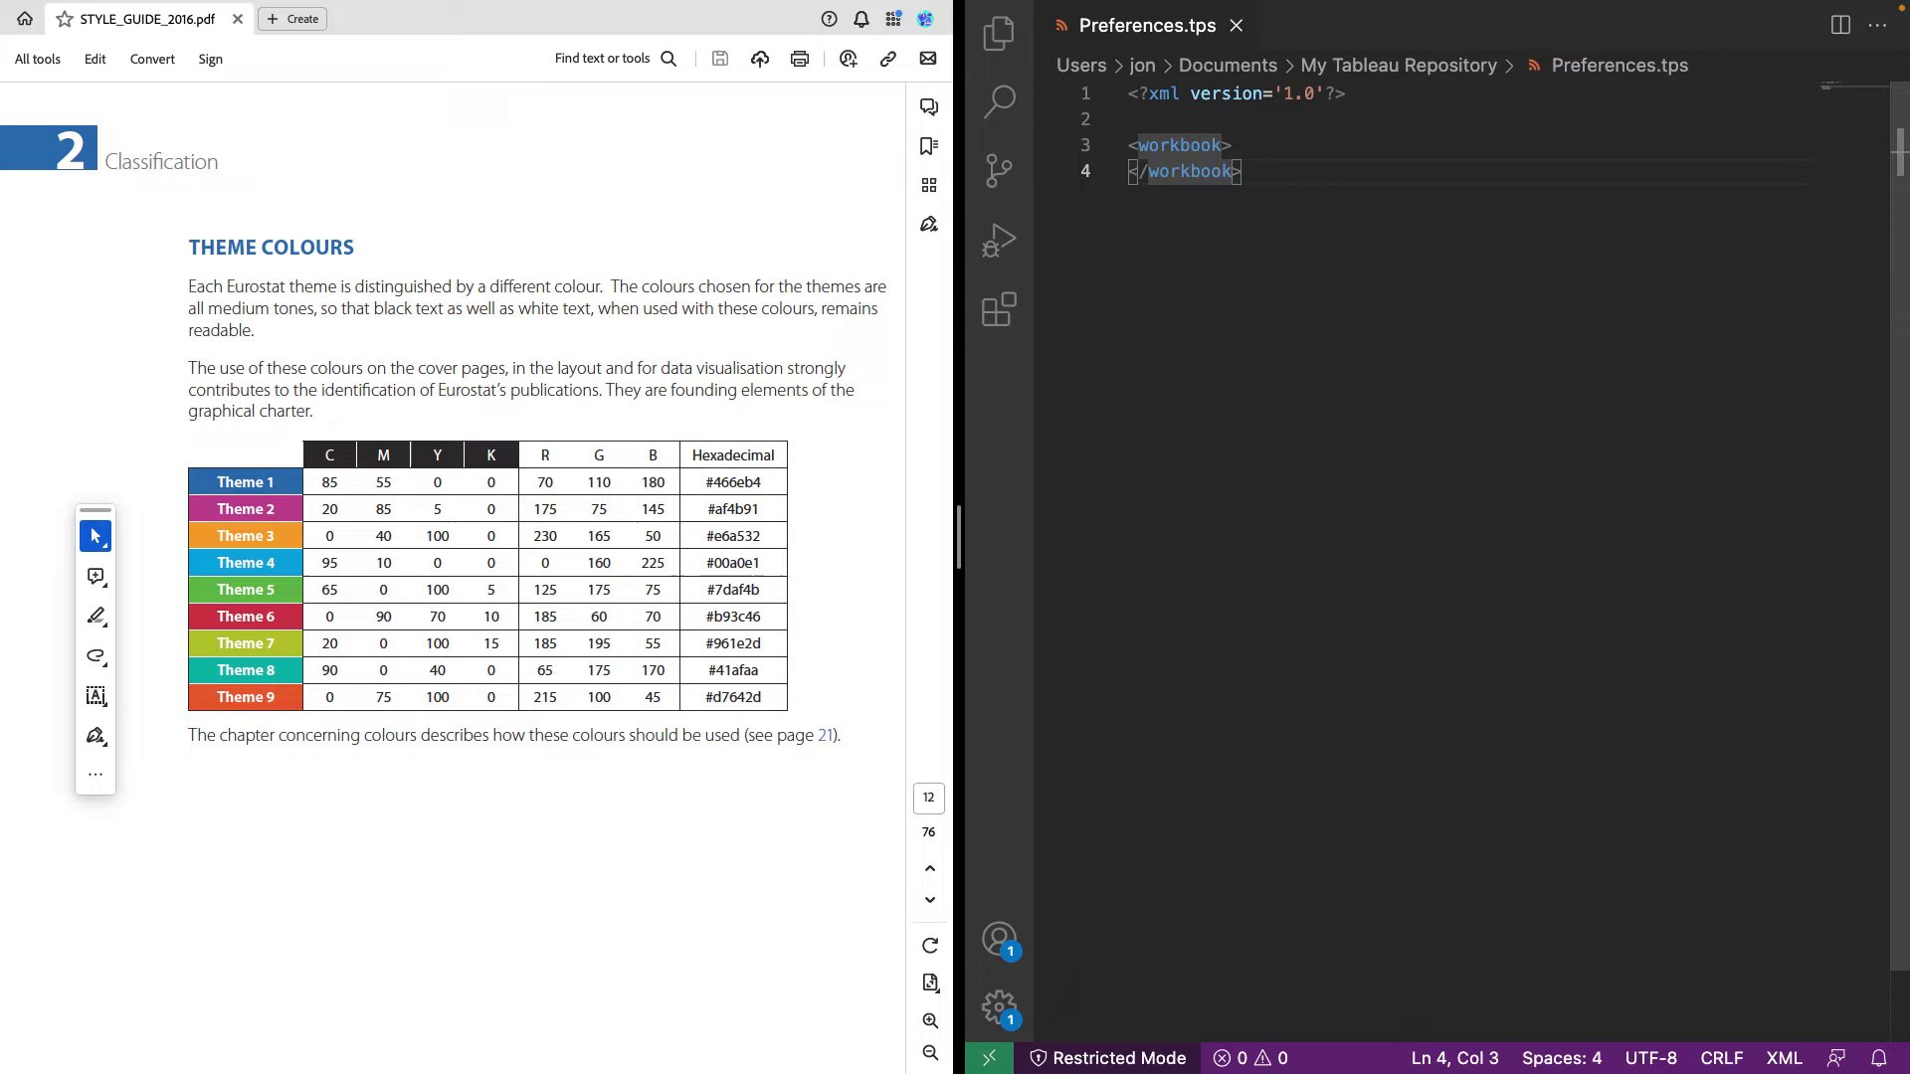
click(1243, 171)
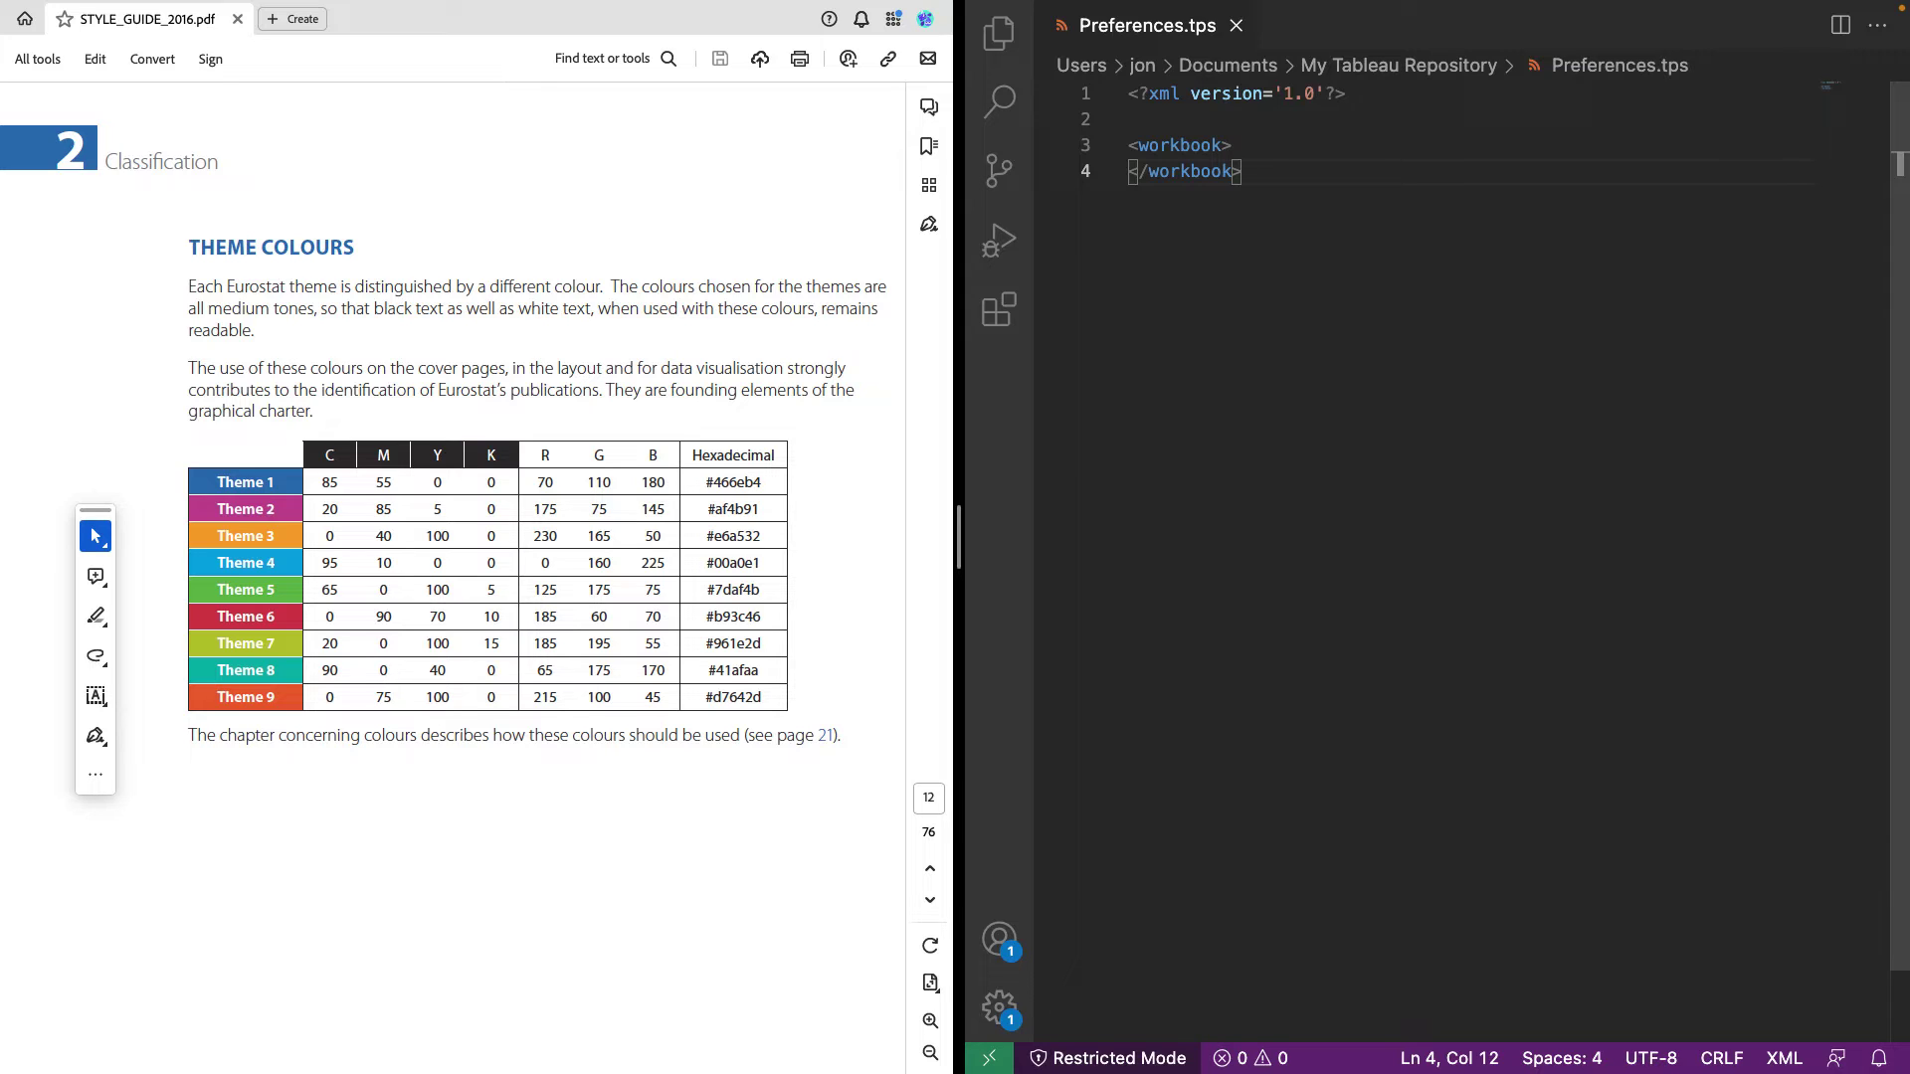
In Preferences.tps in the code editor, add an indented <preferences> element with its closing tag inside the workbook element
click(1232, 146)
key(Return)
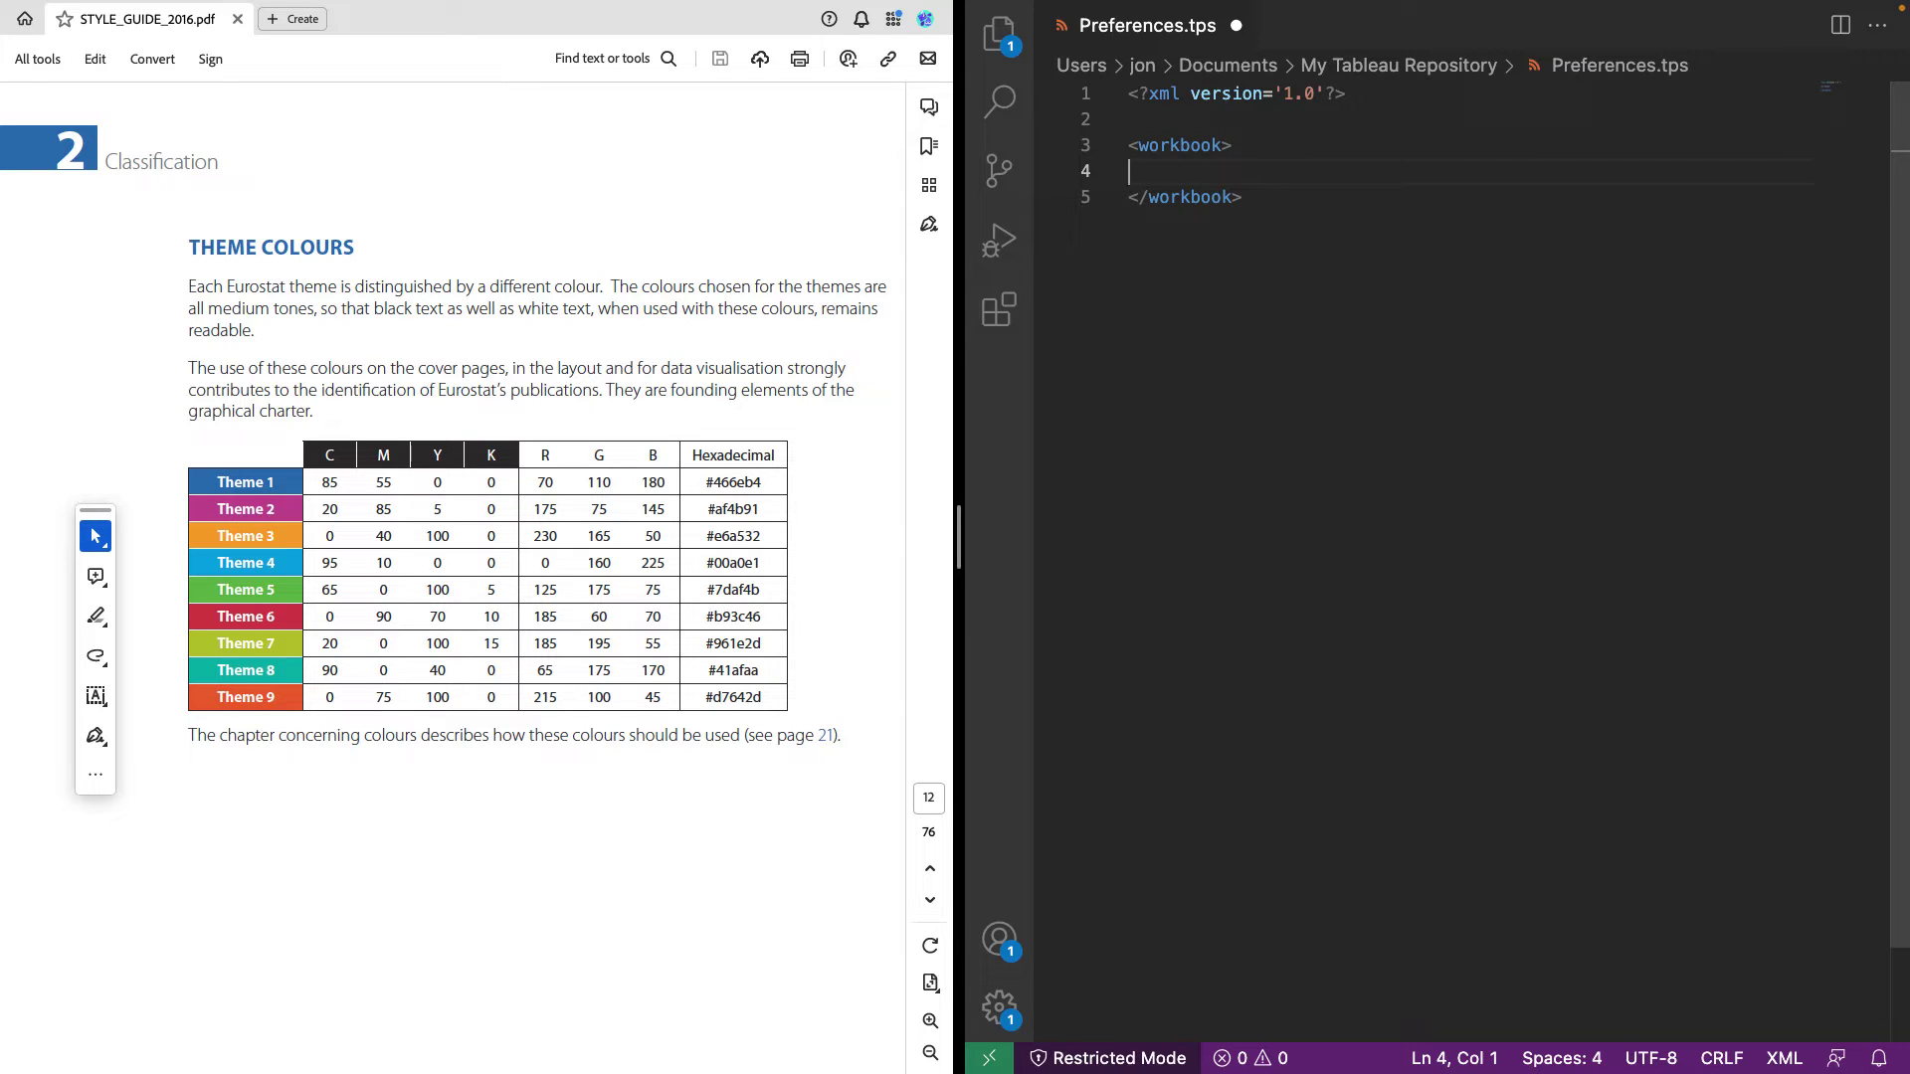
key(Tab)
text(<preference)
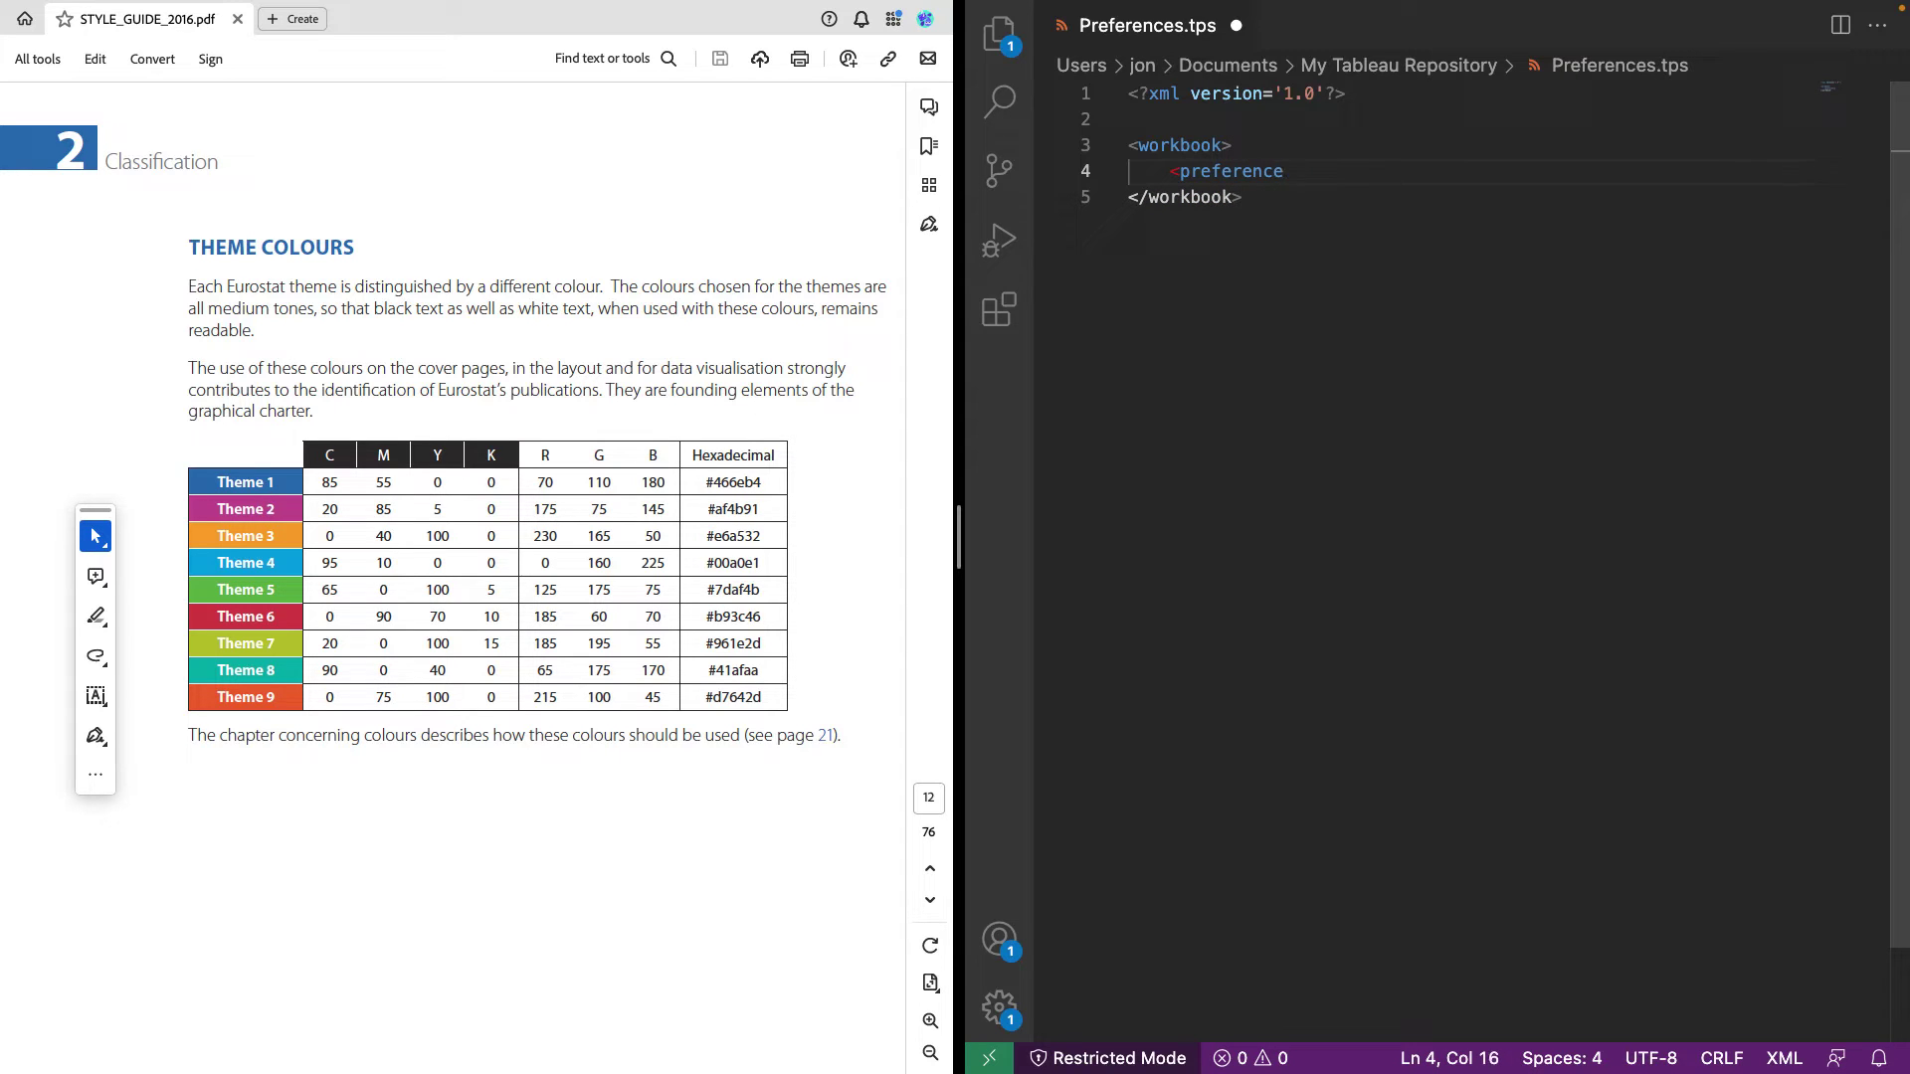
text(s>)
key(Return)
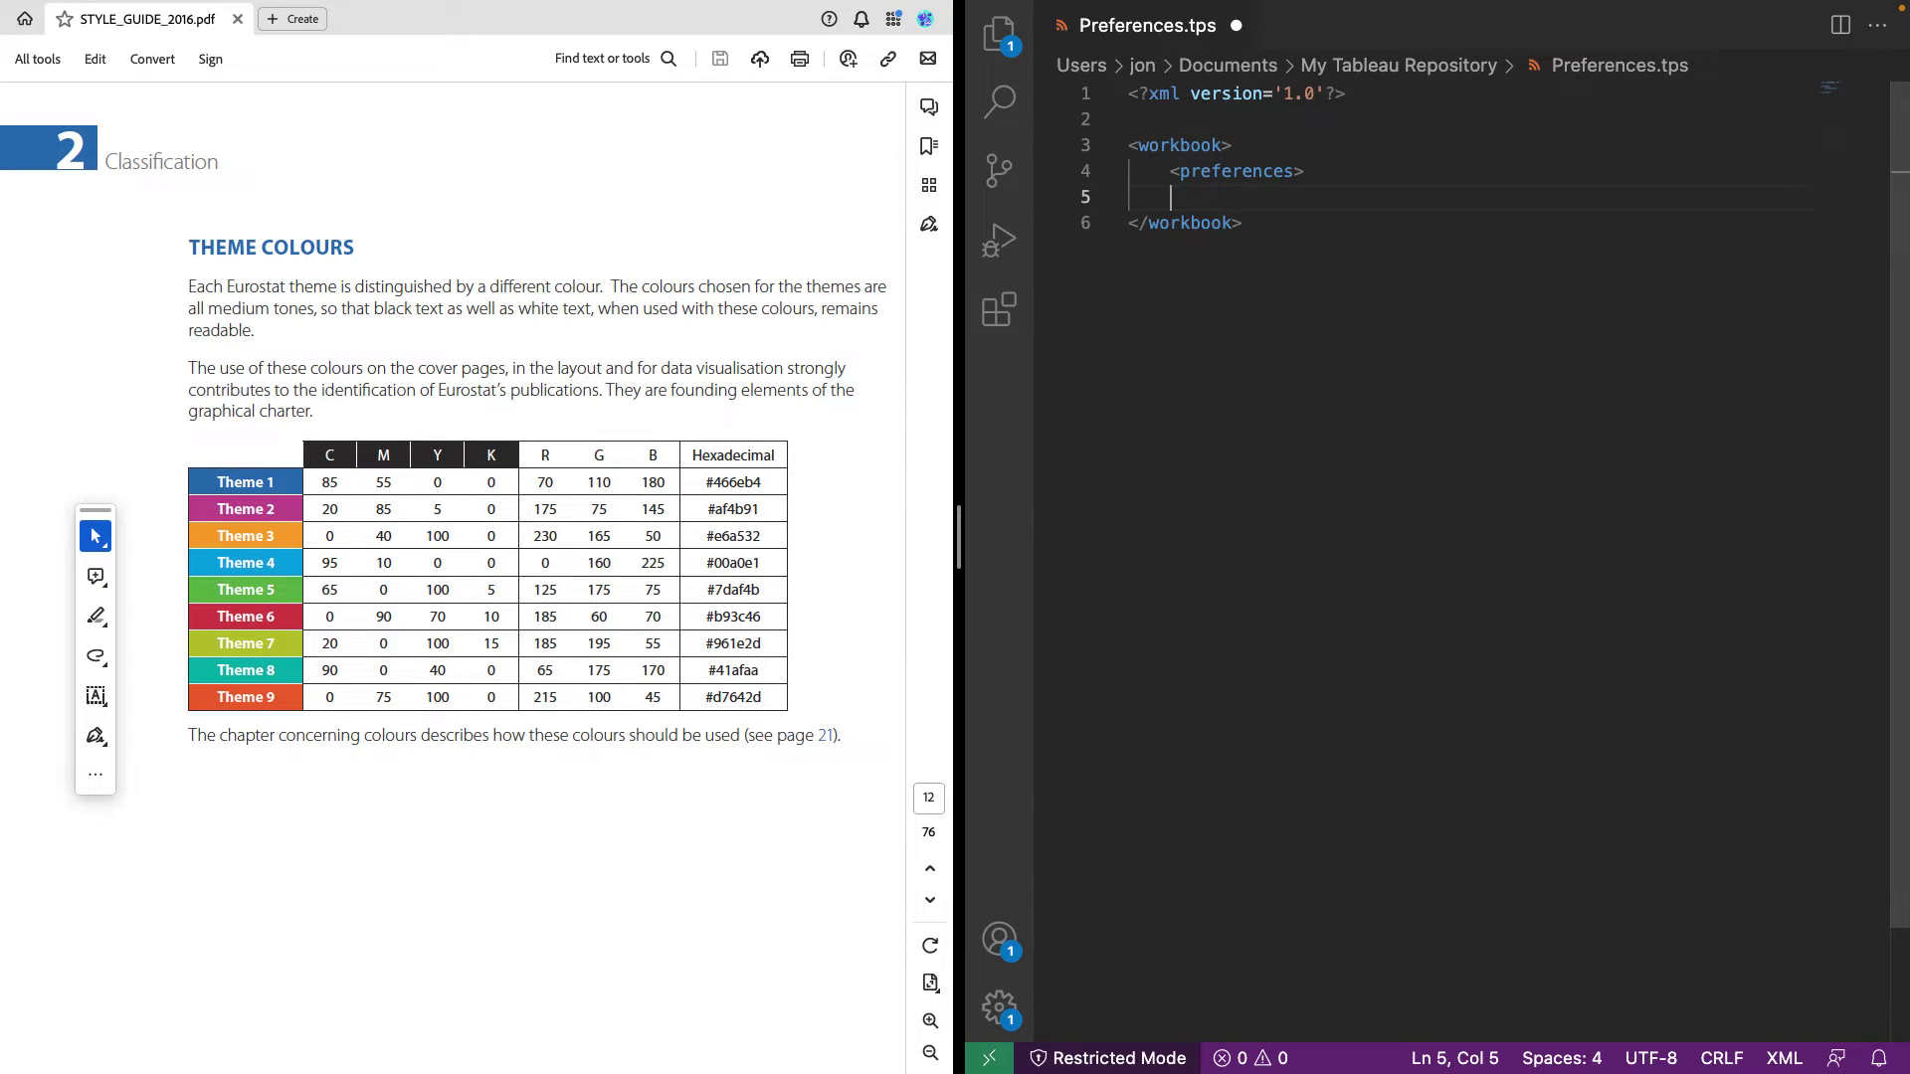
text(</preferences>)
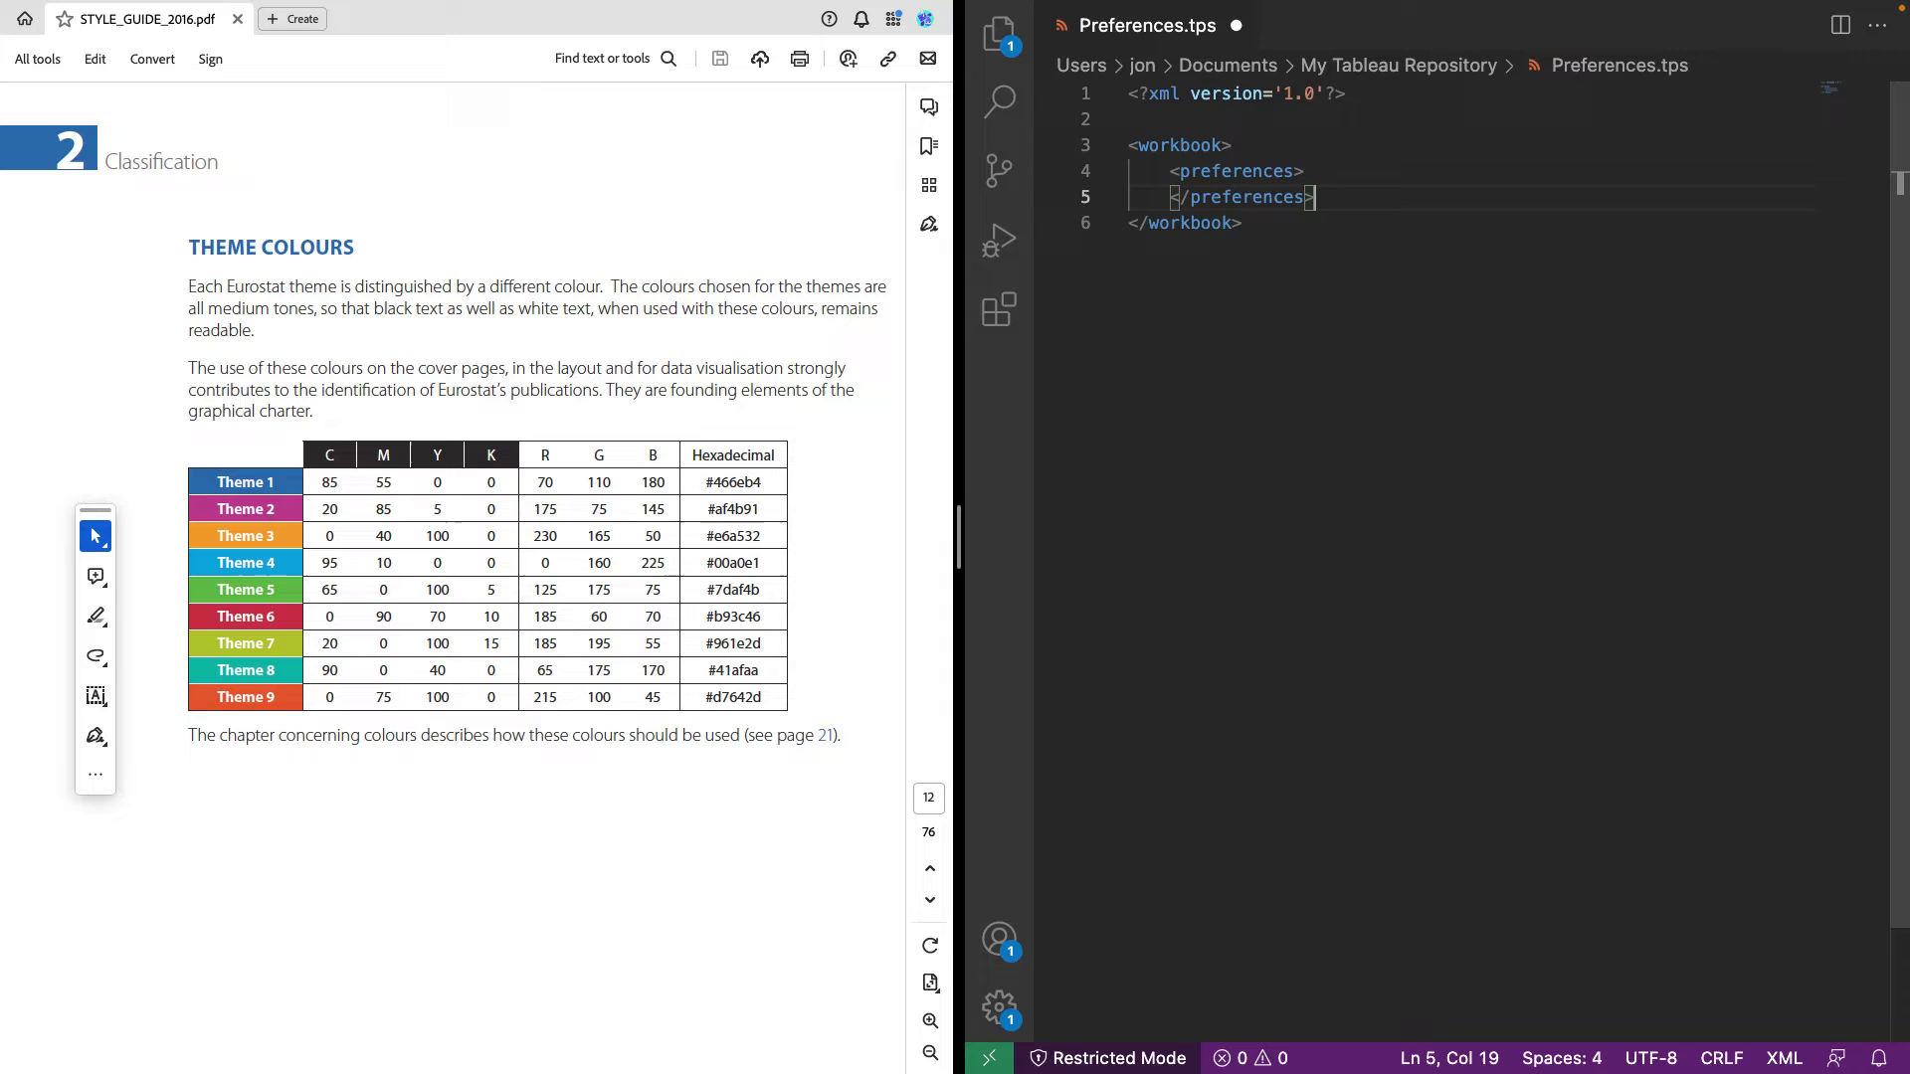
Inside the preferences element, add an opening color-palette tag with name="Eurostat" and type="regular"
key(Up)
key(Return)
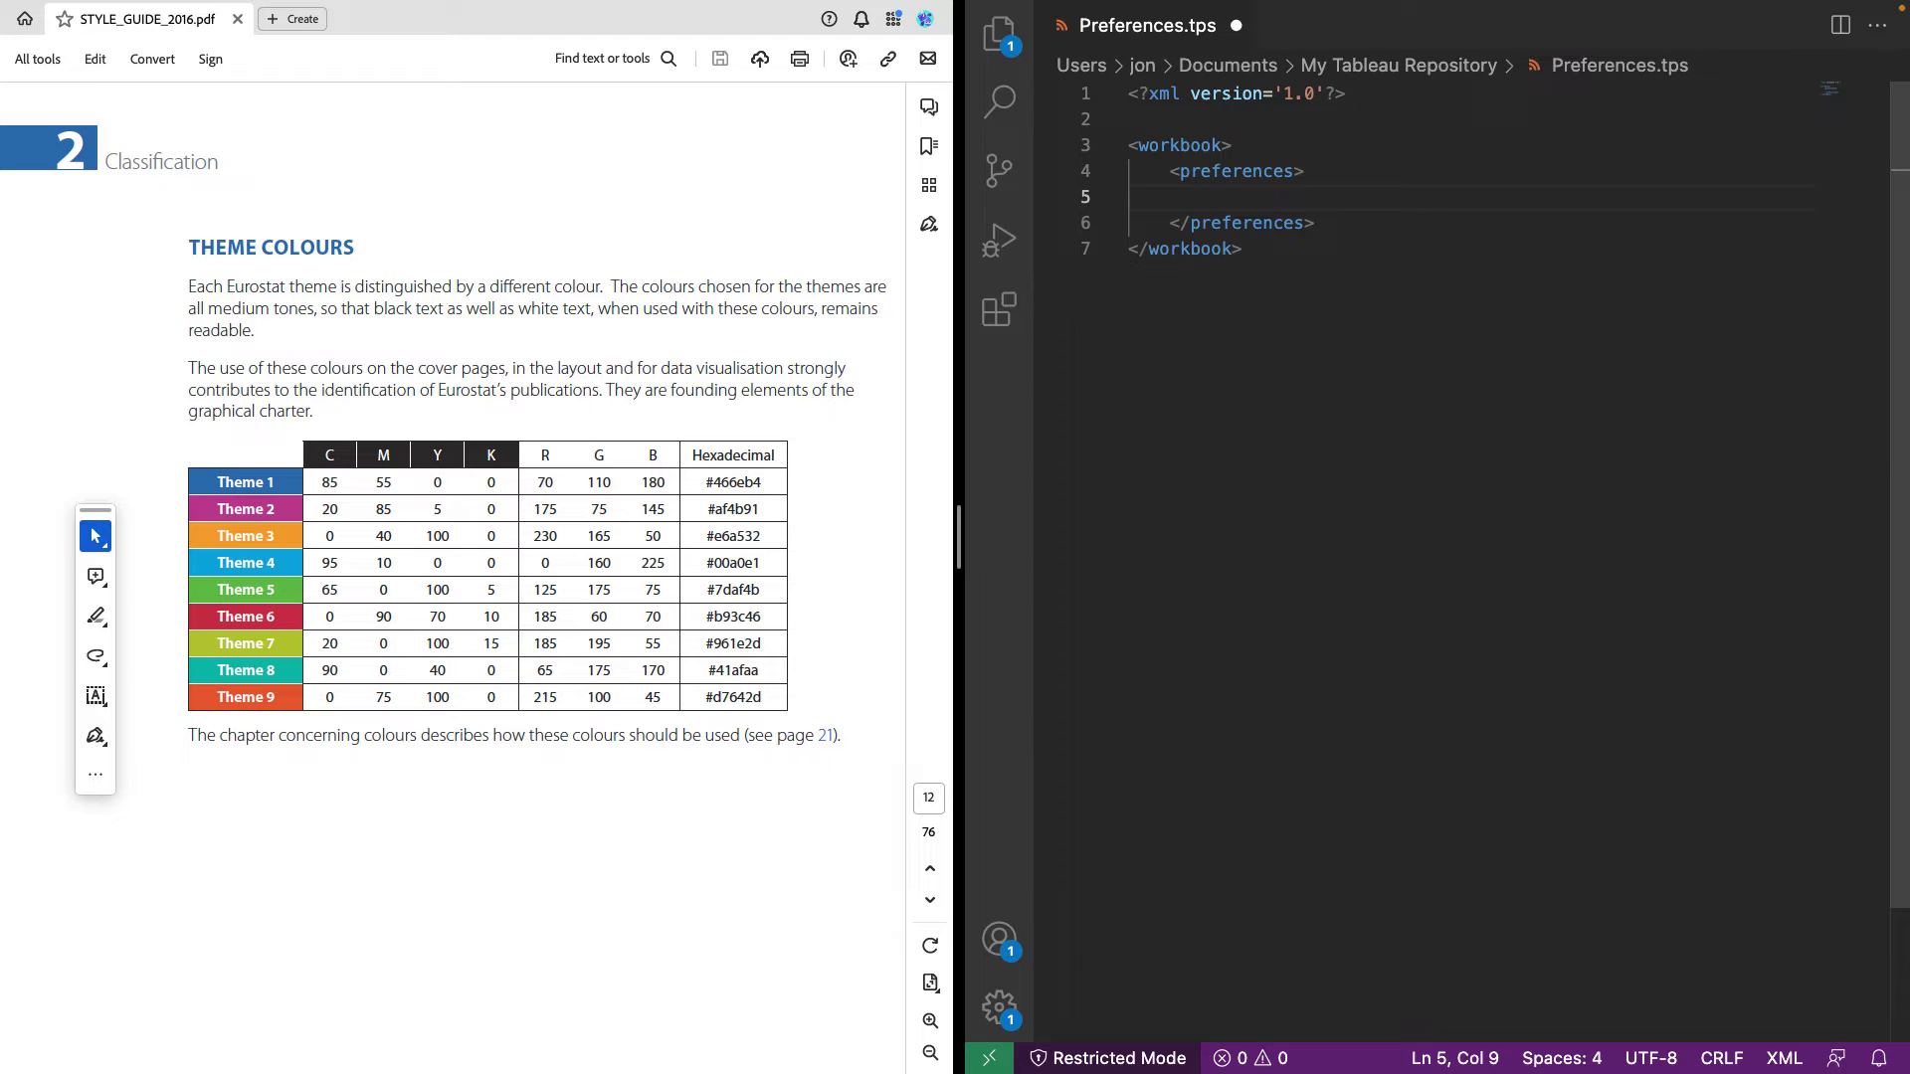
text(<color-)
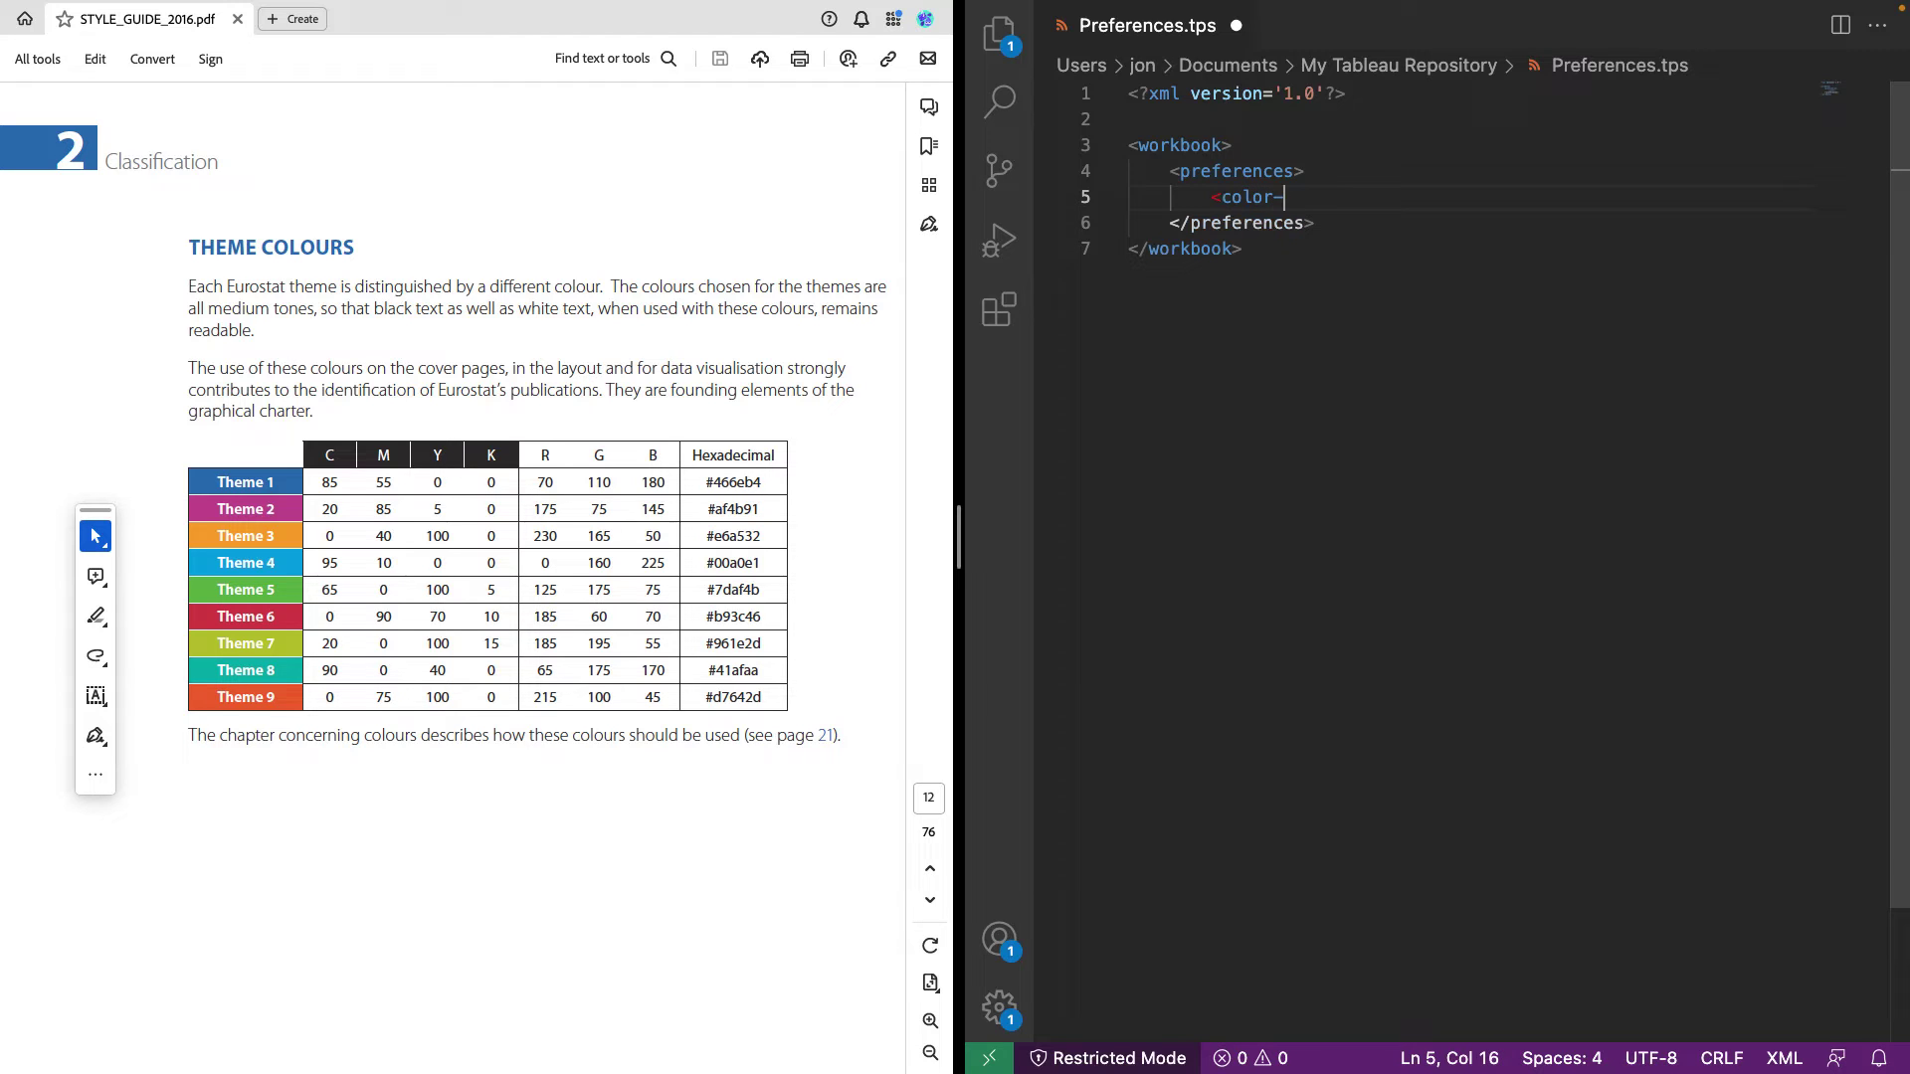
text(palette name="Eurostat")
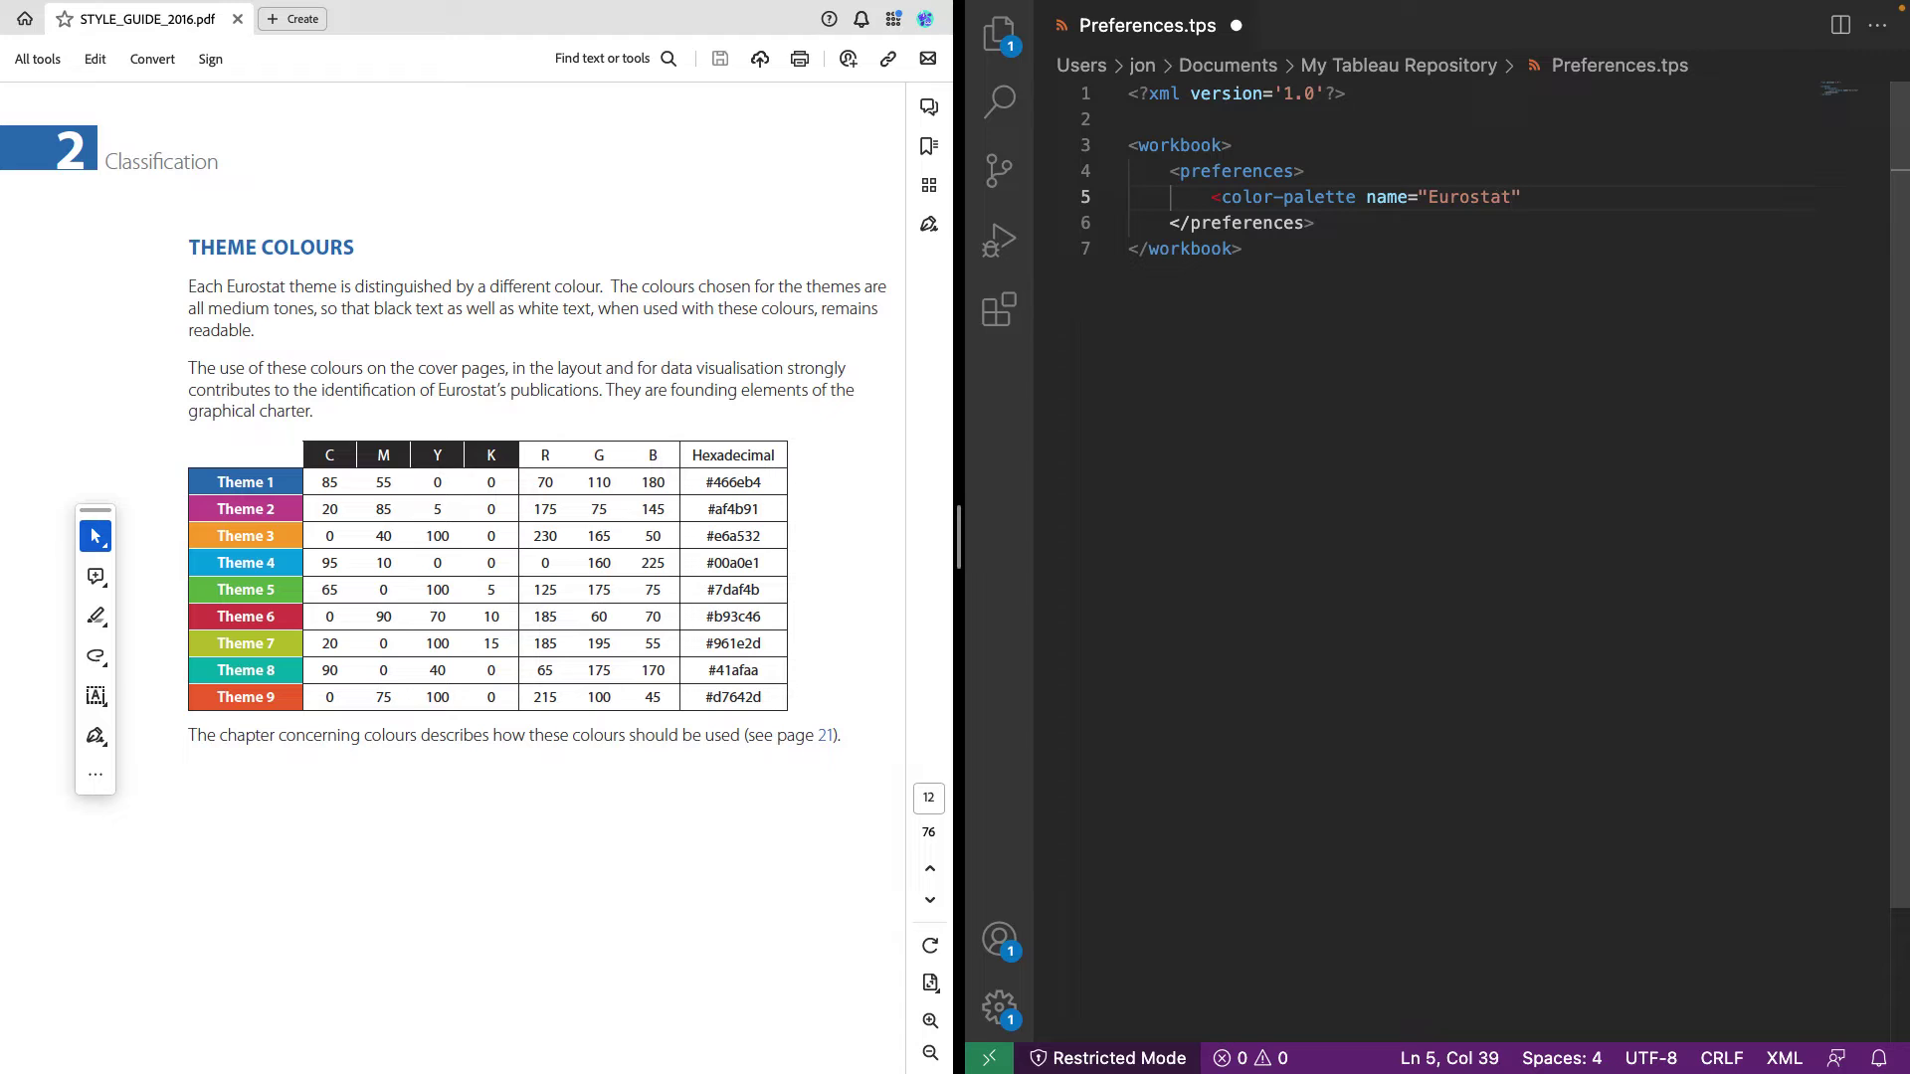
text( type="regular">)
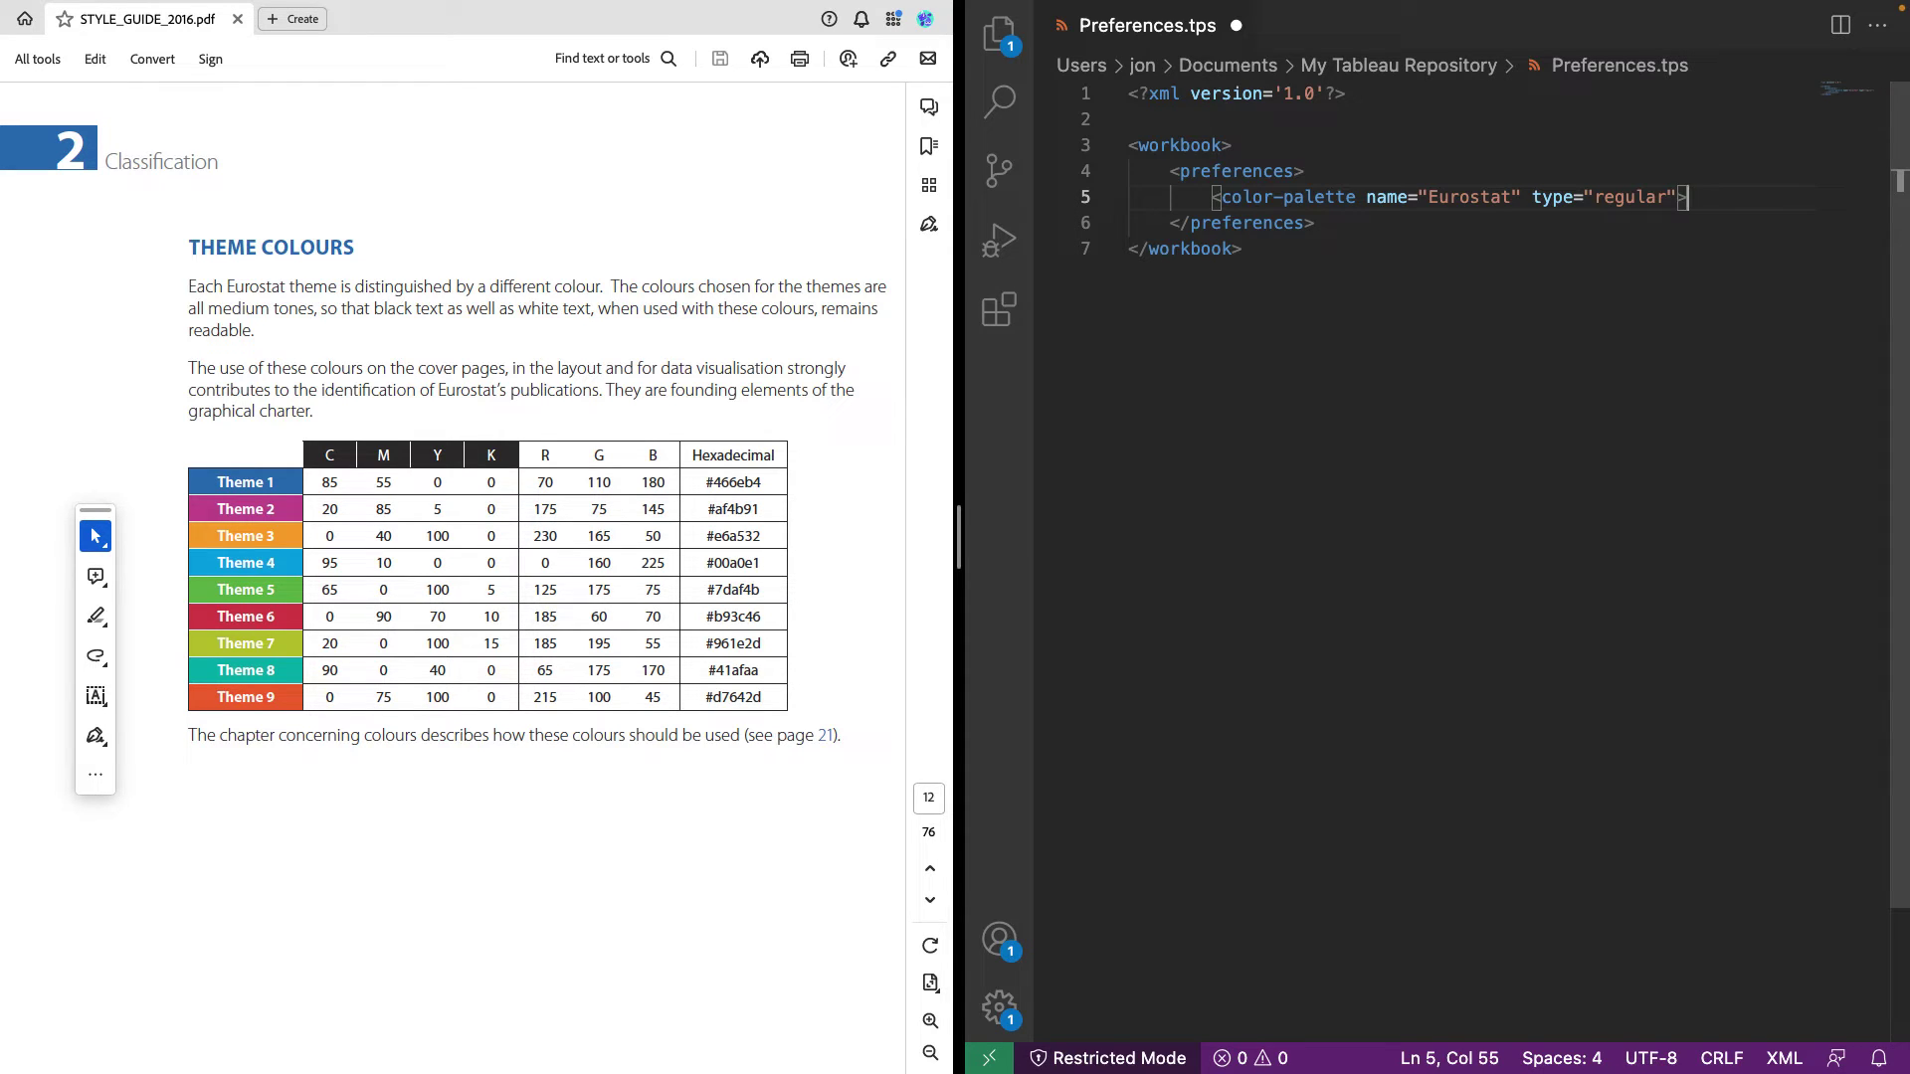
Add the closing </color-palette> tag on a new line below the Eurostat palette's opening tag
key(Return)
text(<)
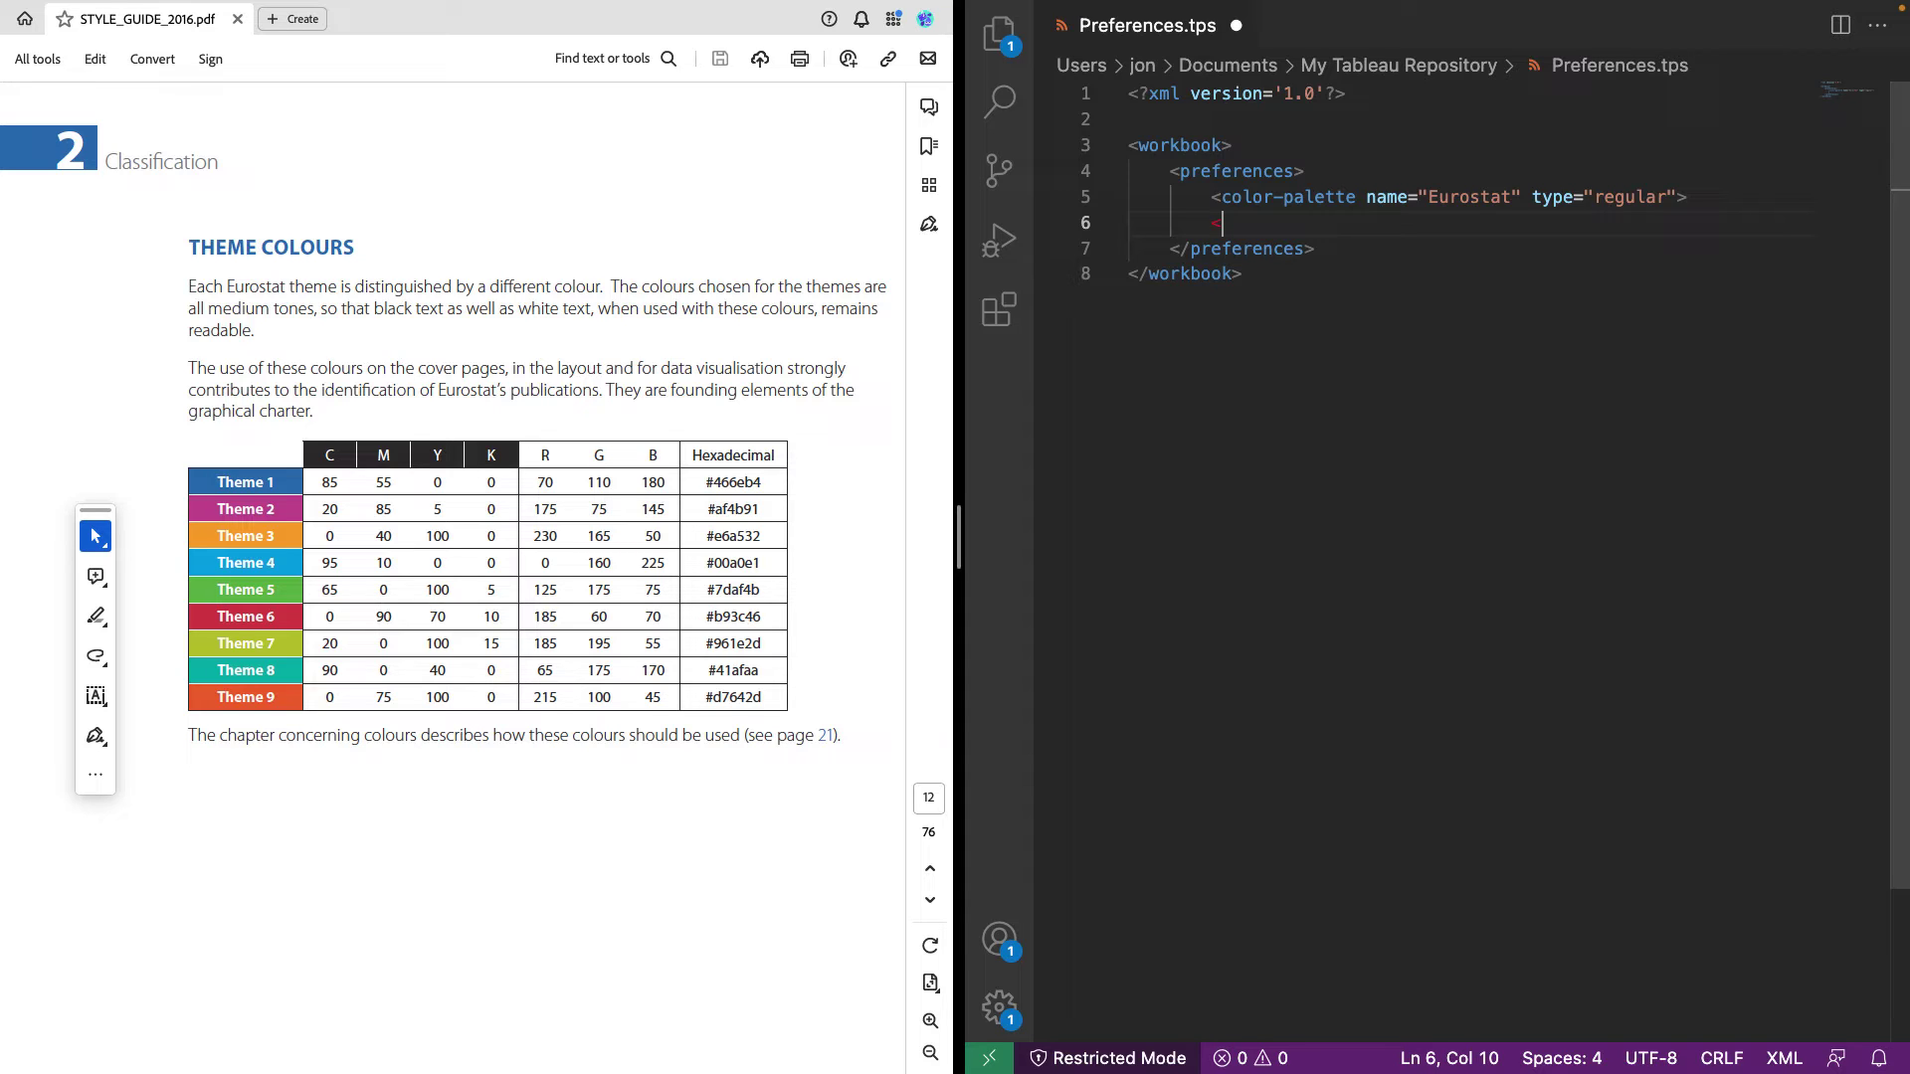
text(/color-)
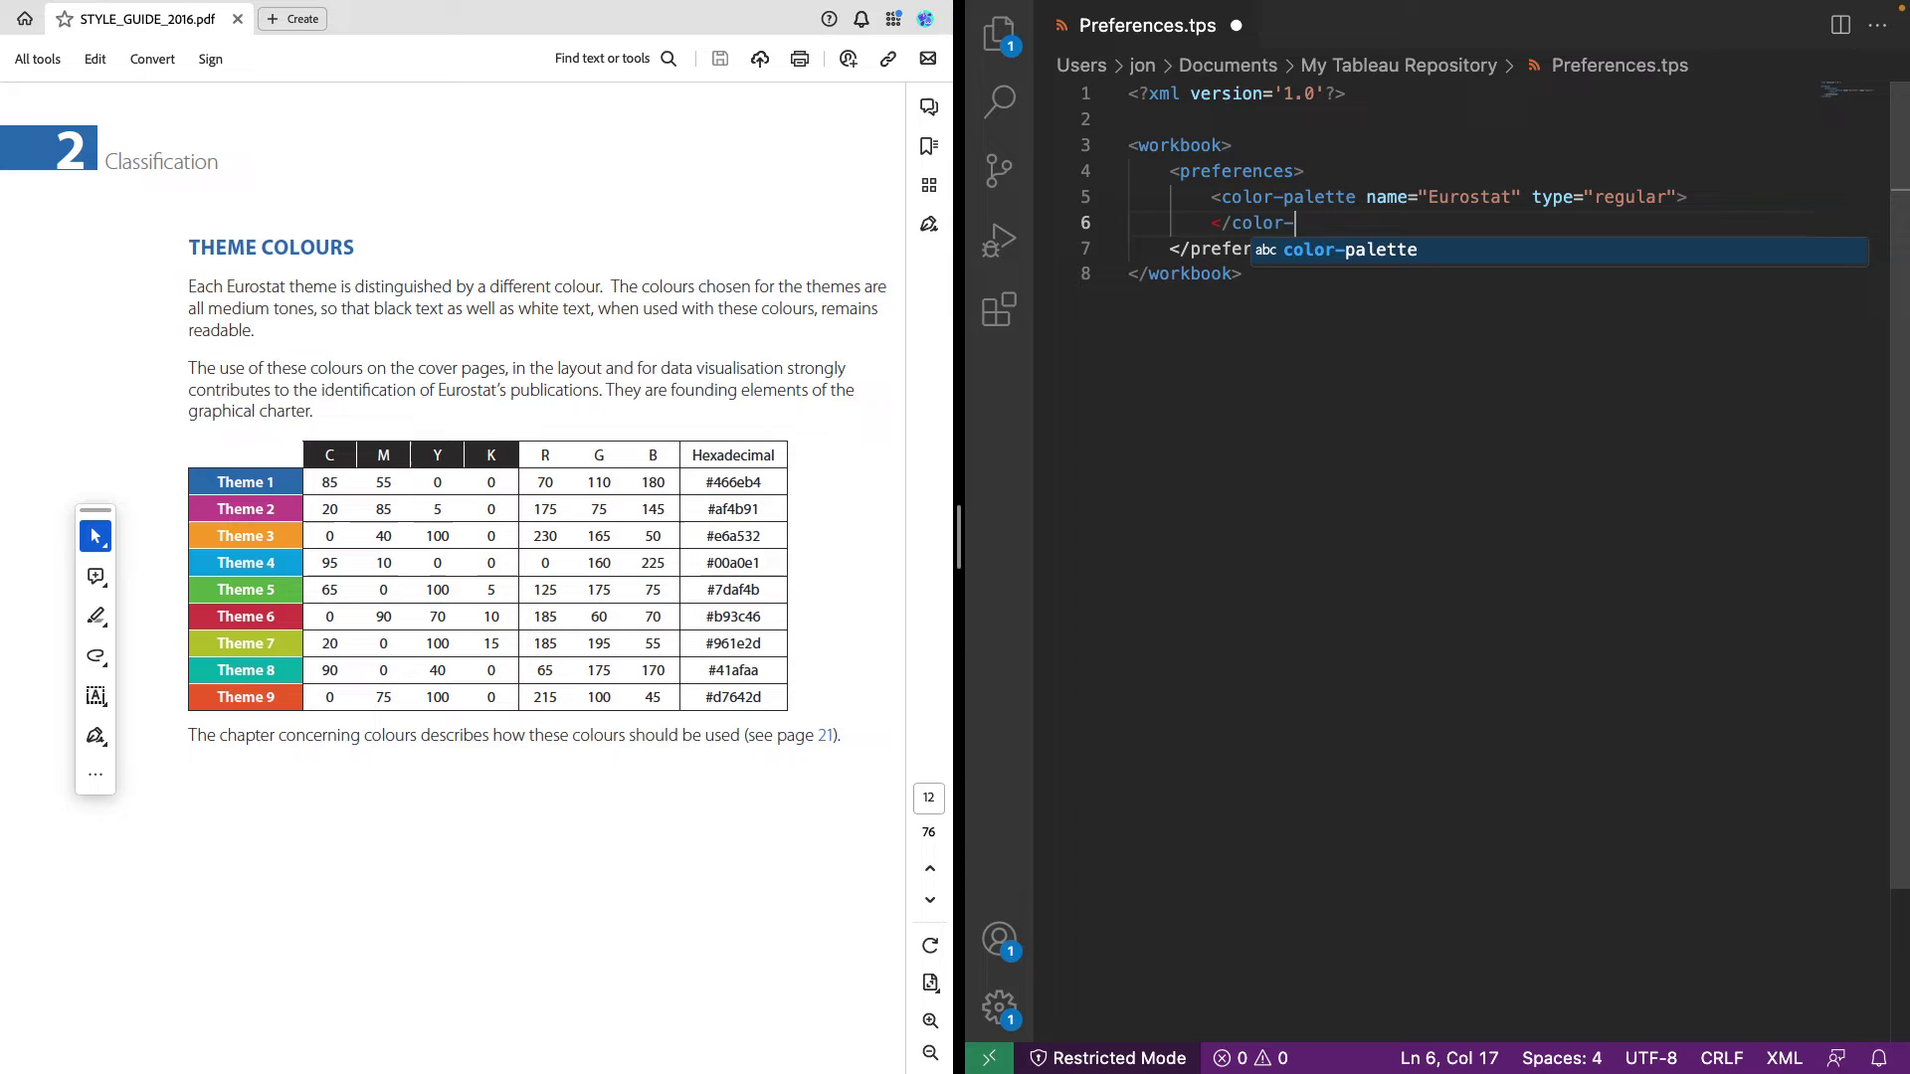
text(palette>)
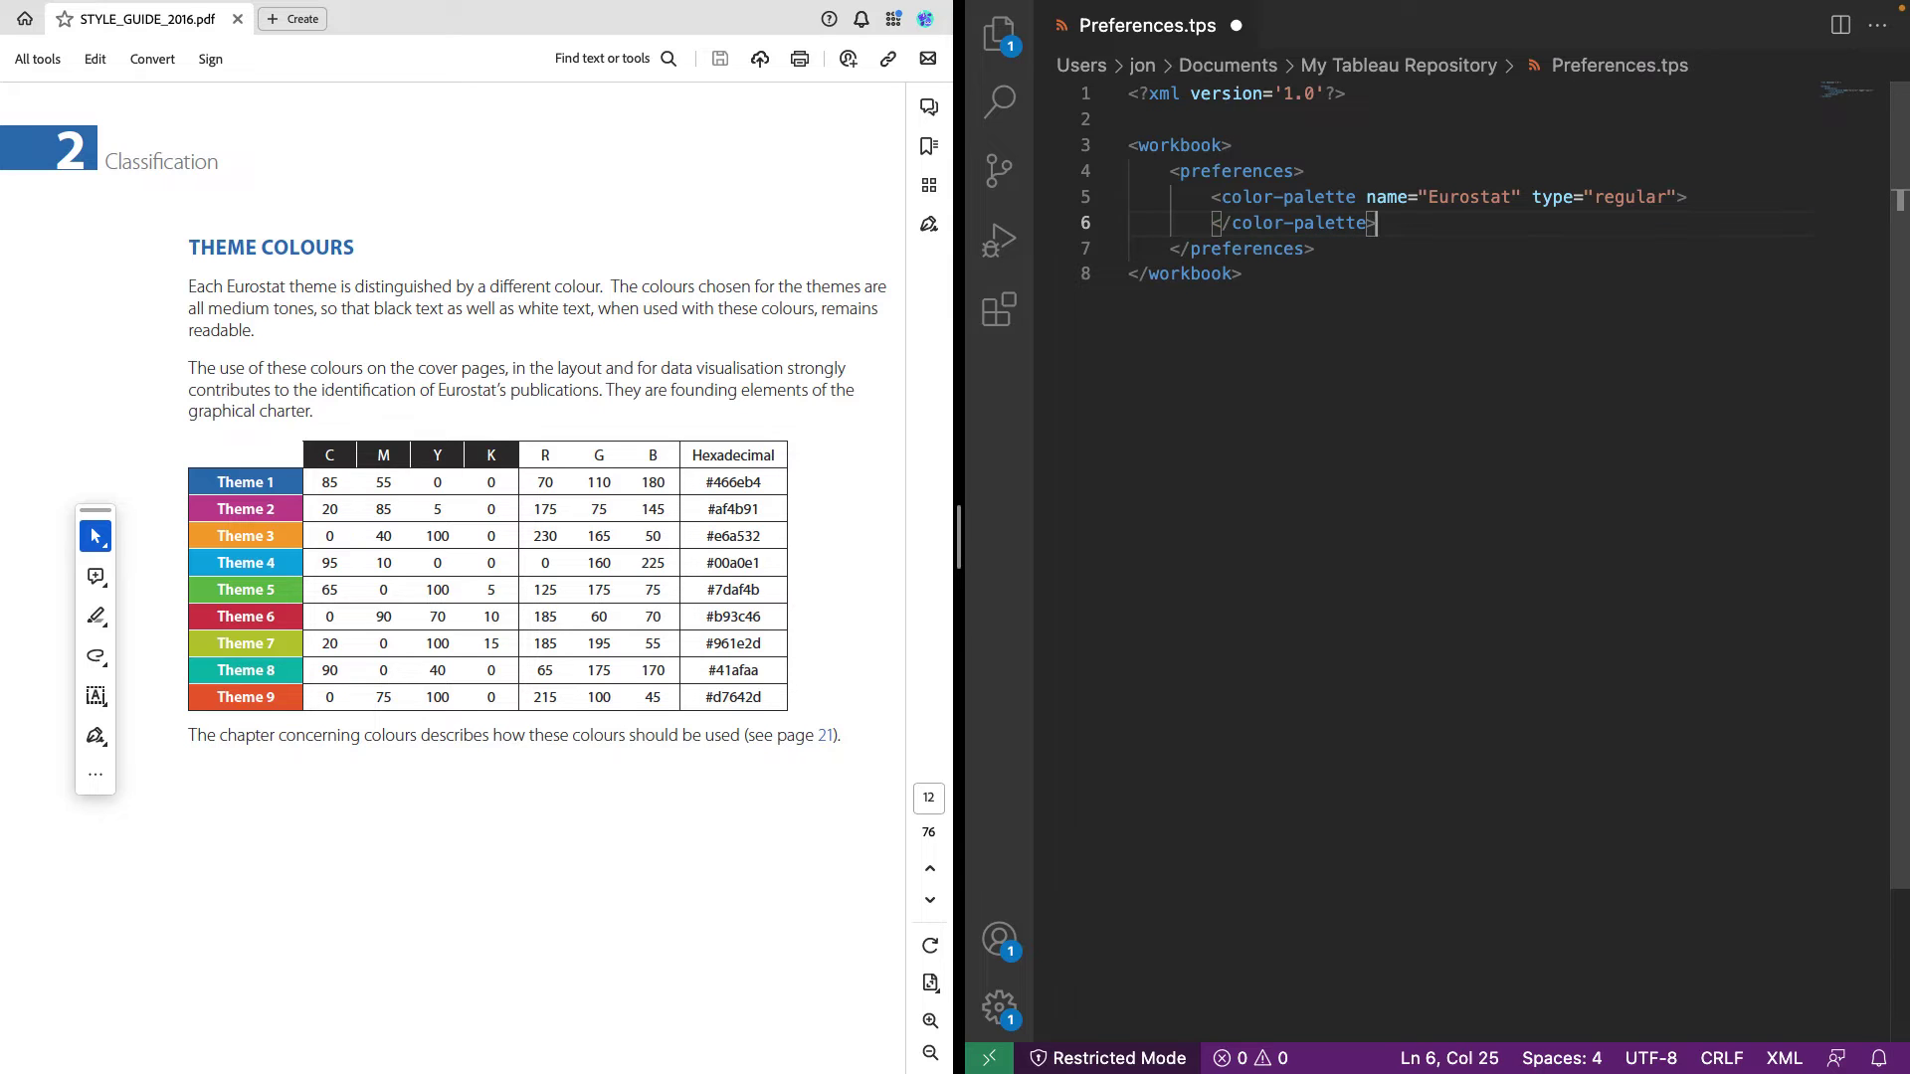
Insert a new indented line inside the Eurostat color-palette element and add an opening <color> tag
key(Up)
key(Down)
key(Home)
key(Return)
key(Up)
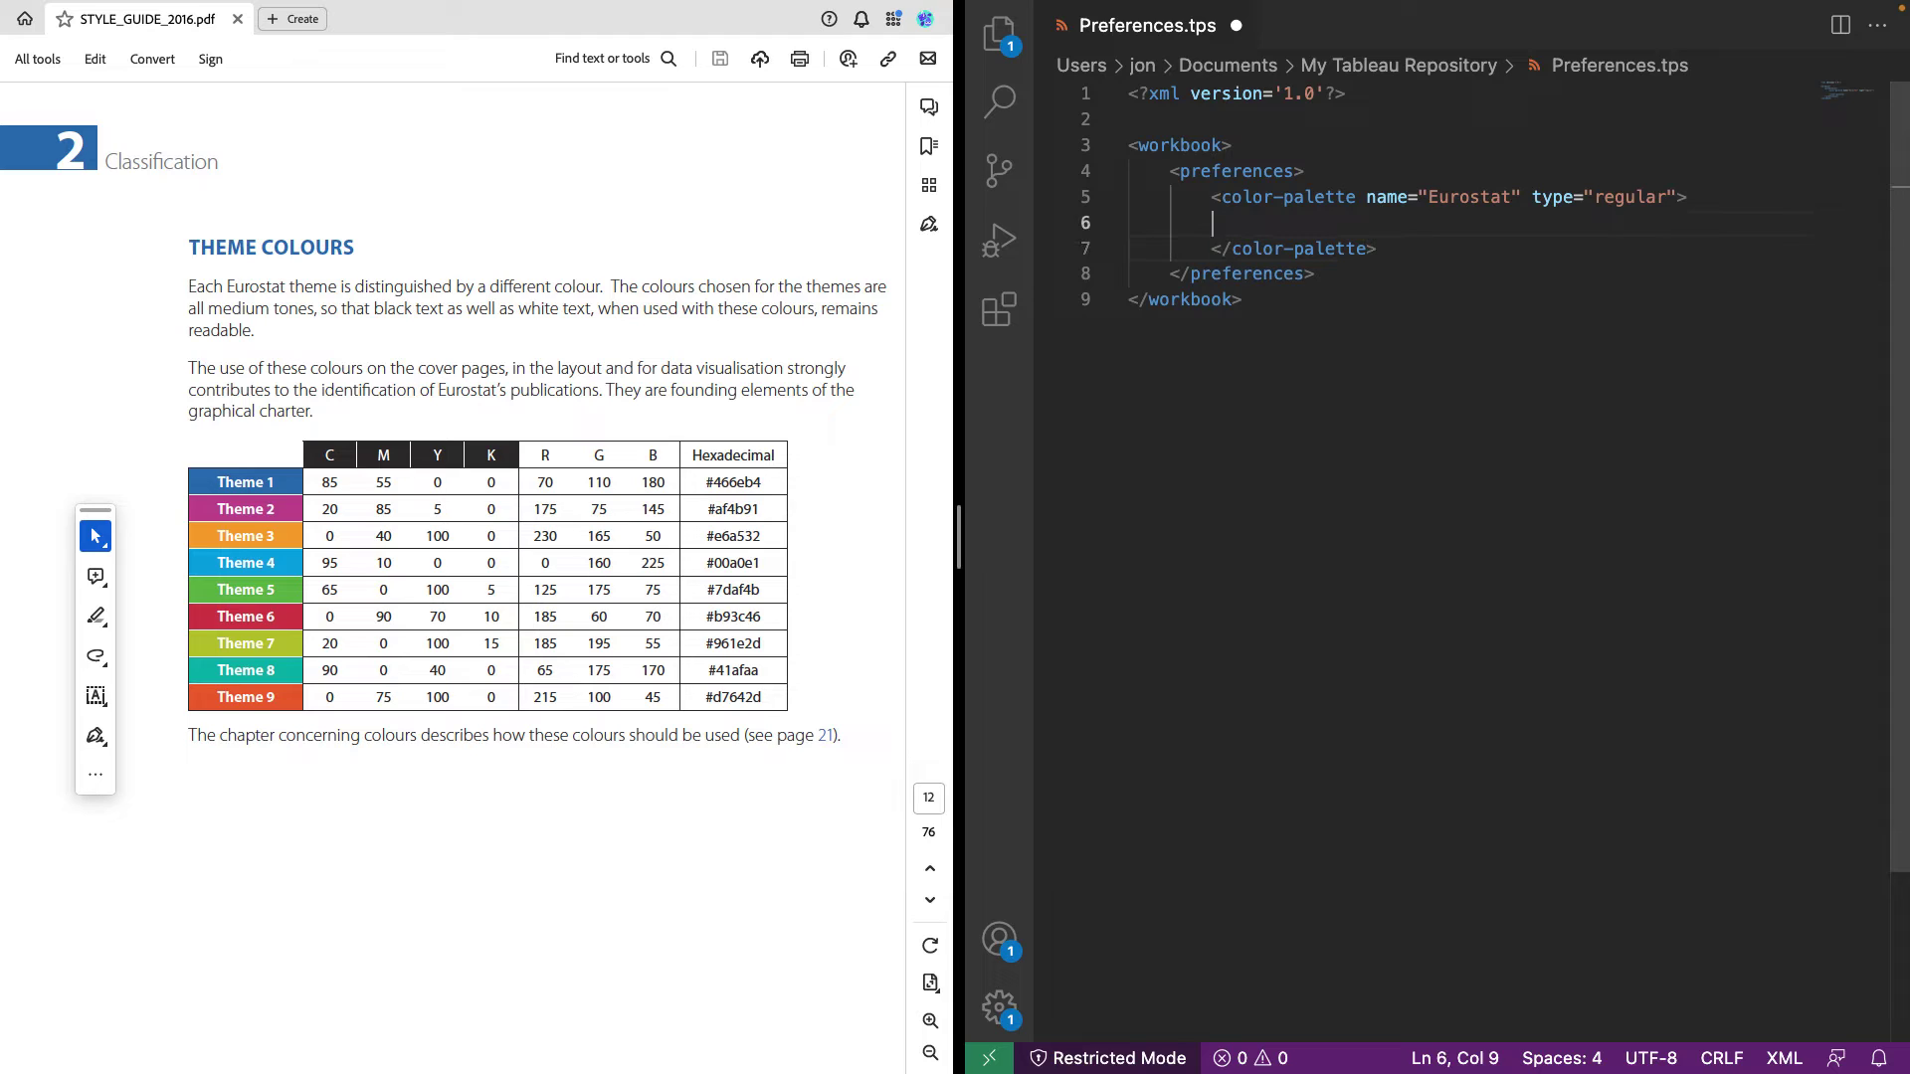
key(Tab)
text(<c)
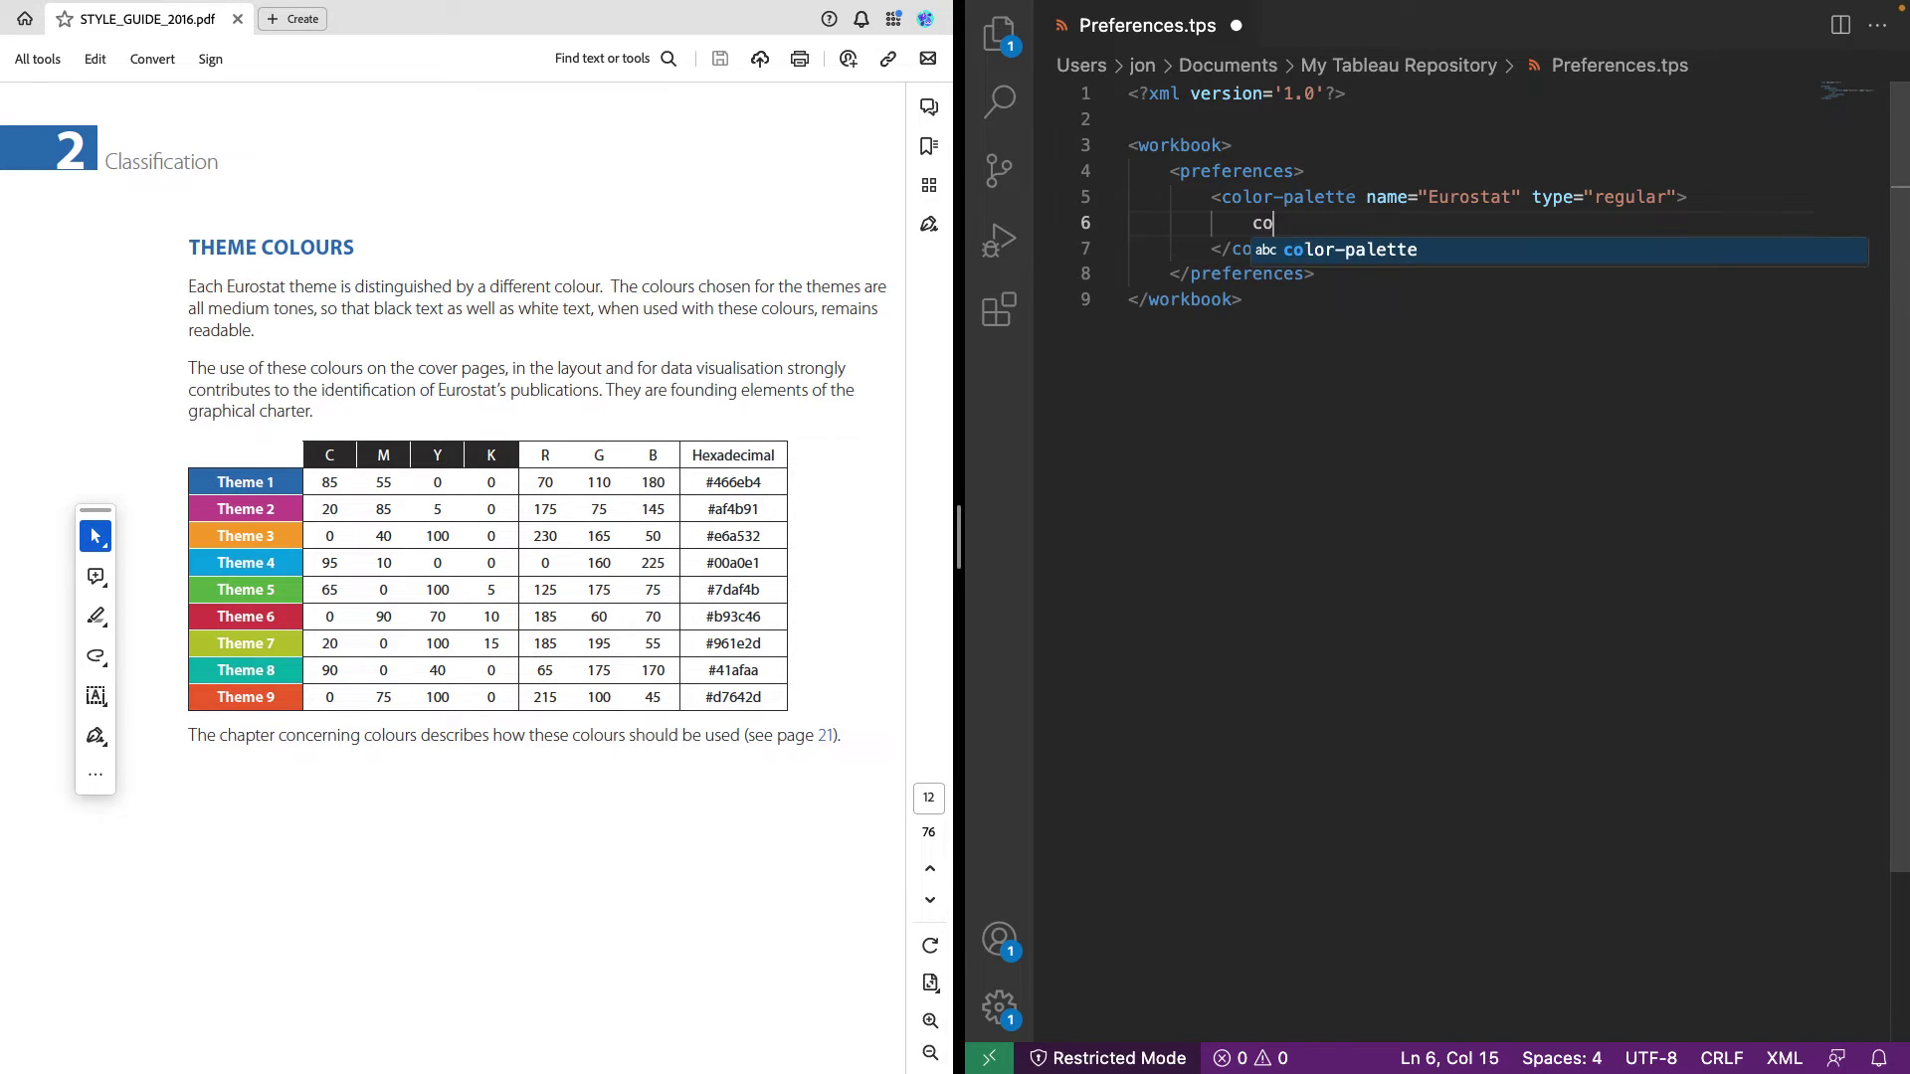
key(BackSpace)
key(BackSpace)
text(<color>  )
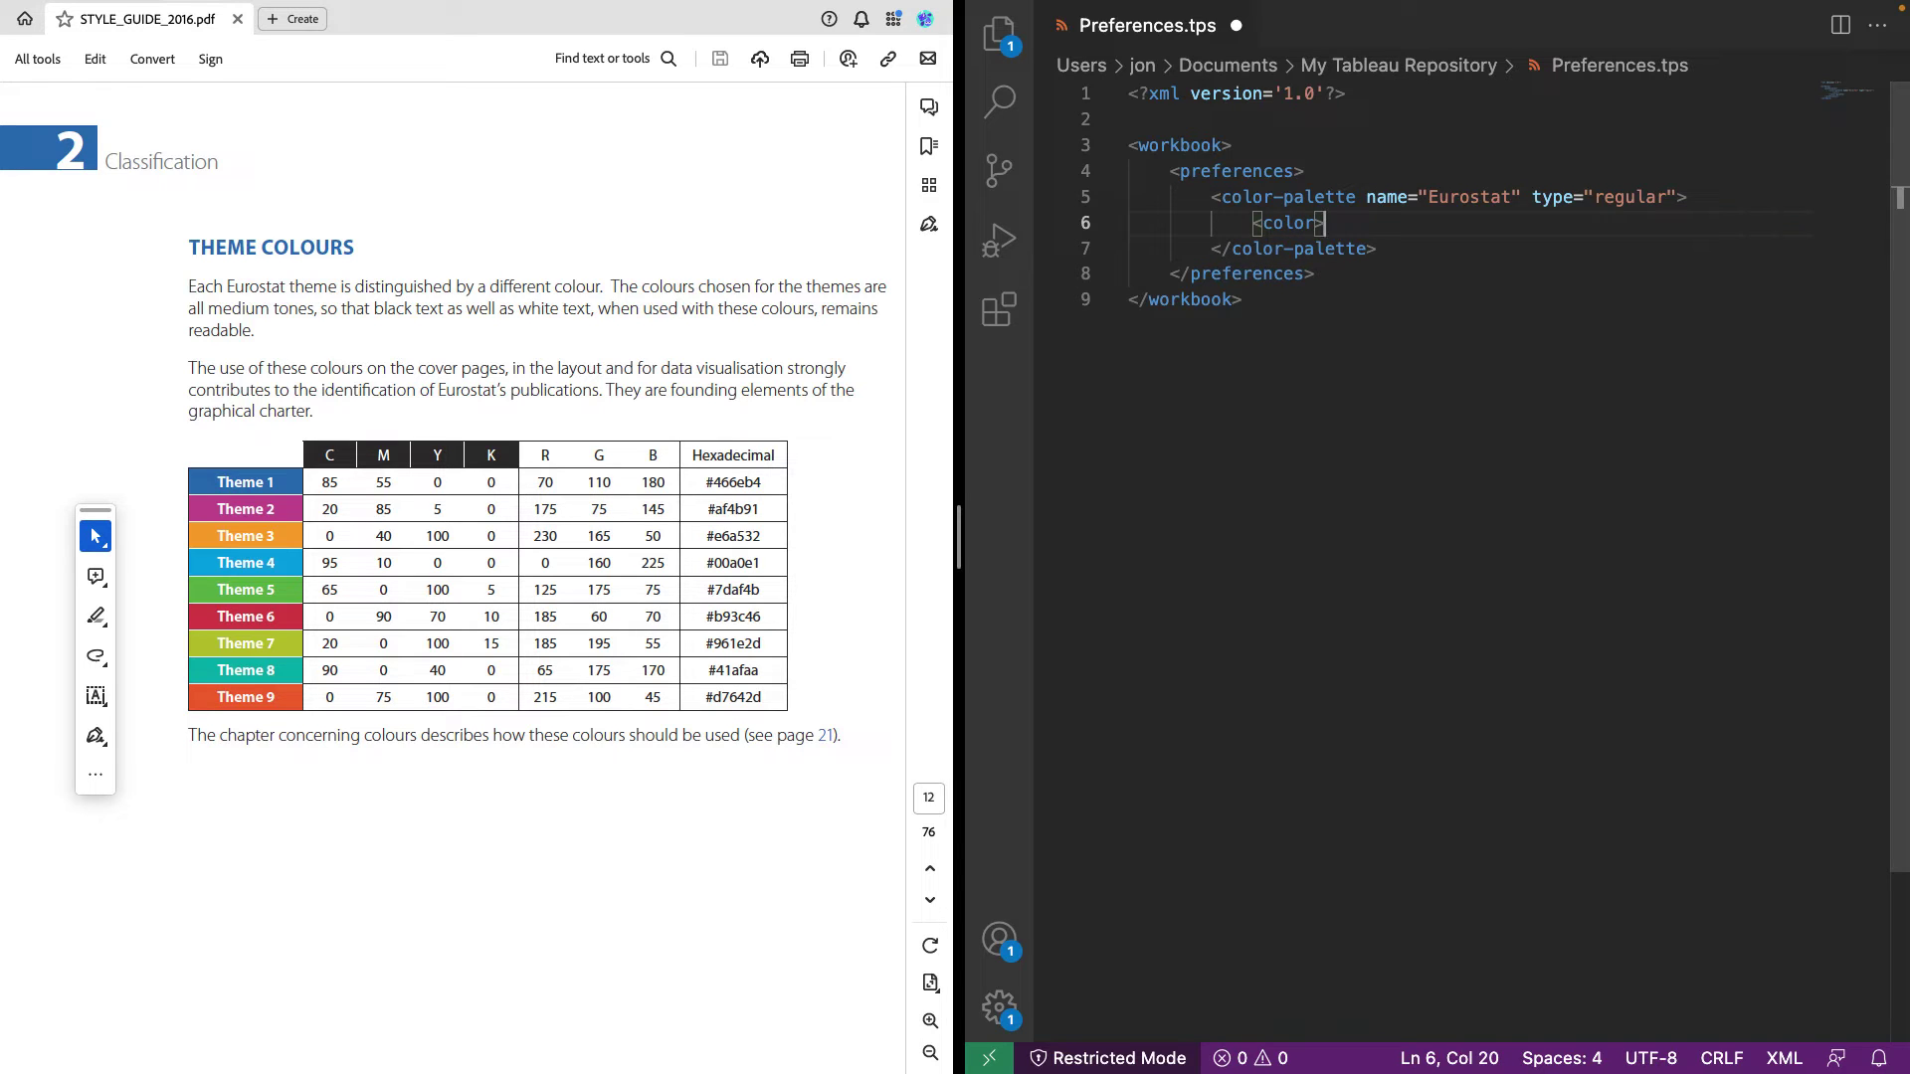
text(</color)
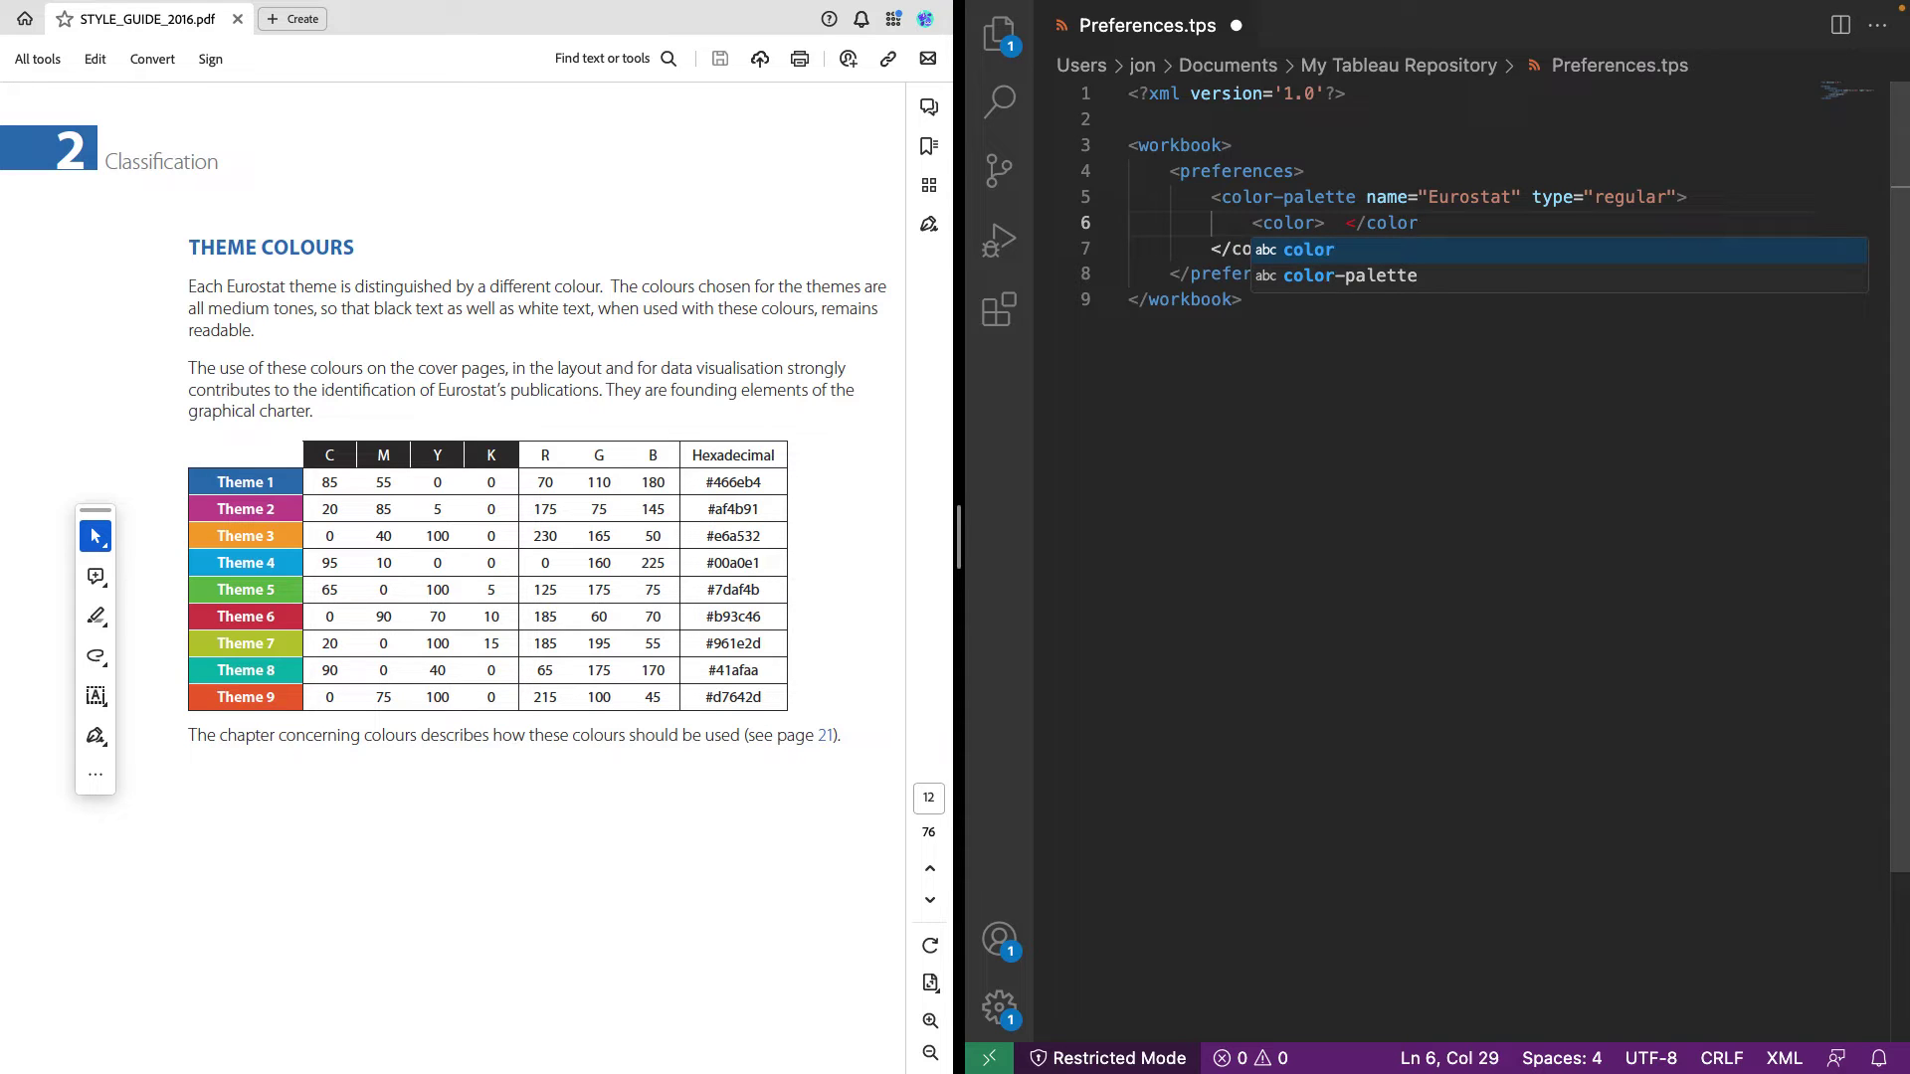
text(>)
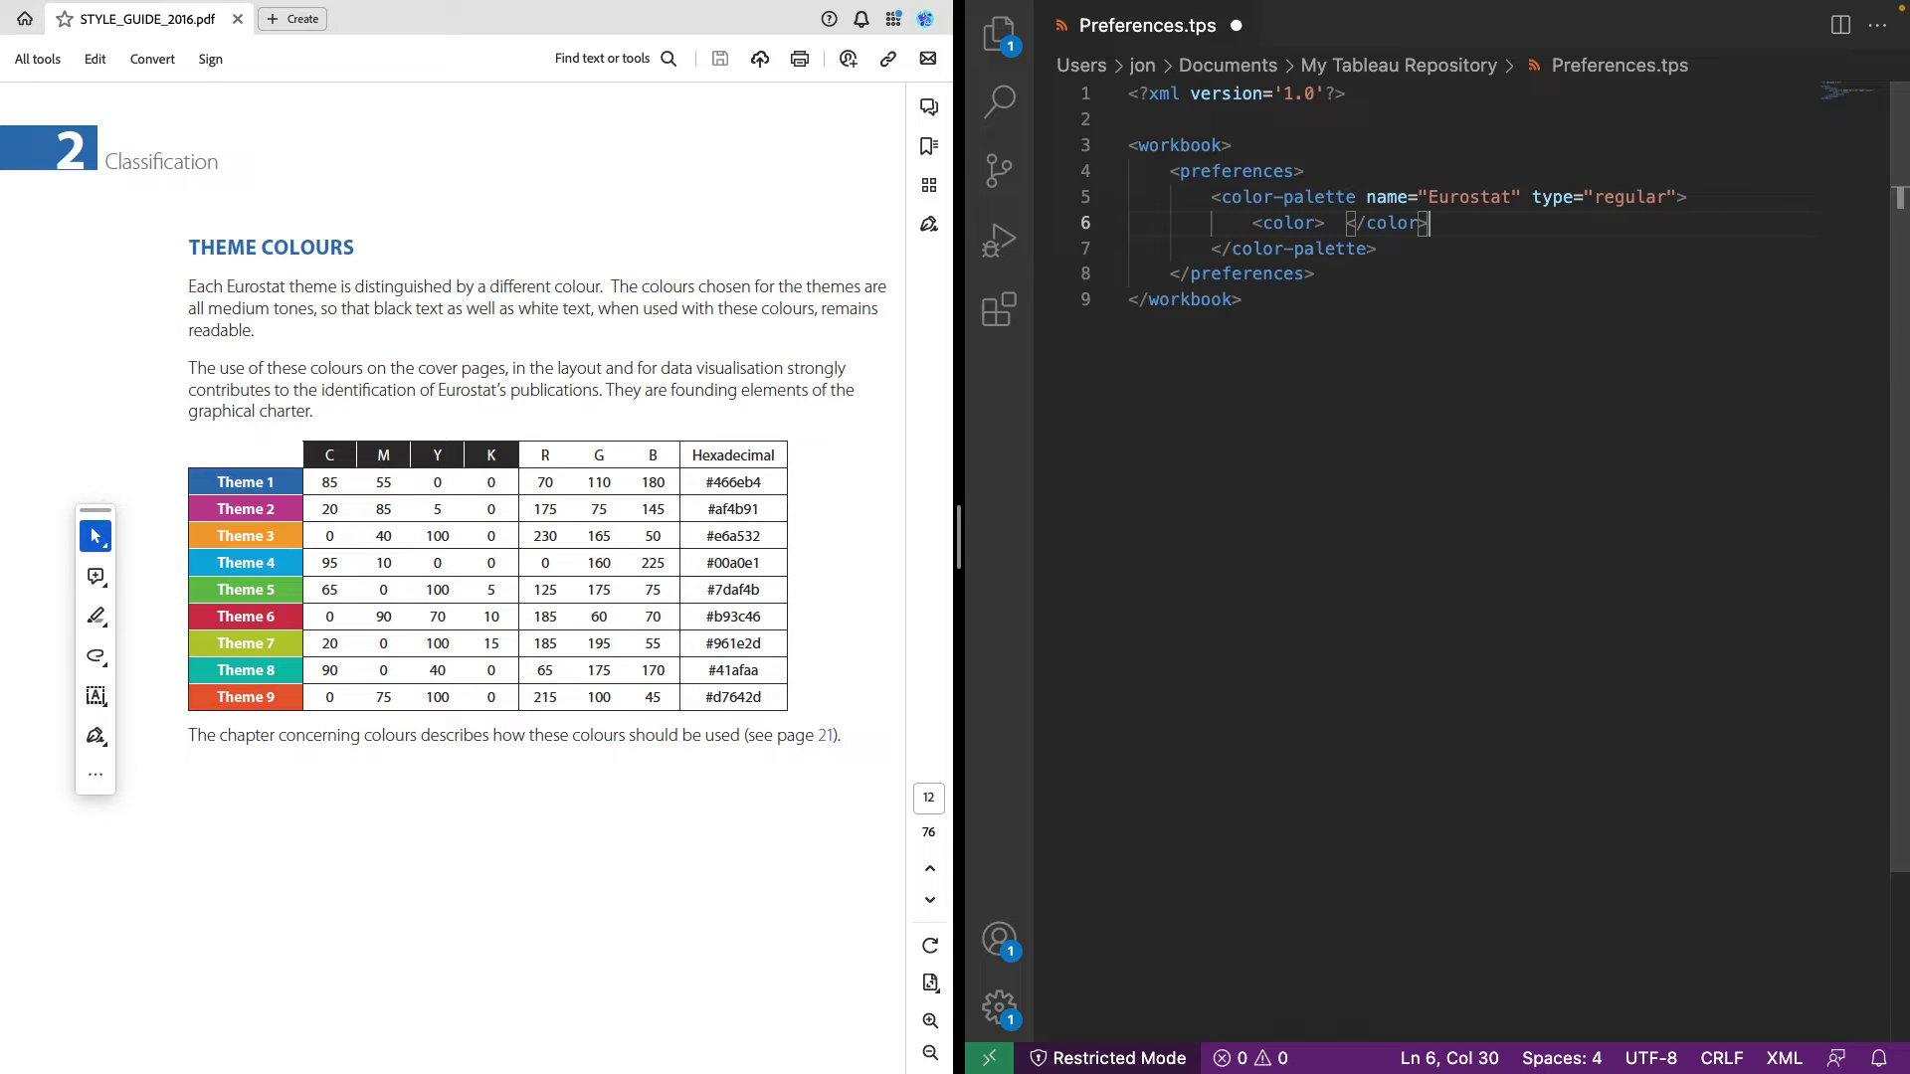
Copy the Theme 1 hexadecimal code #466eb4 from the style guide into the color element
drag(761, 482, 704, 483)
key(super+c)
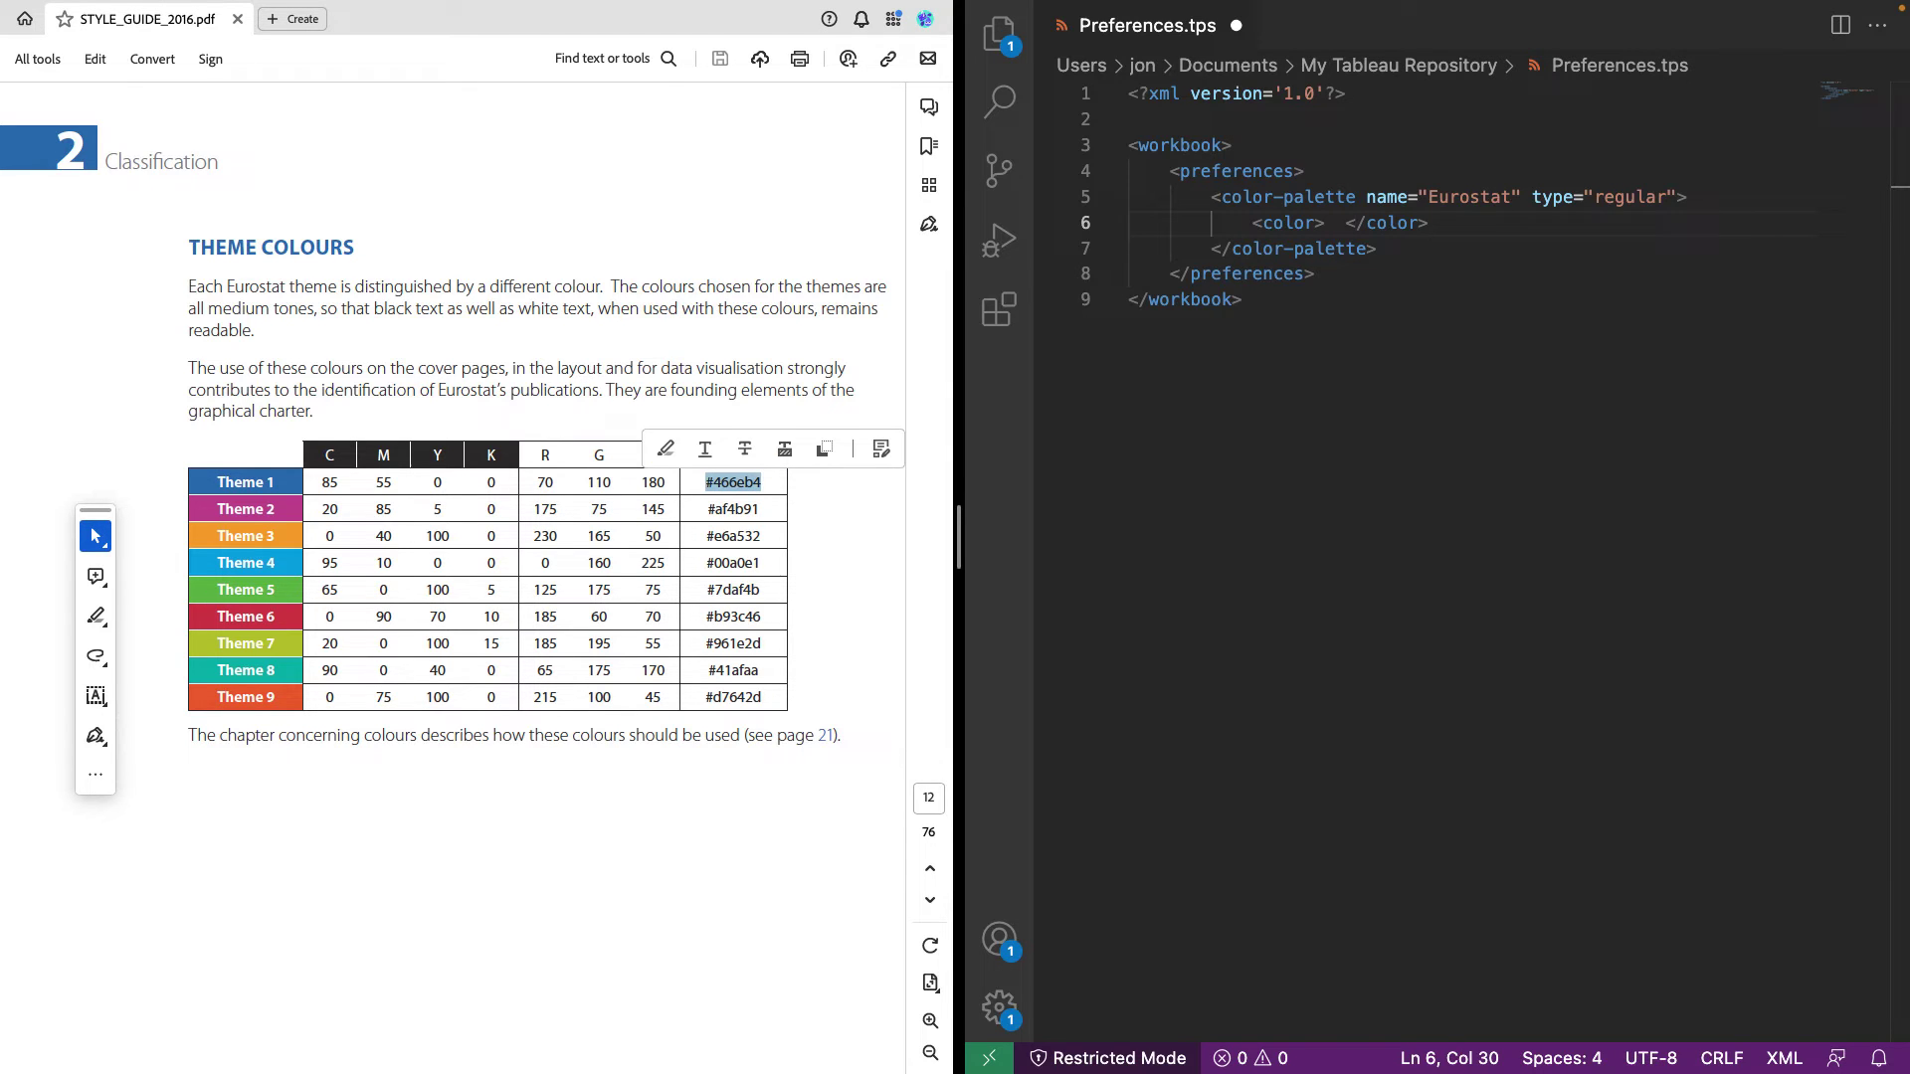
click(1324, 223)
key(Right)
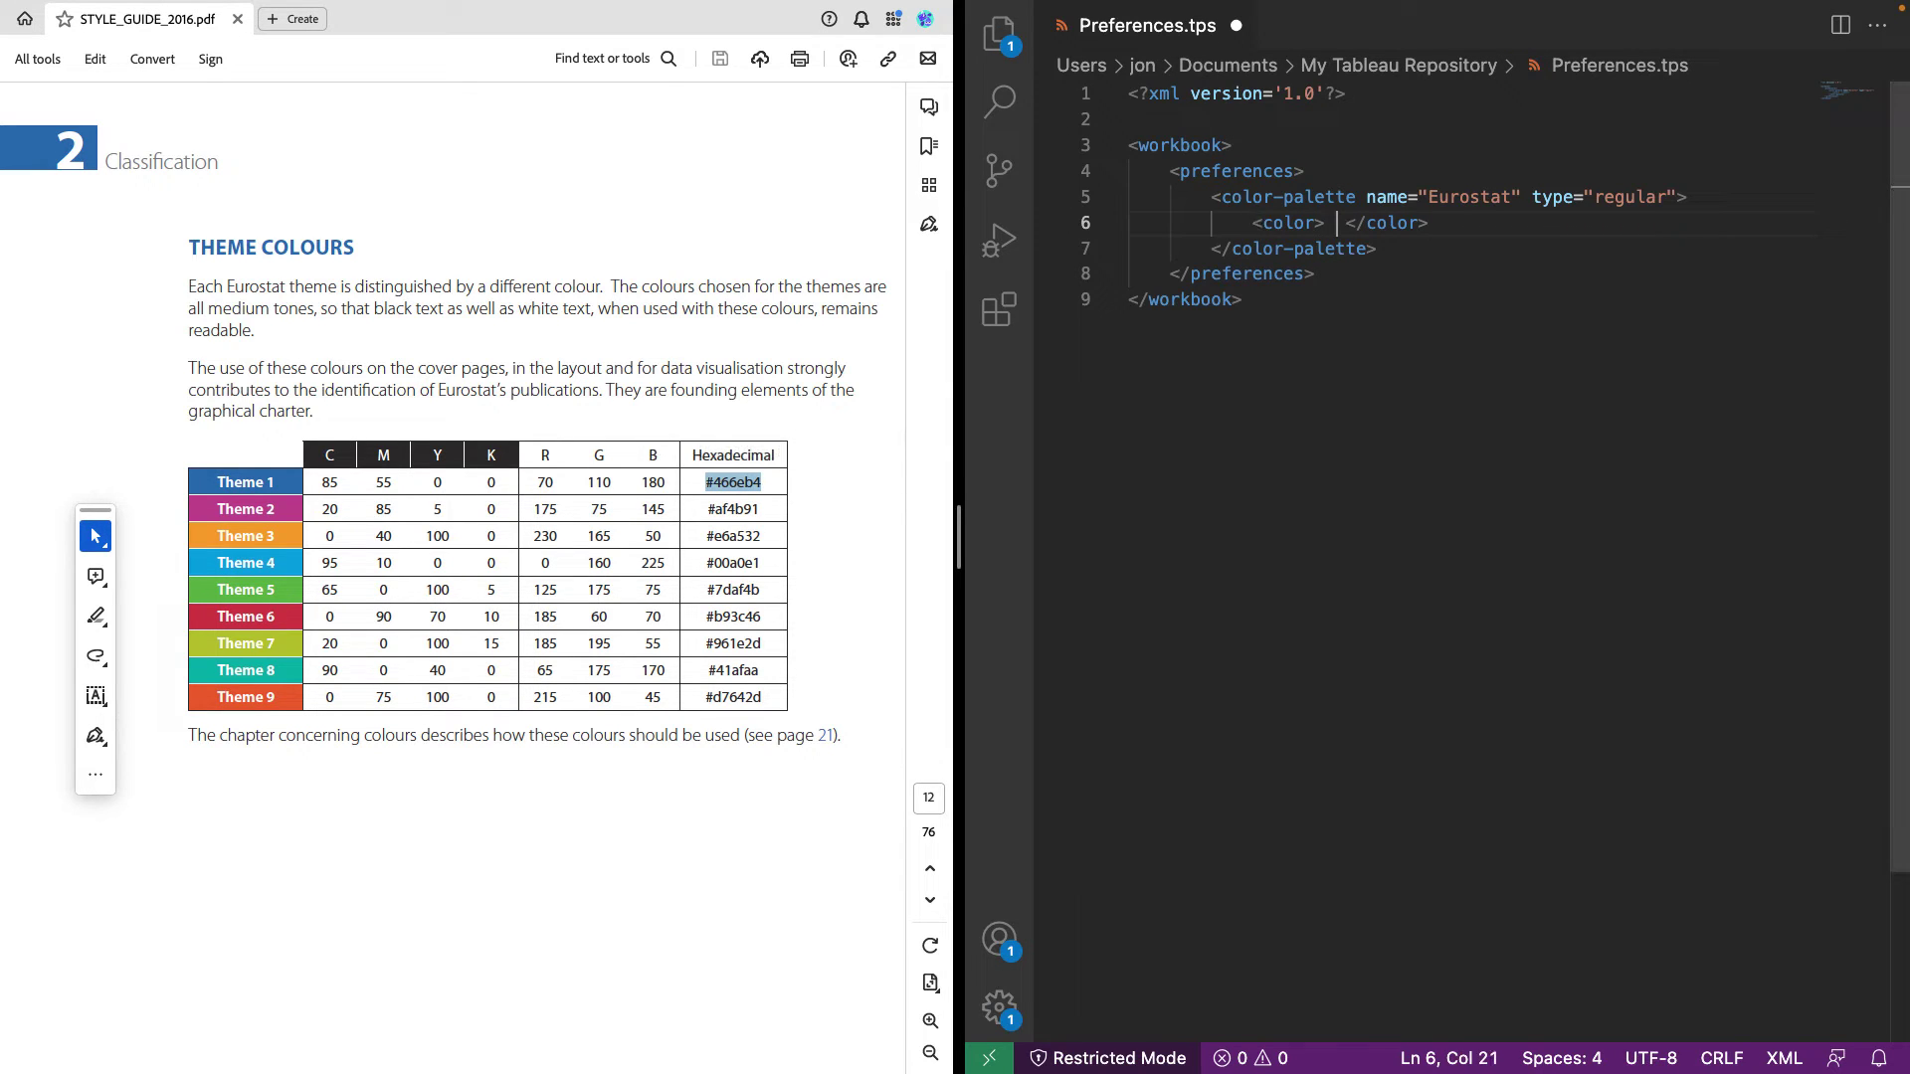
key(super+v)
Duplicate the #466eb4 color line below itself and realign the closing color-palette tag on its own line with its opening tag
drag(1500, 222, 1128, 223)
key(ctrl+c)
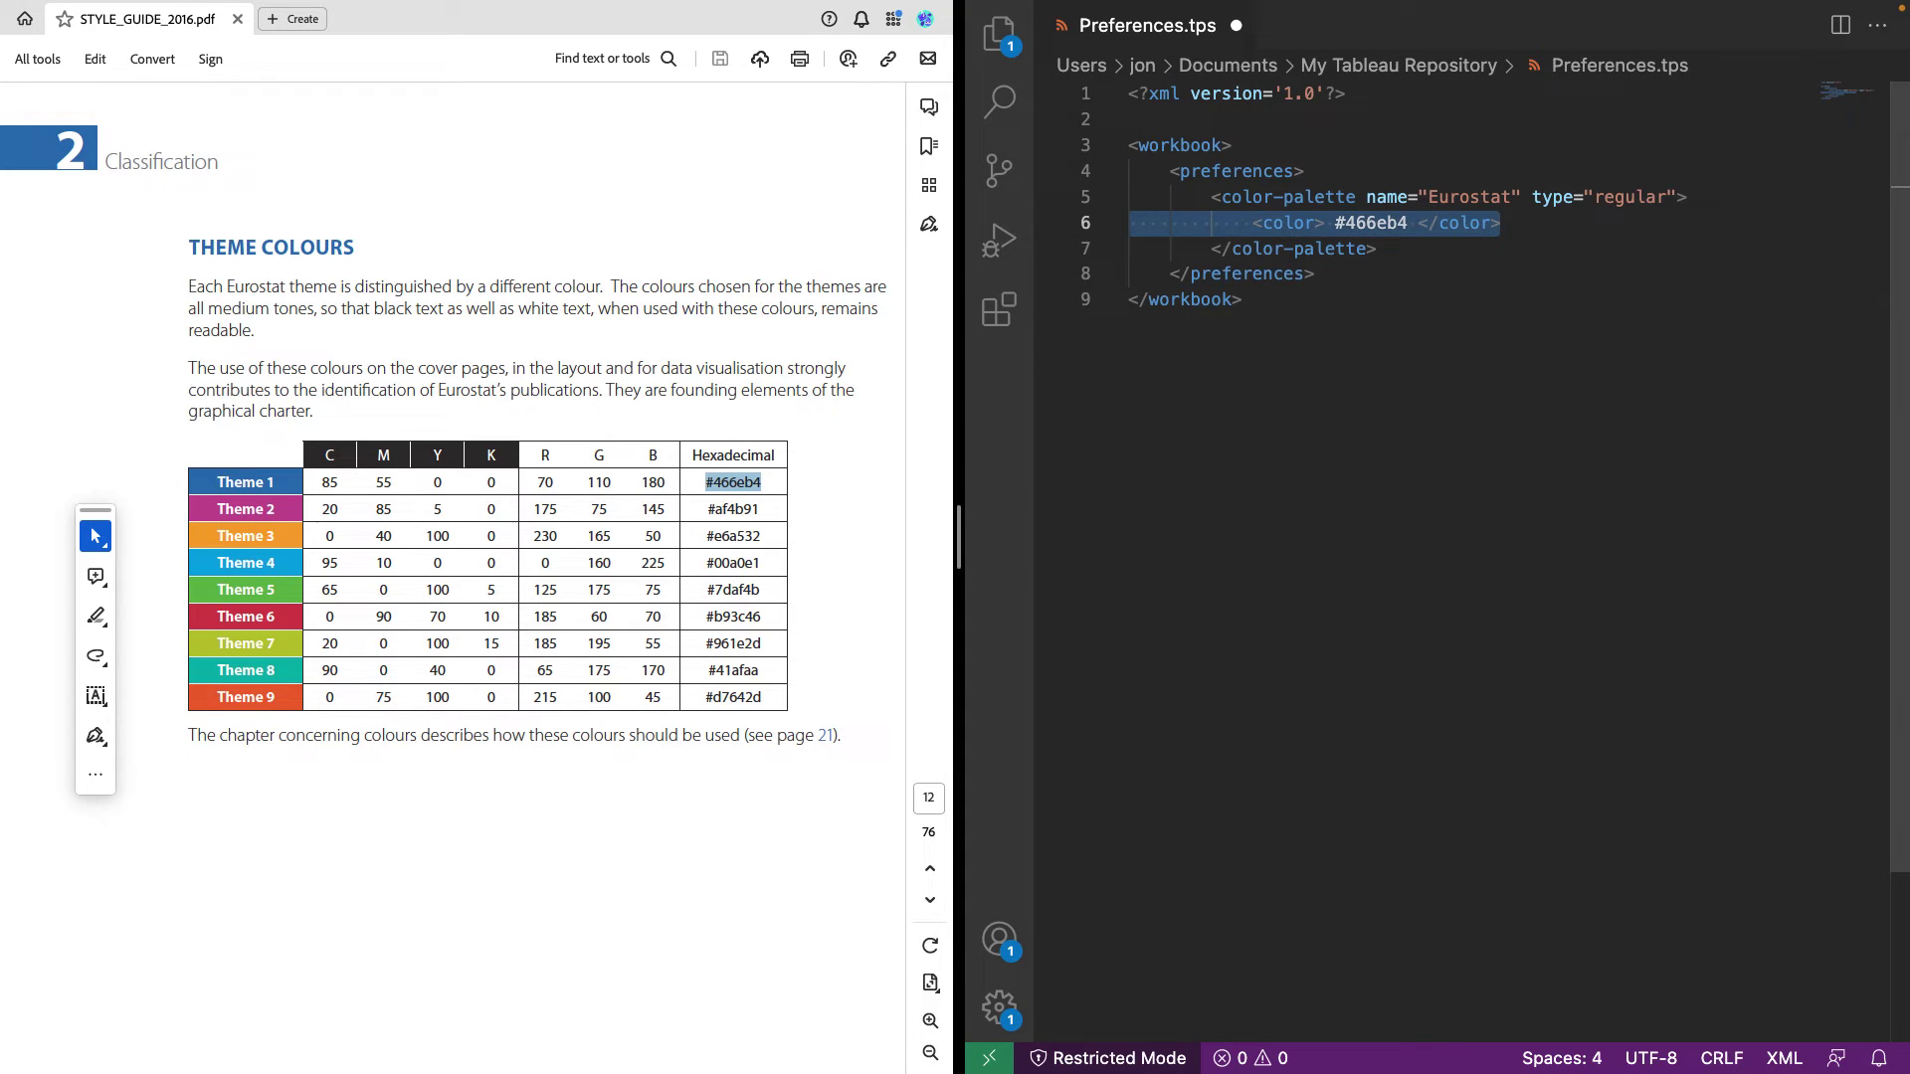
key(Down)
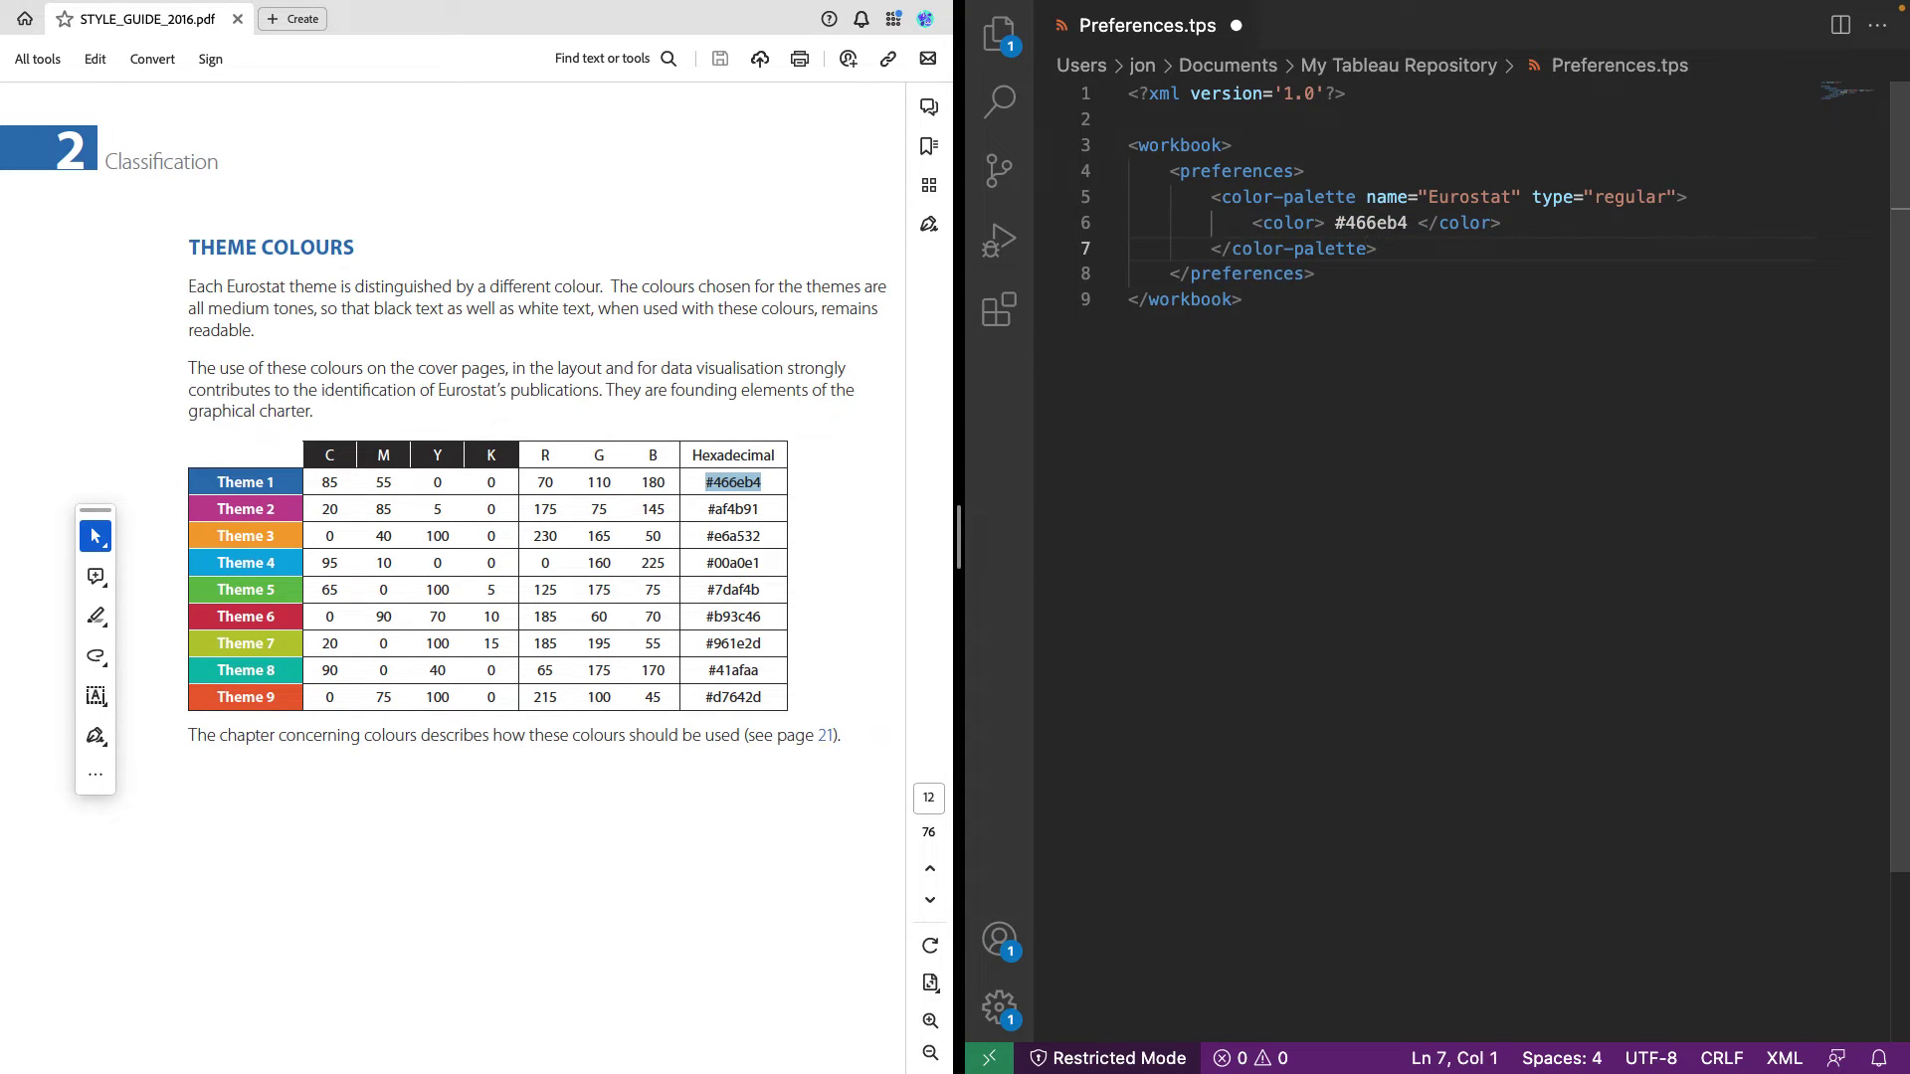
key(ctrl+v)
key(Return)
key(Left)
key(Left)
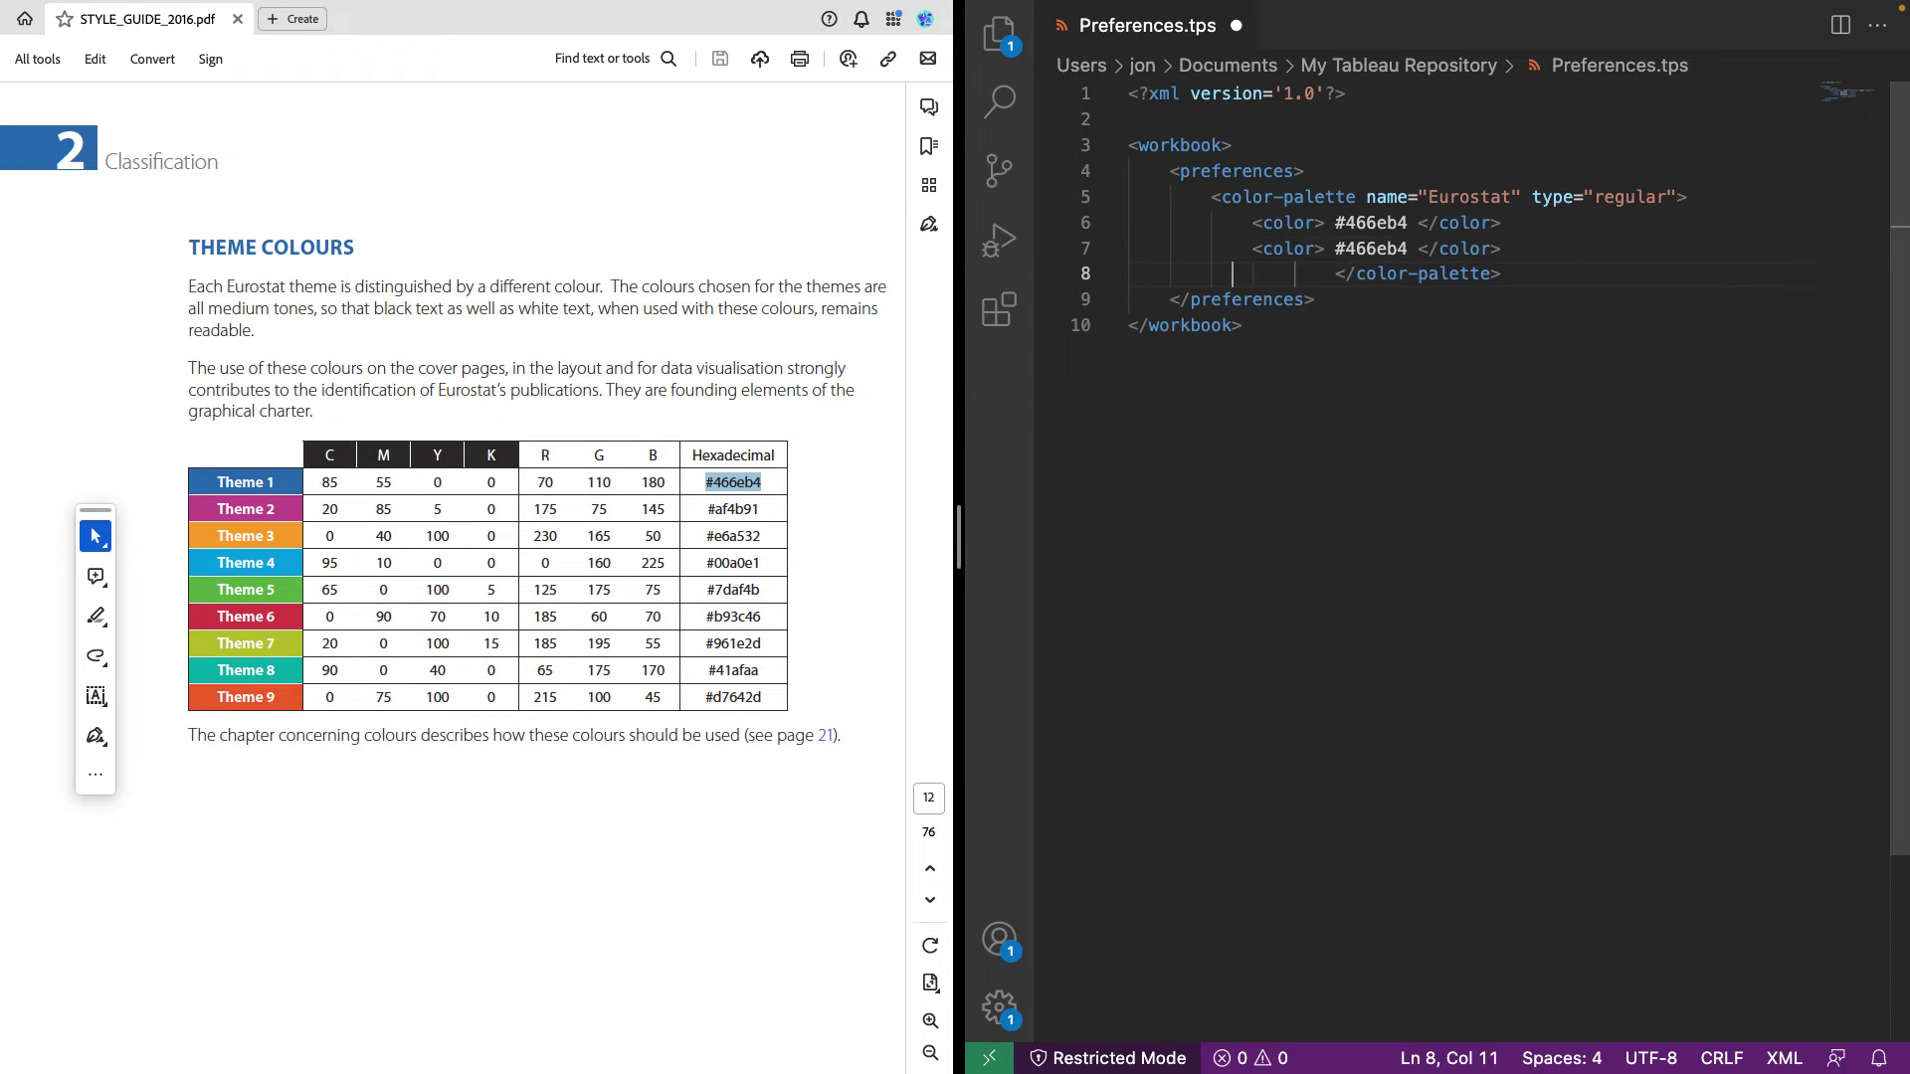
key(Left)
key(Left)
key(alt+shift+Right)
key(shift+Left)
key(shift+Left)
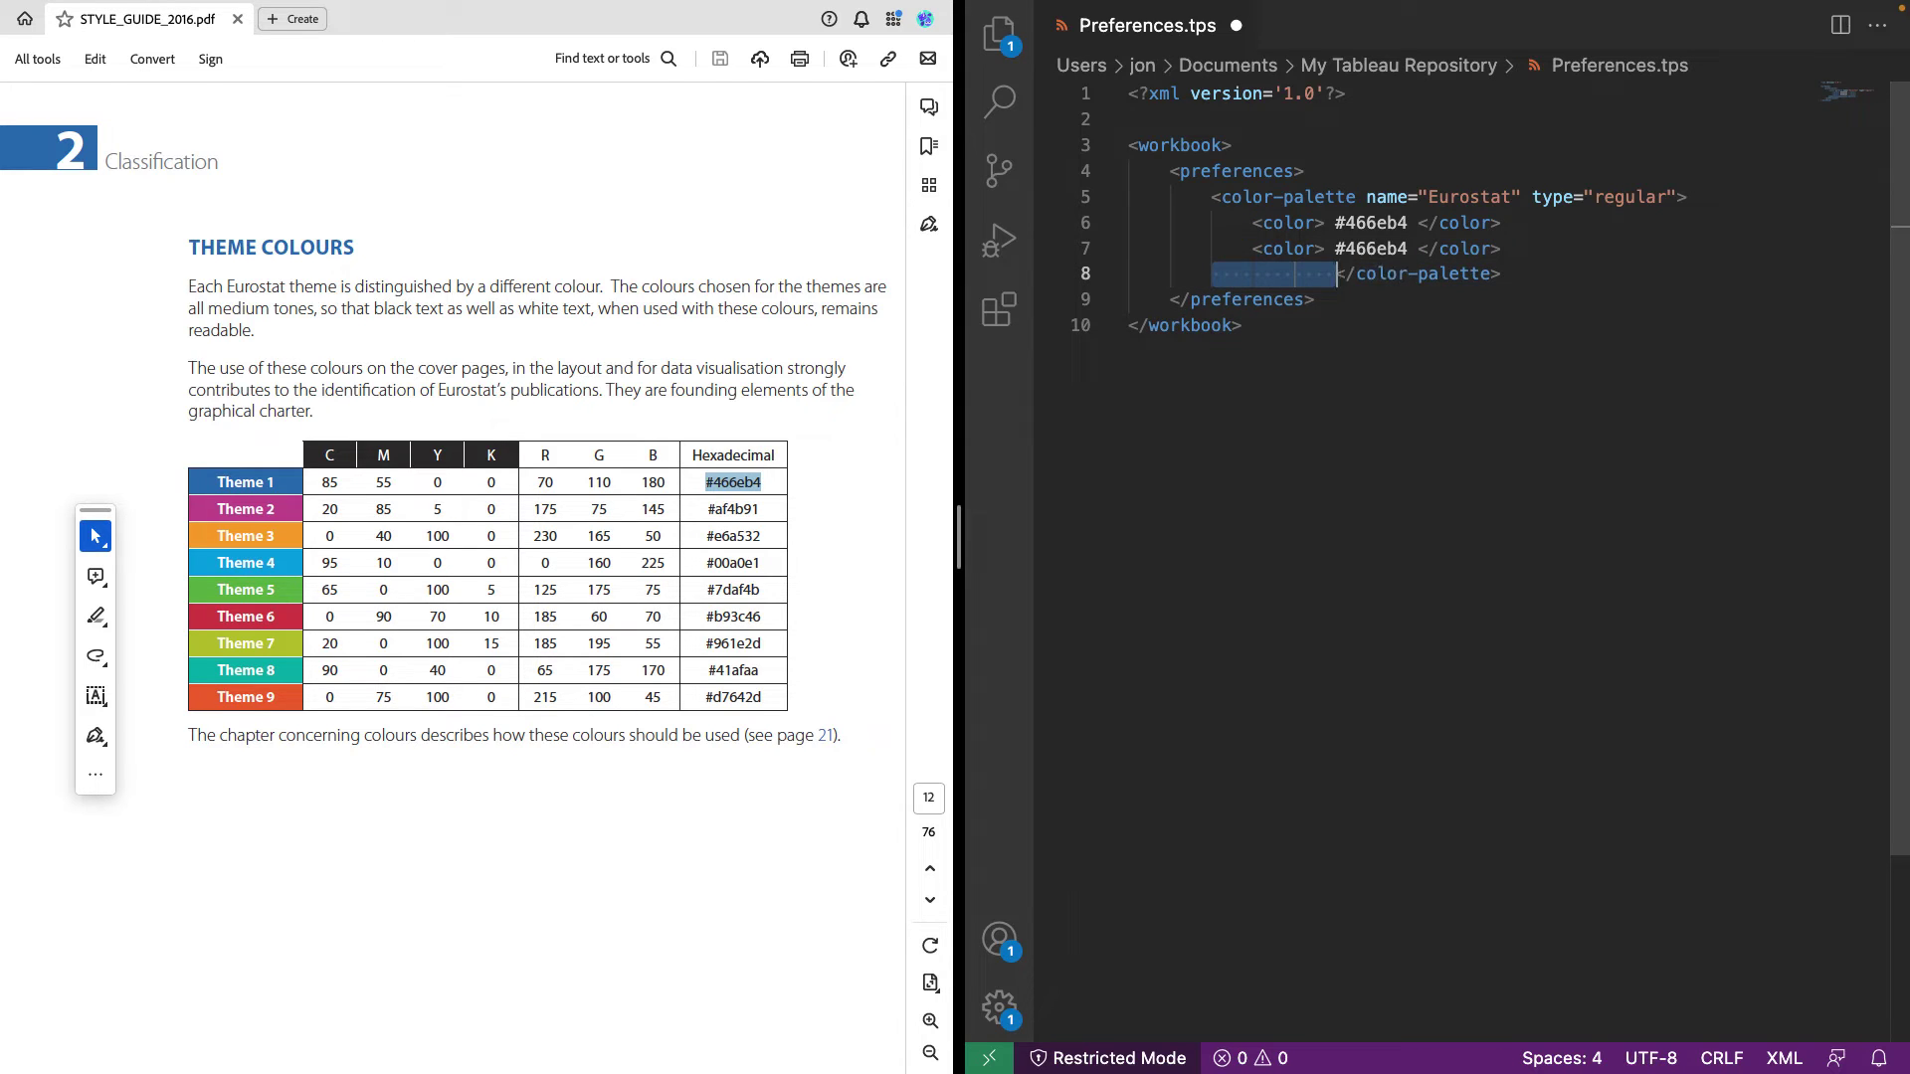
key(BackSpace)
Paste eight more copies of the #466eb4 color line, each on its own line, above the closing color-palette tag
key(Up)
key(End)
key(Return)
key(Home)
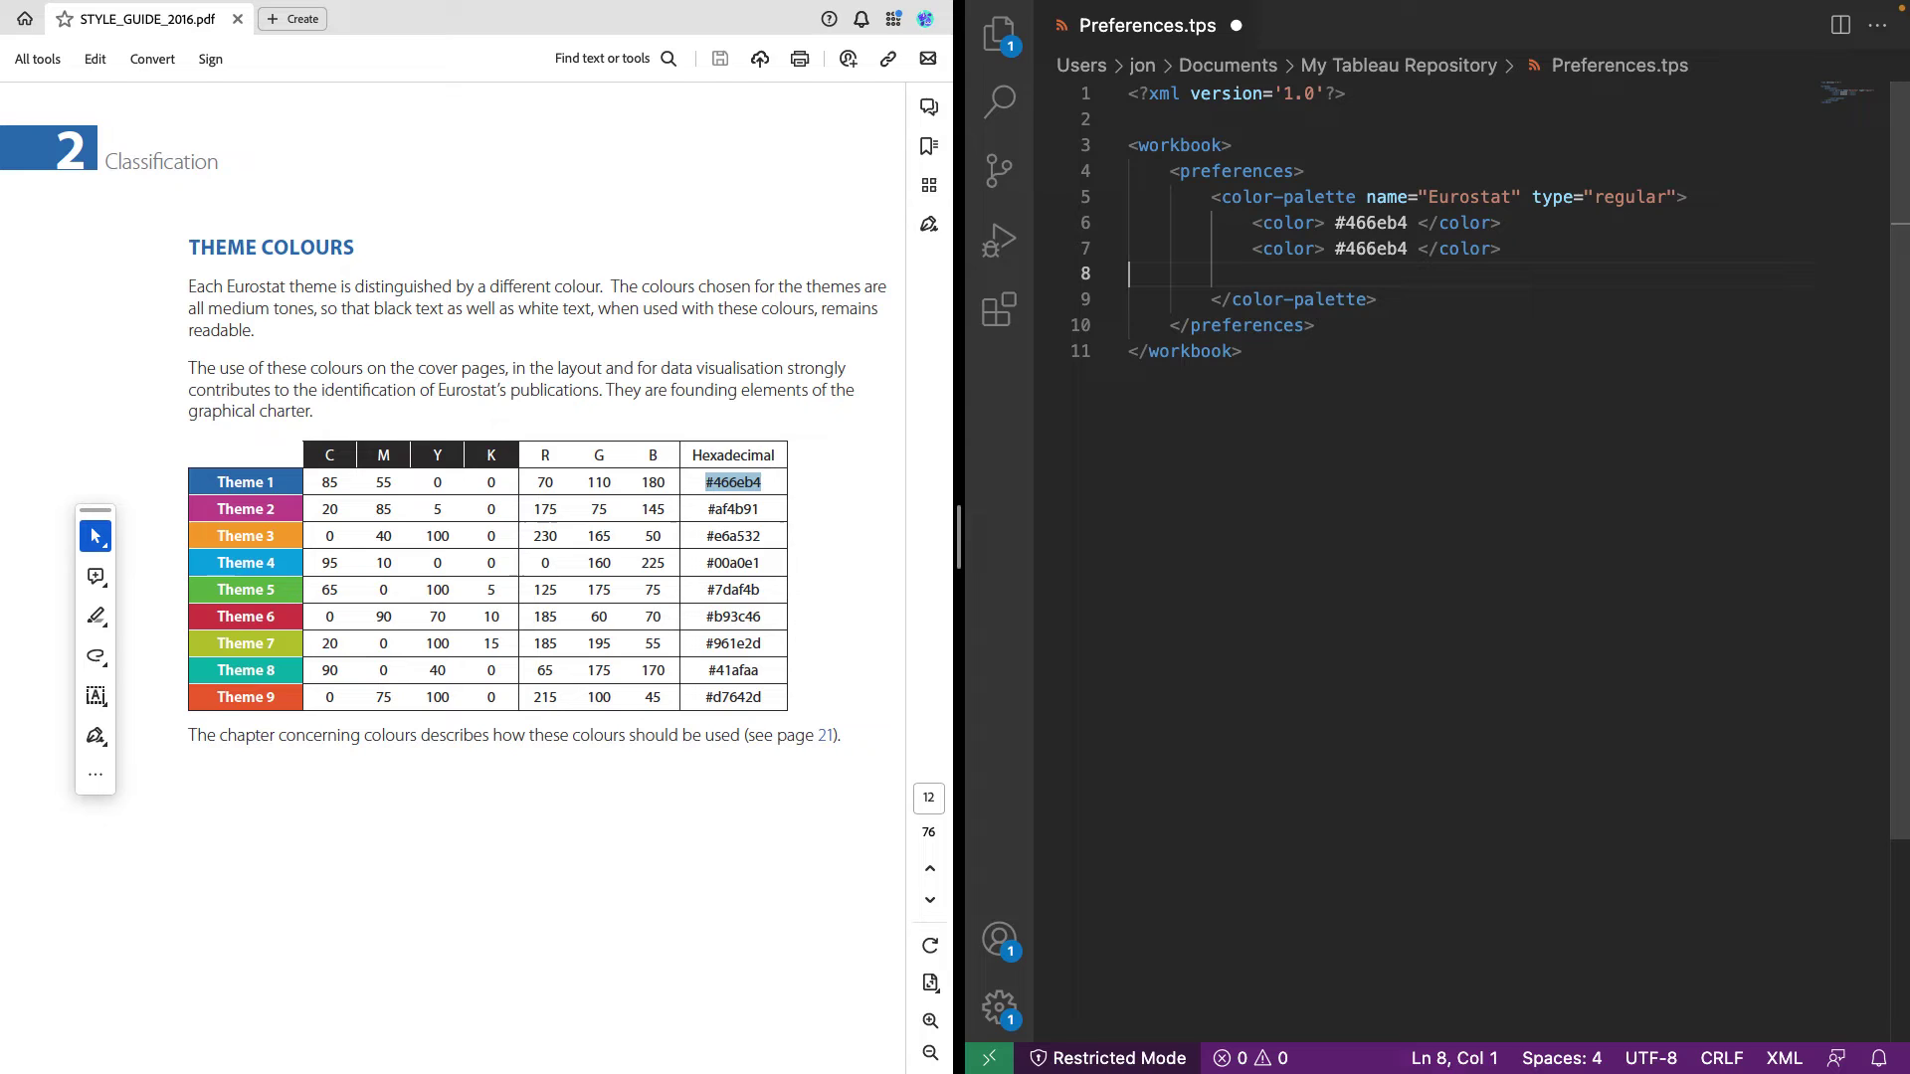
text(<color> #466eb4 </color>)
key(Return)
key(Home)
text(<color> #466eb4 </color>)
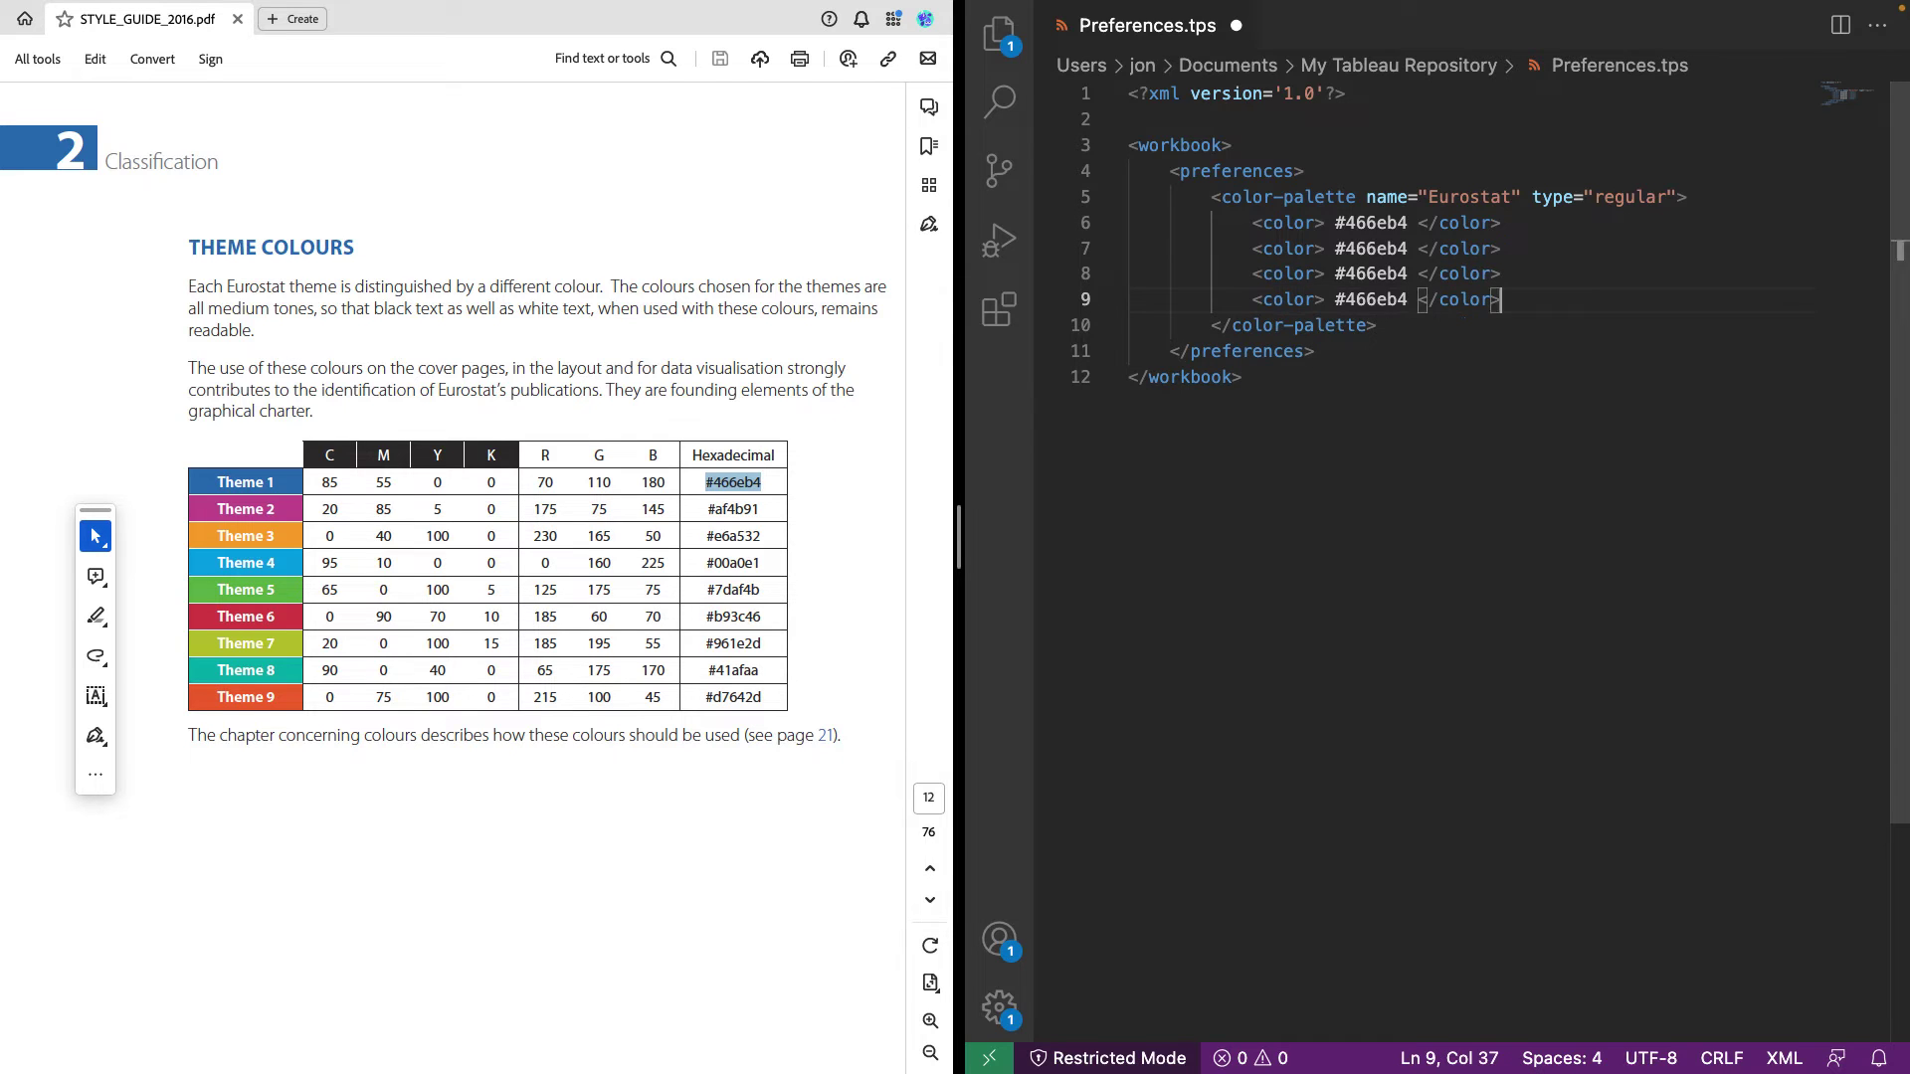
key(Return)
key(Home)
text(<color> #466eb4 </color>)
key(Return)
key(Home)
text(<color> #466eb4 </color>)
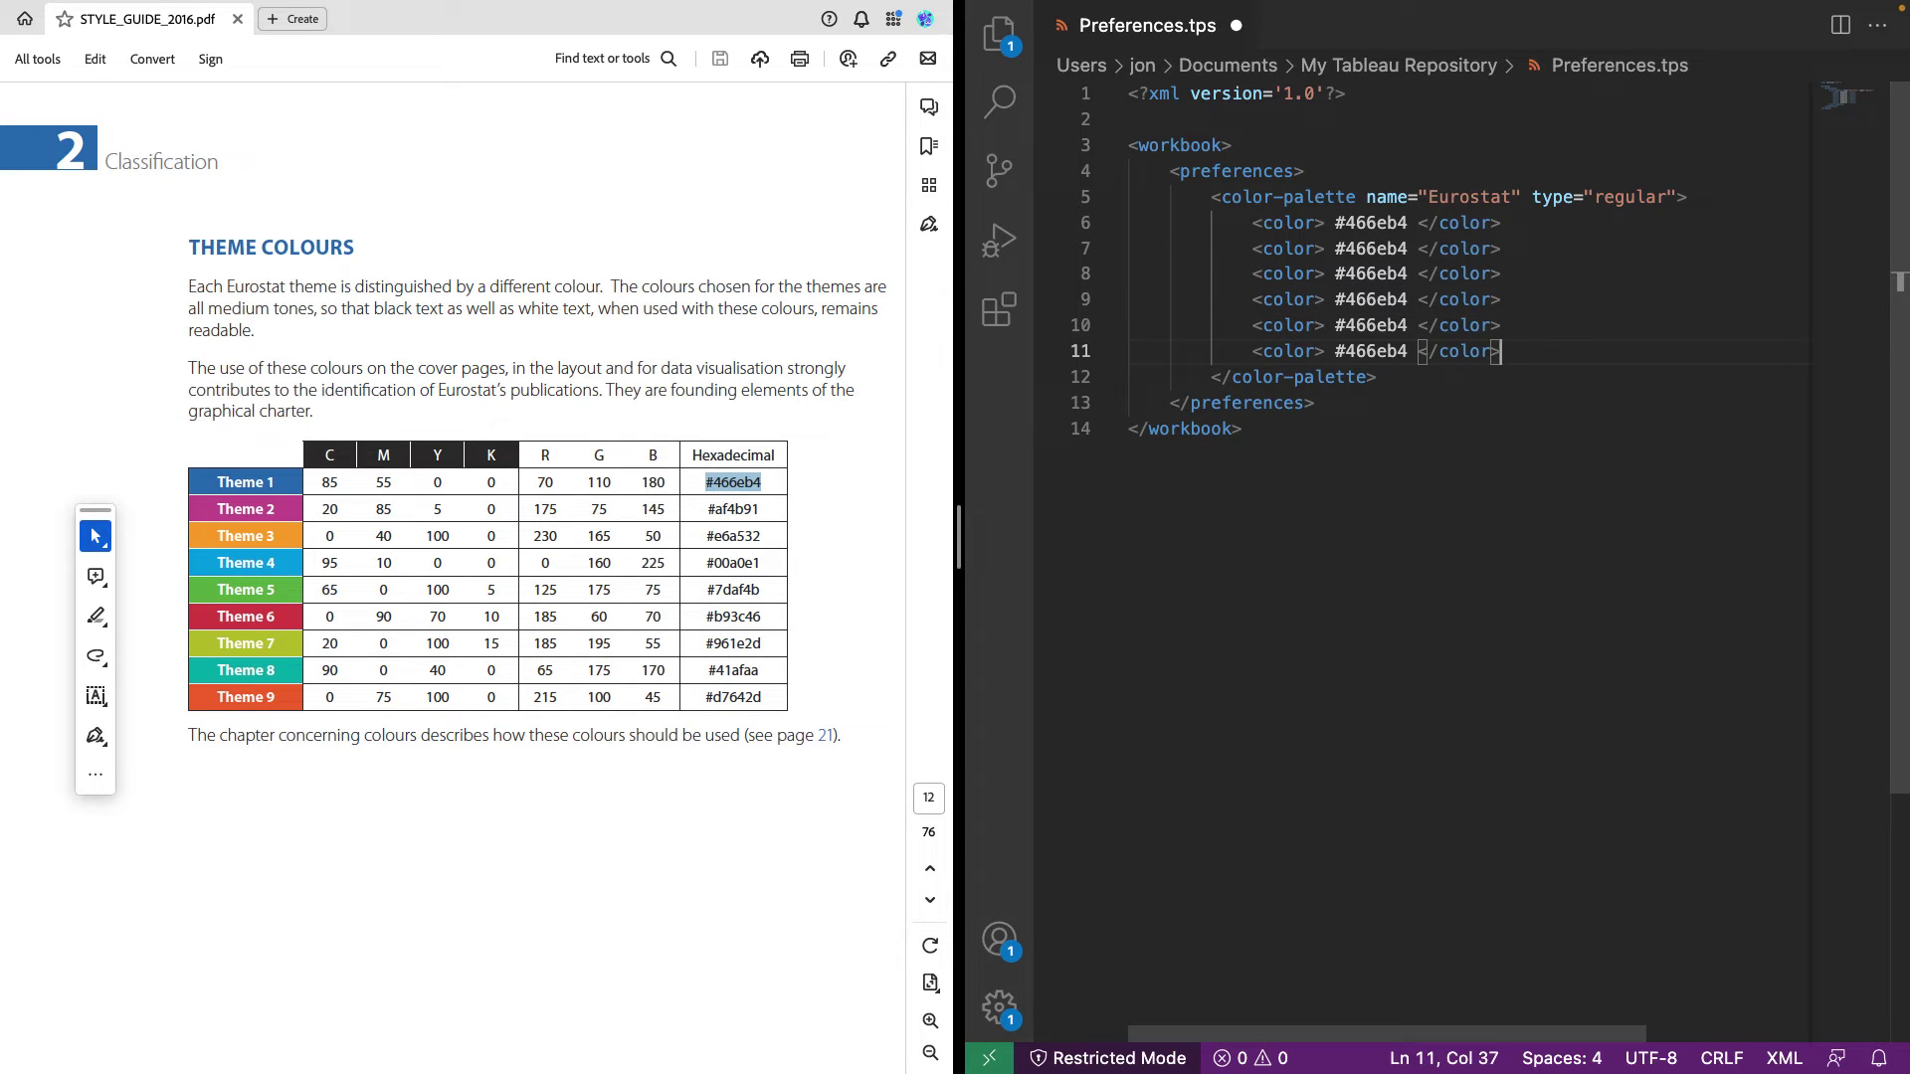
key(Return)
key(Home)
text(<color> #466eb4 </color>)
key(Return)
key(Home)
text(<color> #466eb4 </color>)
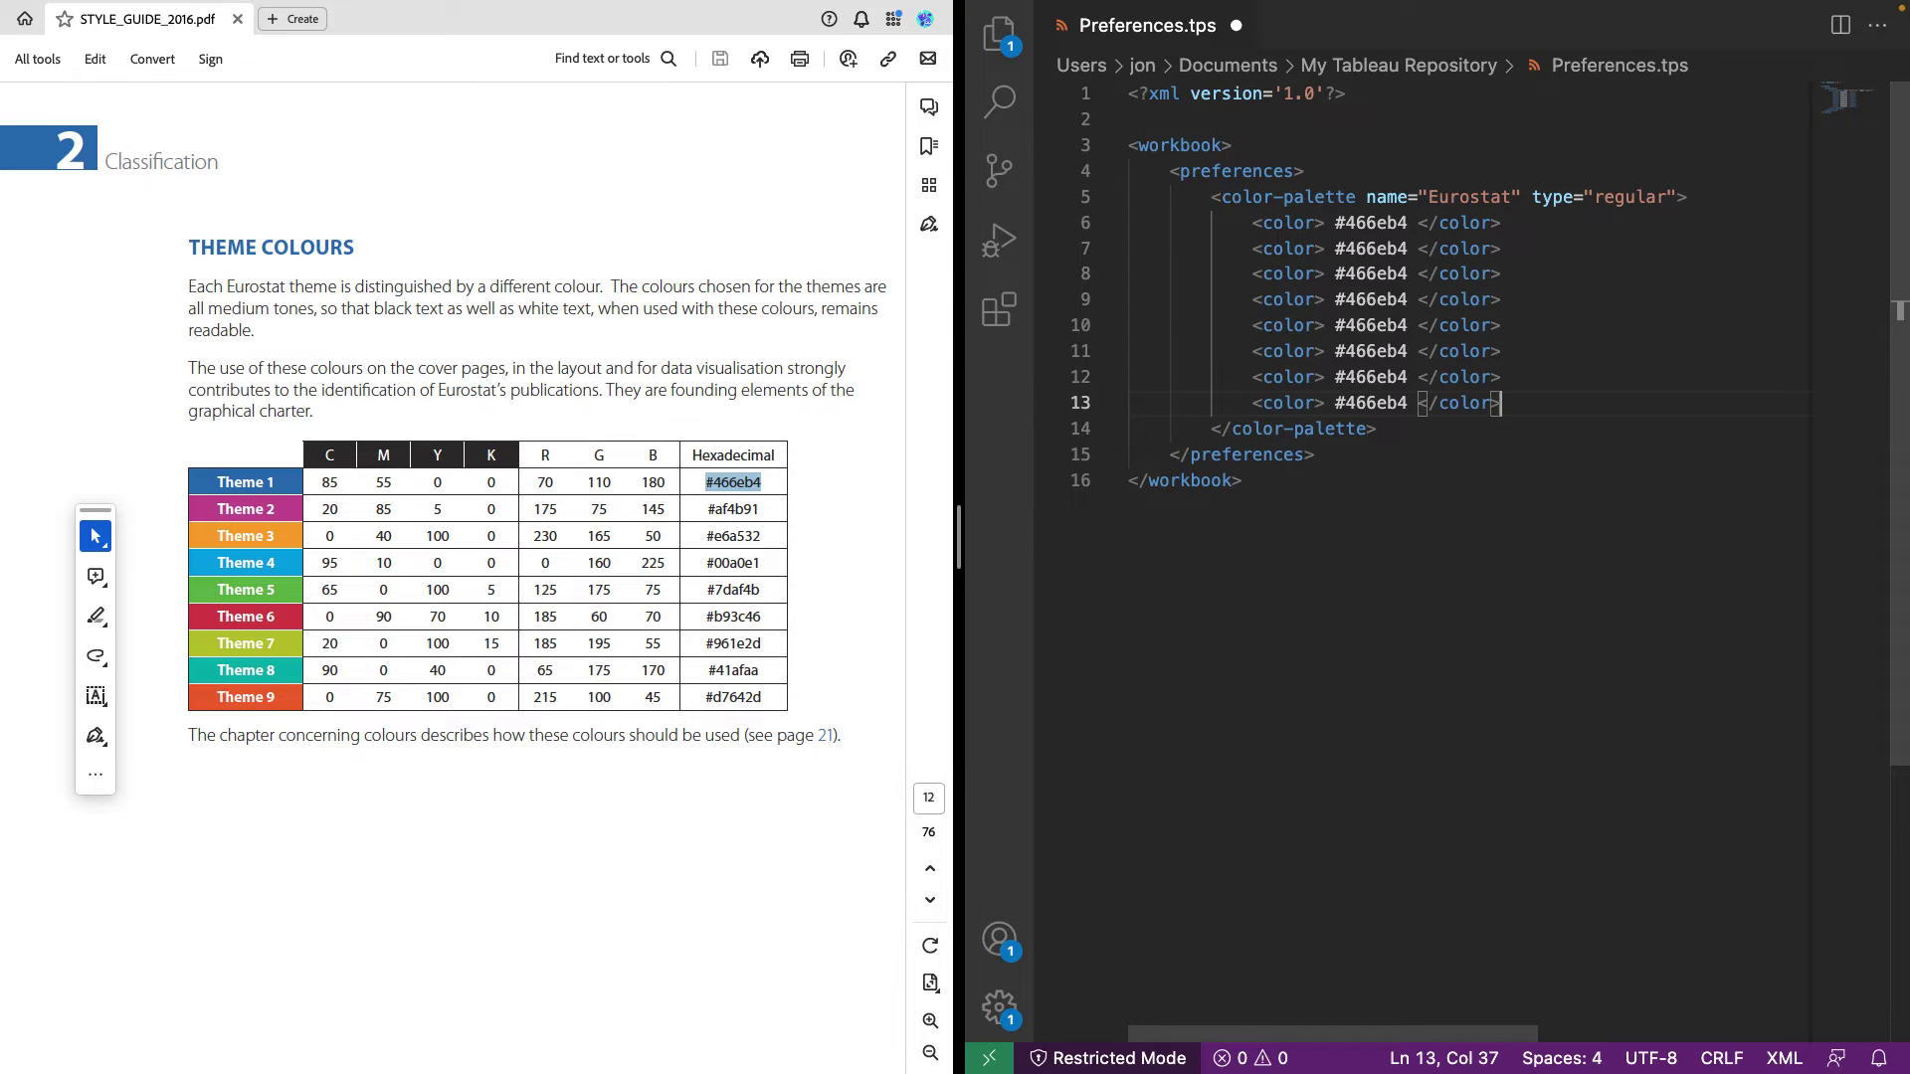
key(Return)
key(Home)
text(<color> #466eb4 </color>)
key(Return)
key(Home)
text(<color> #466eb4 </color>)
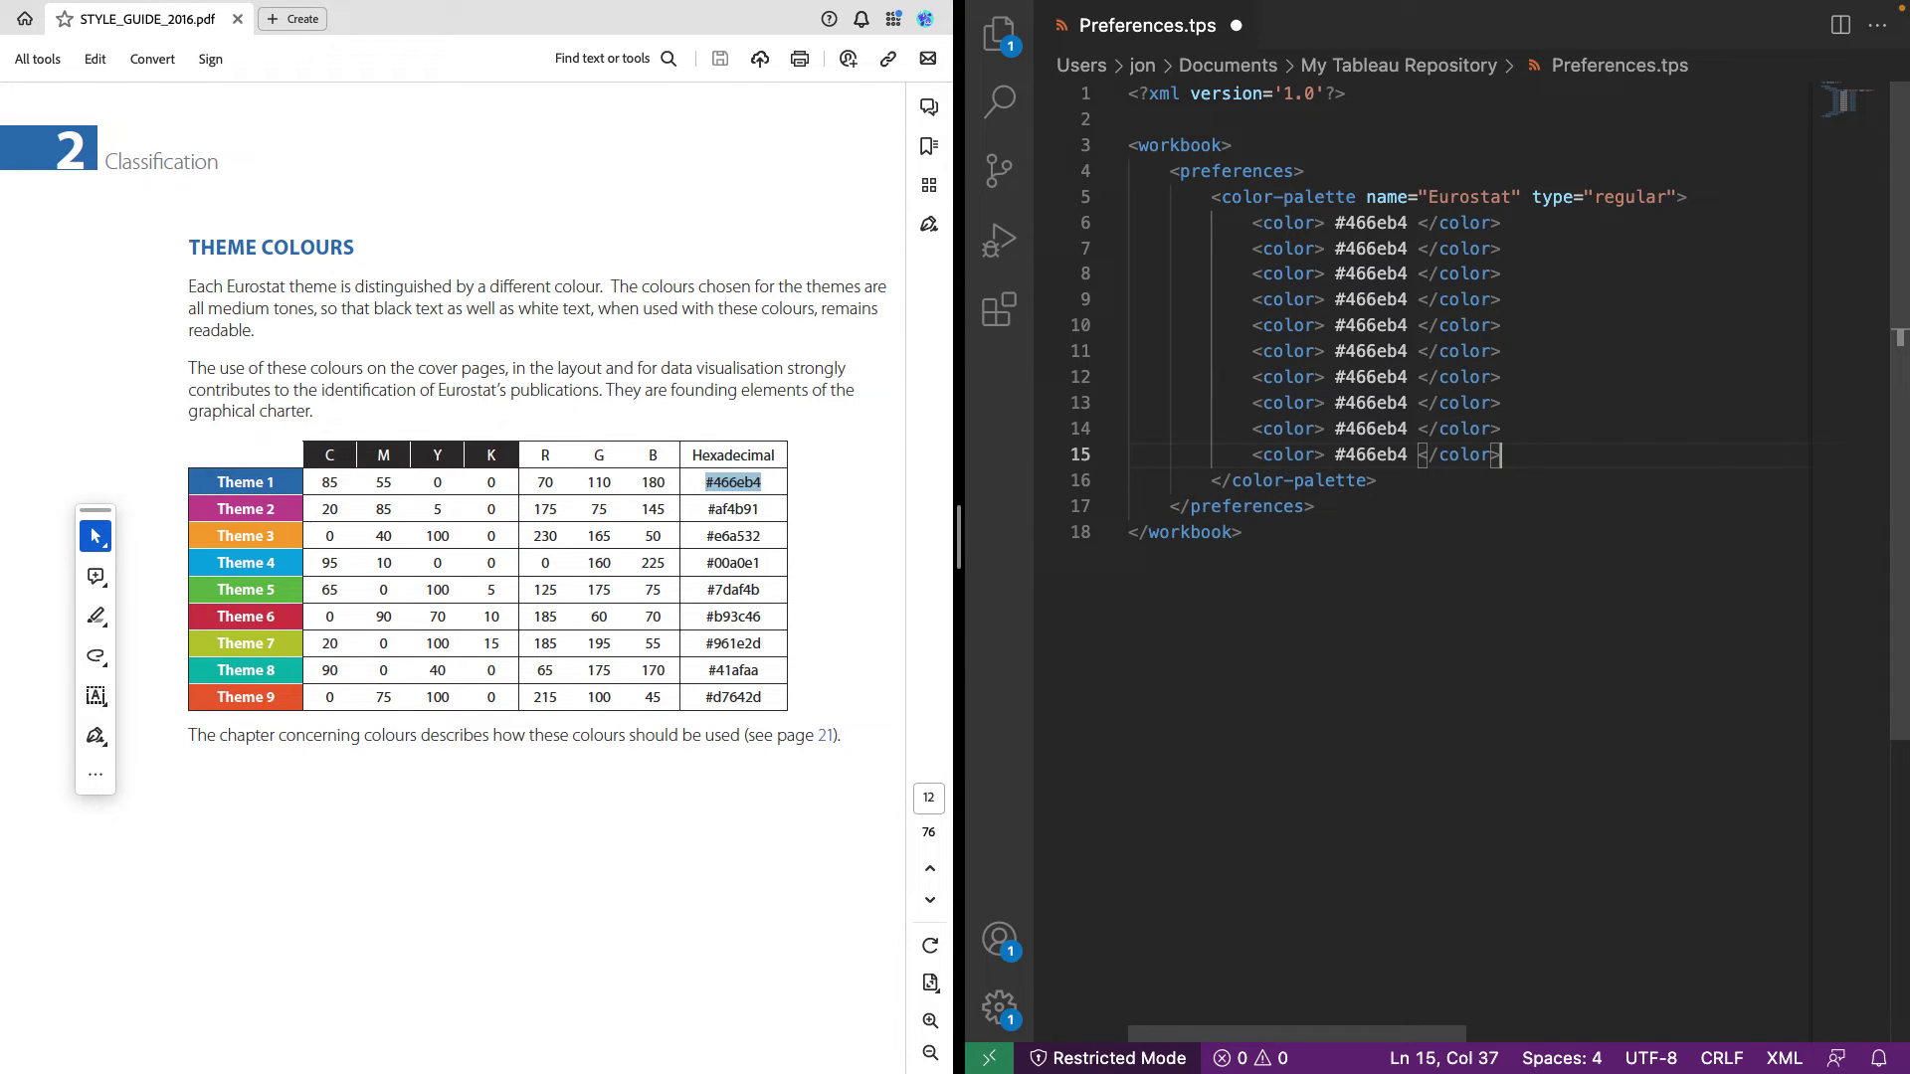
Replace the second color line's value with the Theme 2 code #af4b91 from the style guide, keeping a single hash sign
drag(761, 508, 707, 508)
key(ctrl+c)
double_click(1374, 249)
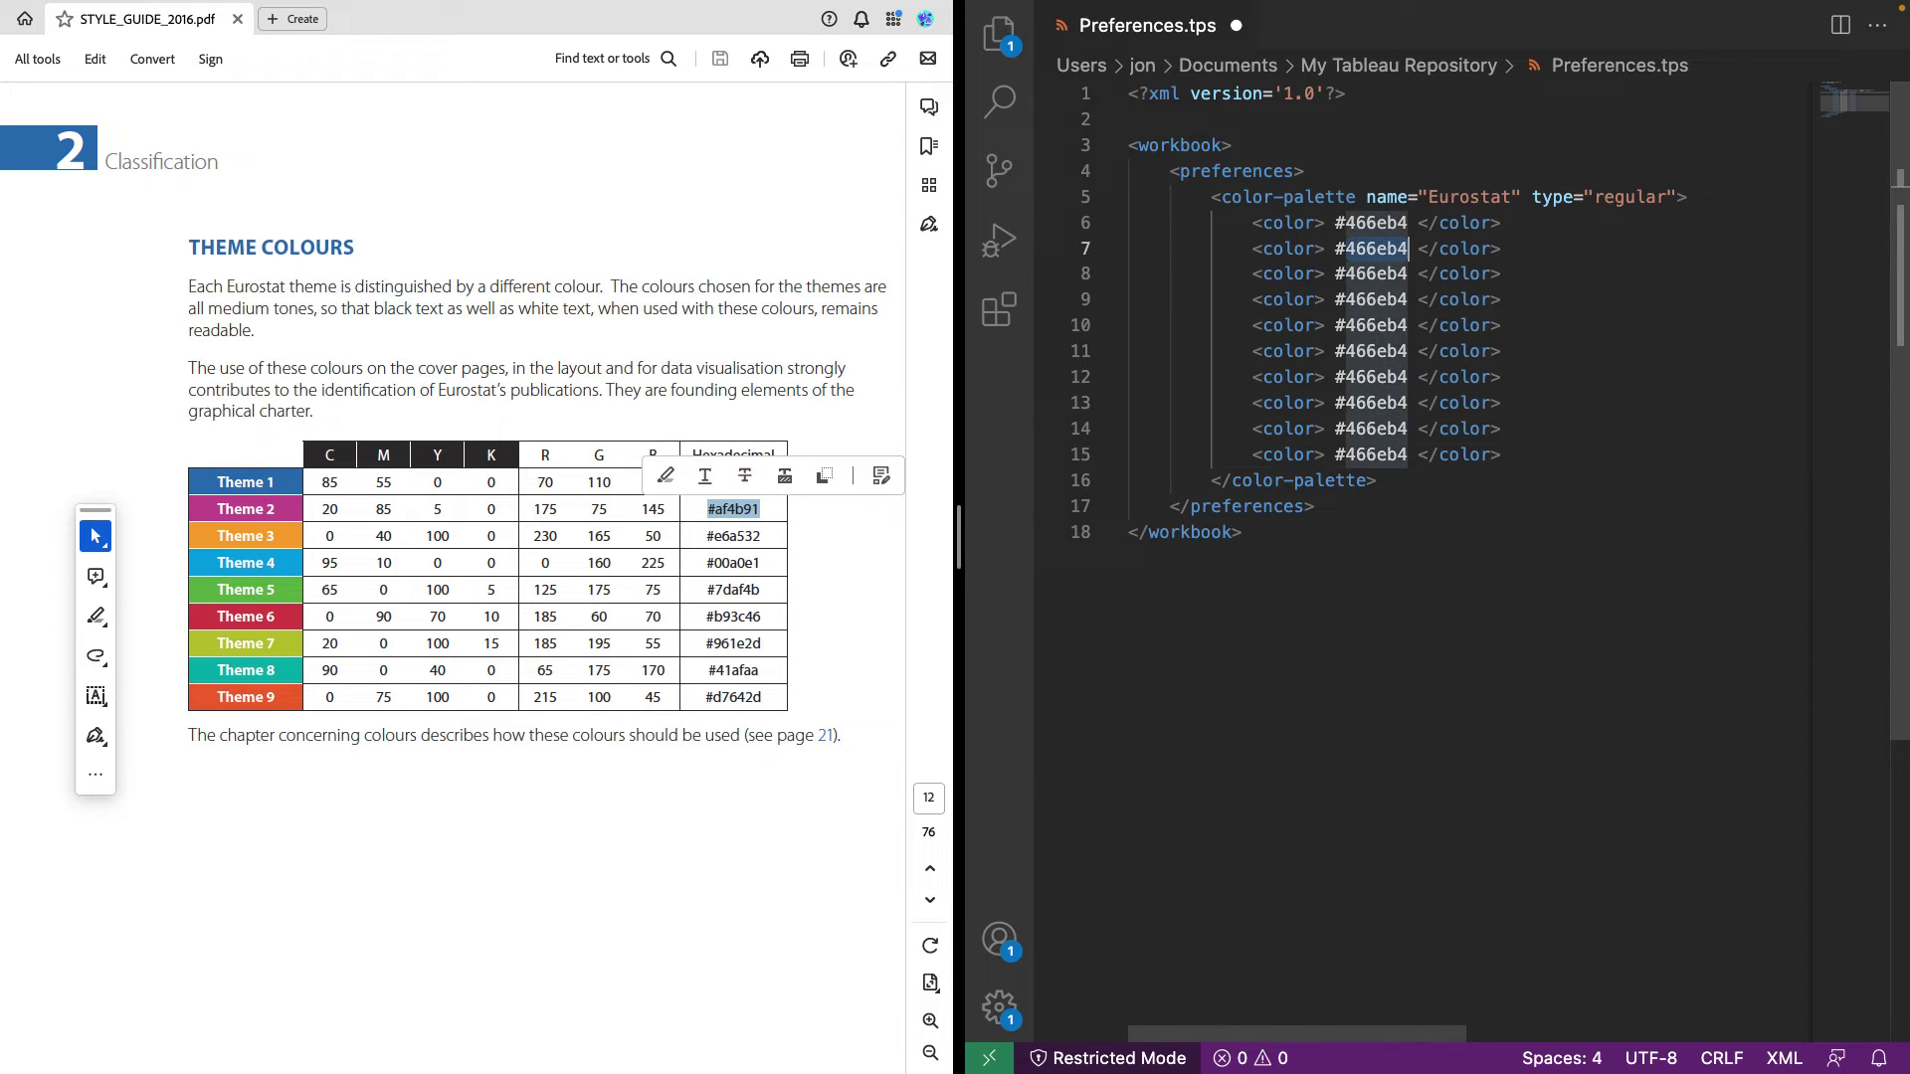
key(ctrl+v)
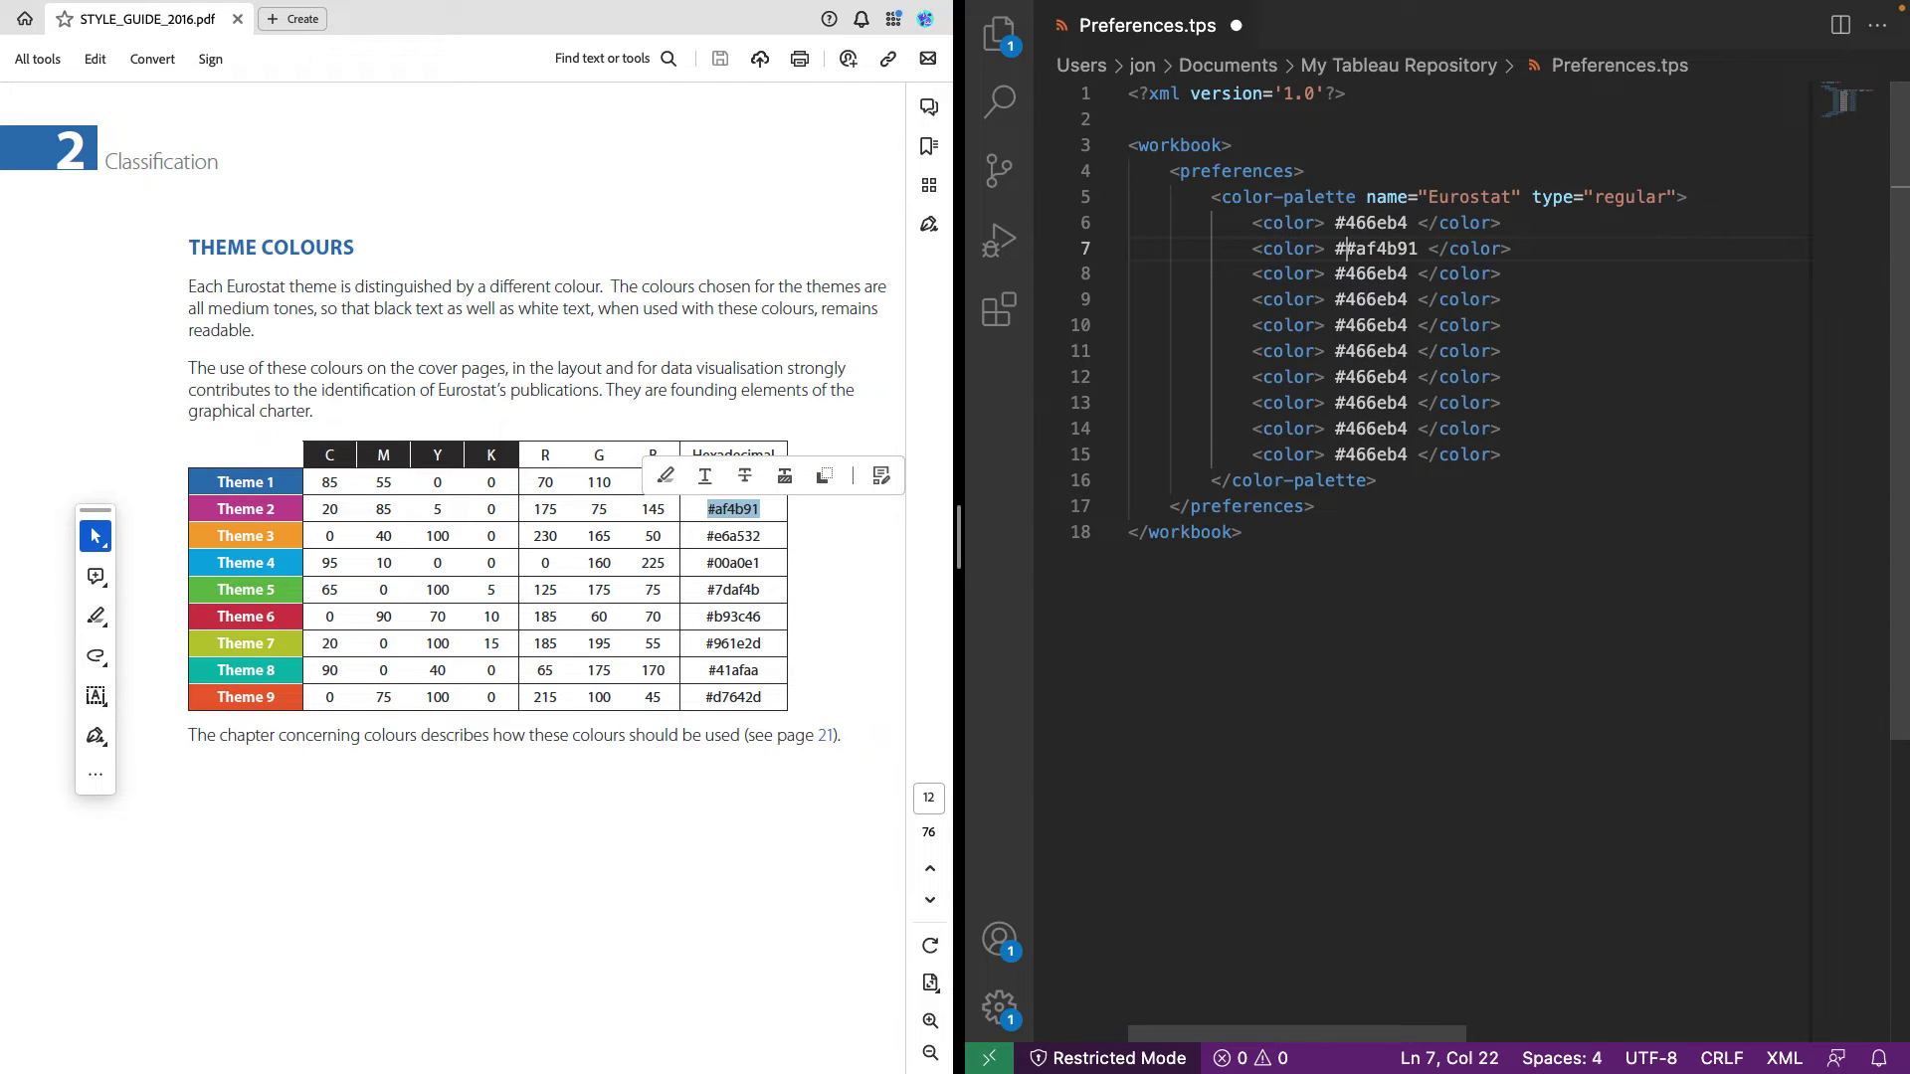
key(BackSpace)
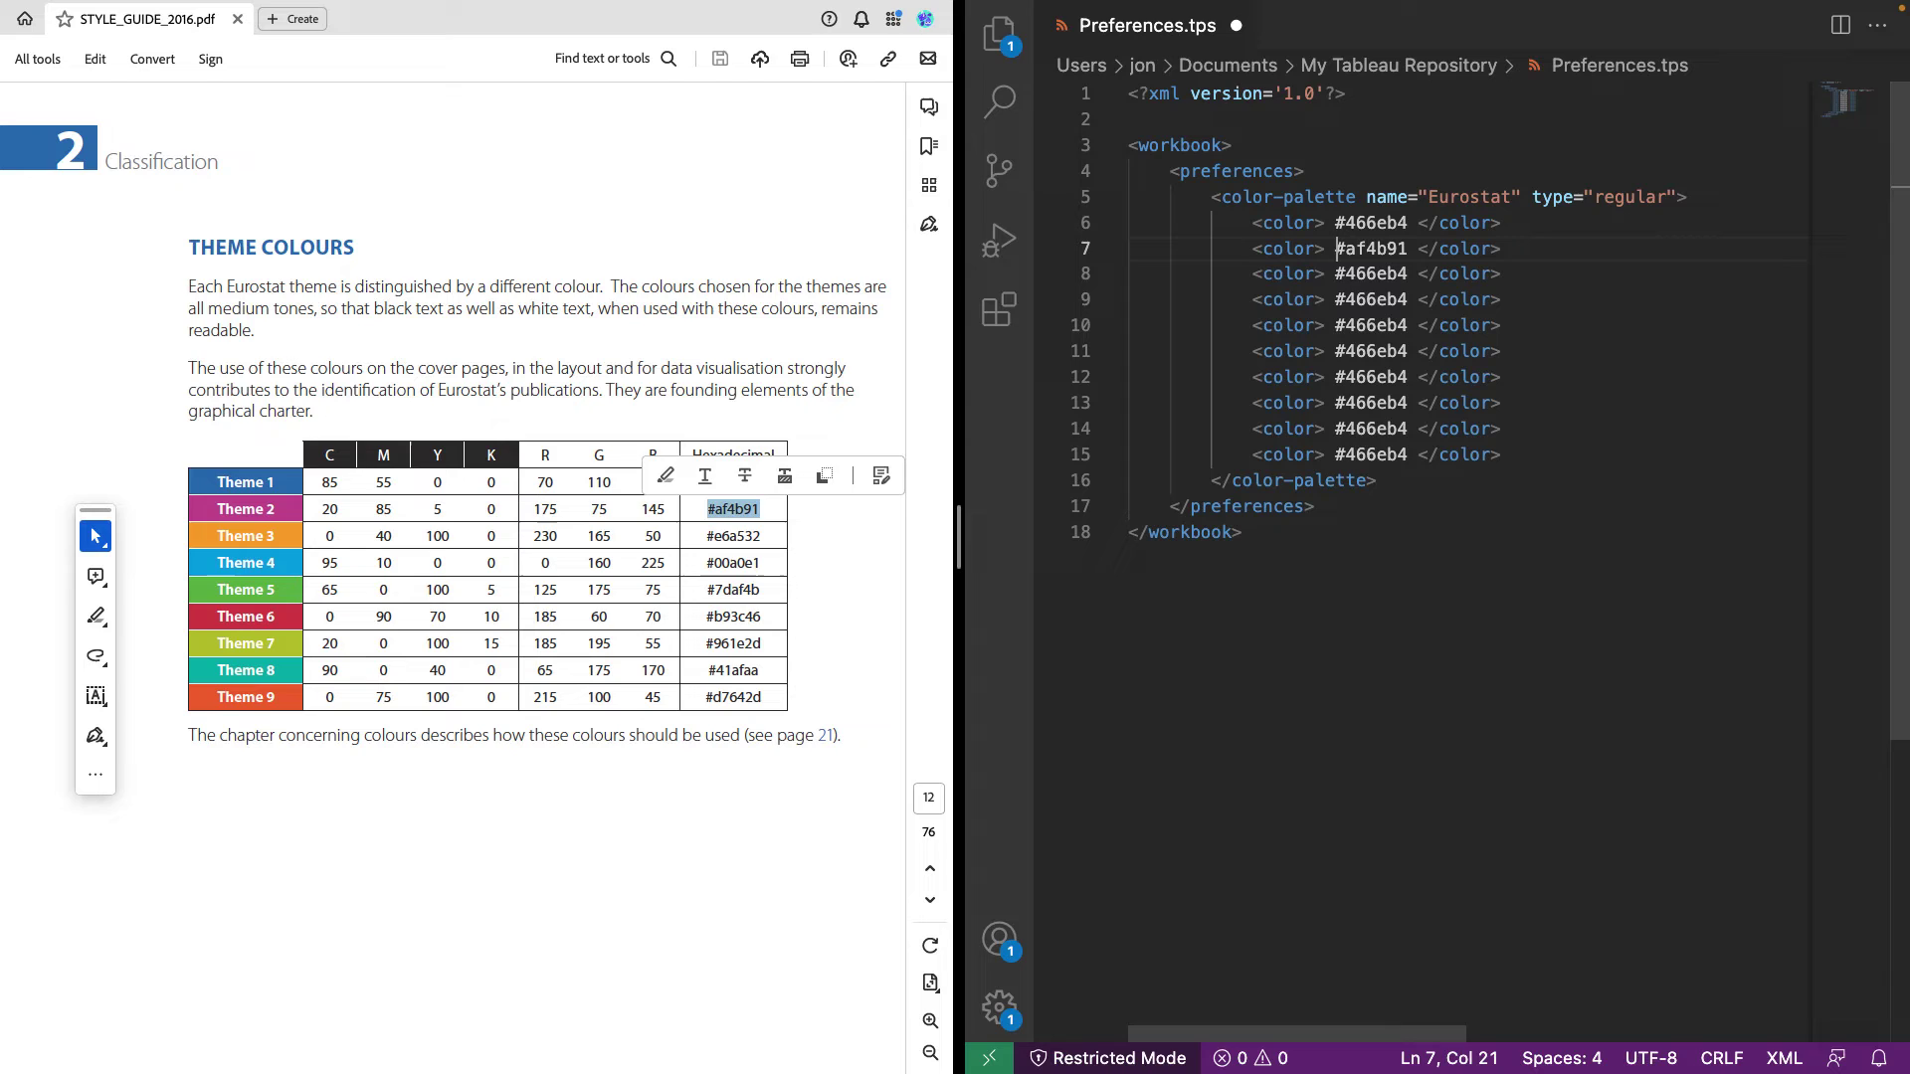
Replace the third and fourth color values with the Theme 3 and Theme 4 codes, #e6a532 and #00a0e1
double_click(736, 536)
key(ctrl+c)
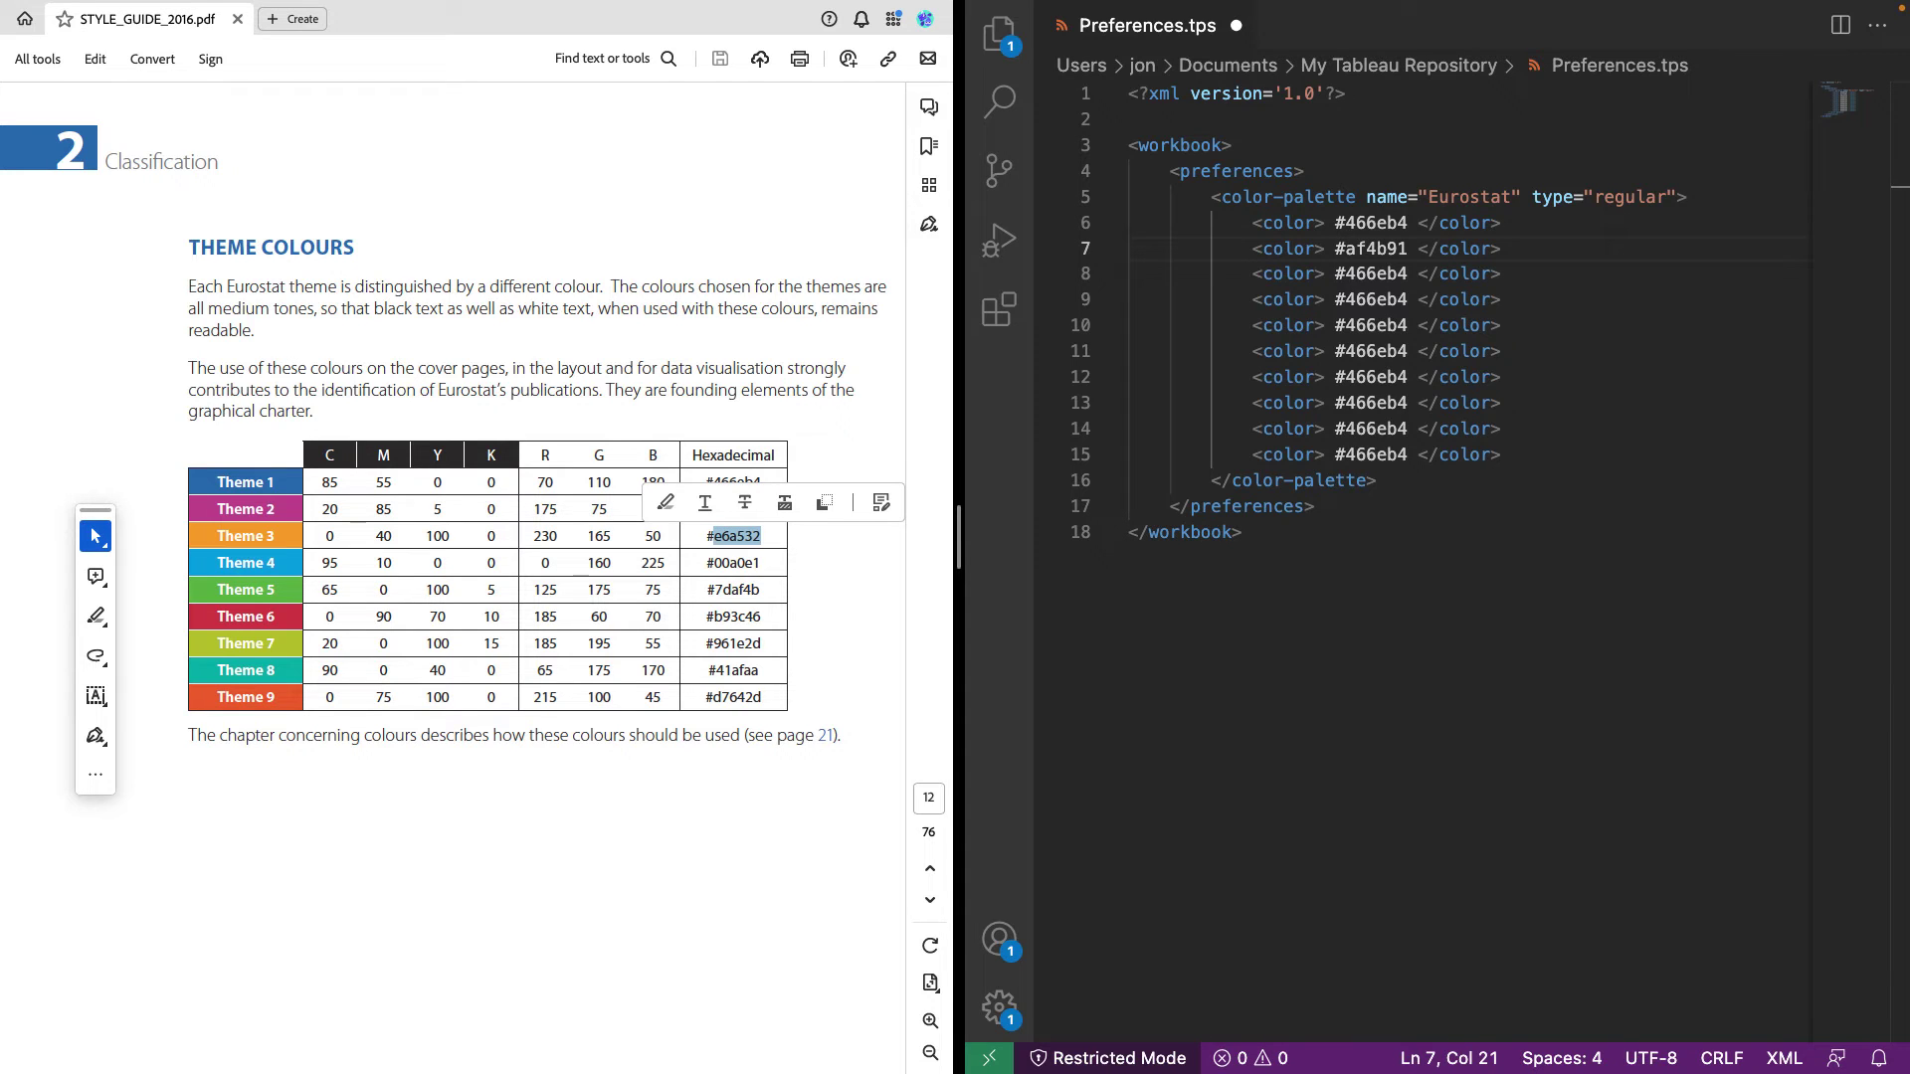
double_click(1376, 274)
key(ctrl+v)
click(756, 562)
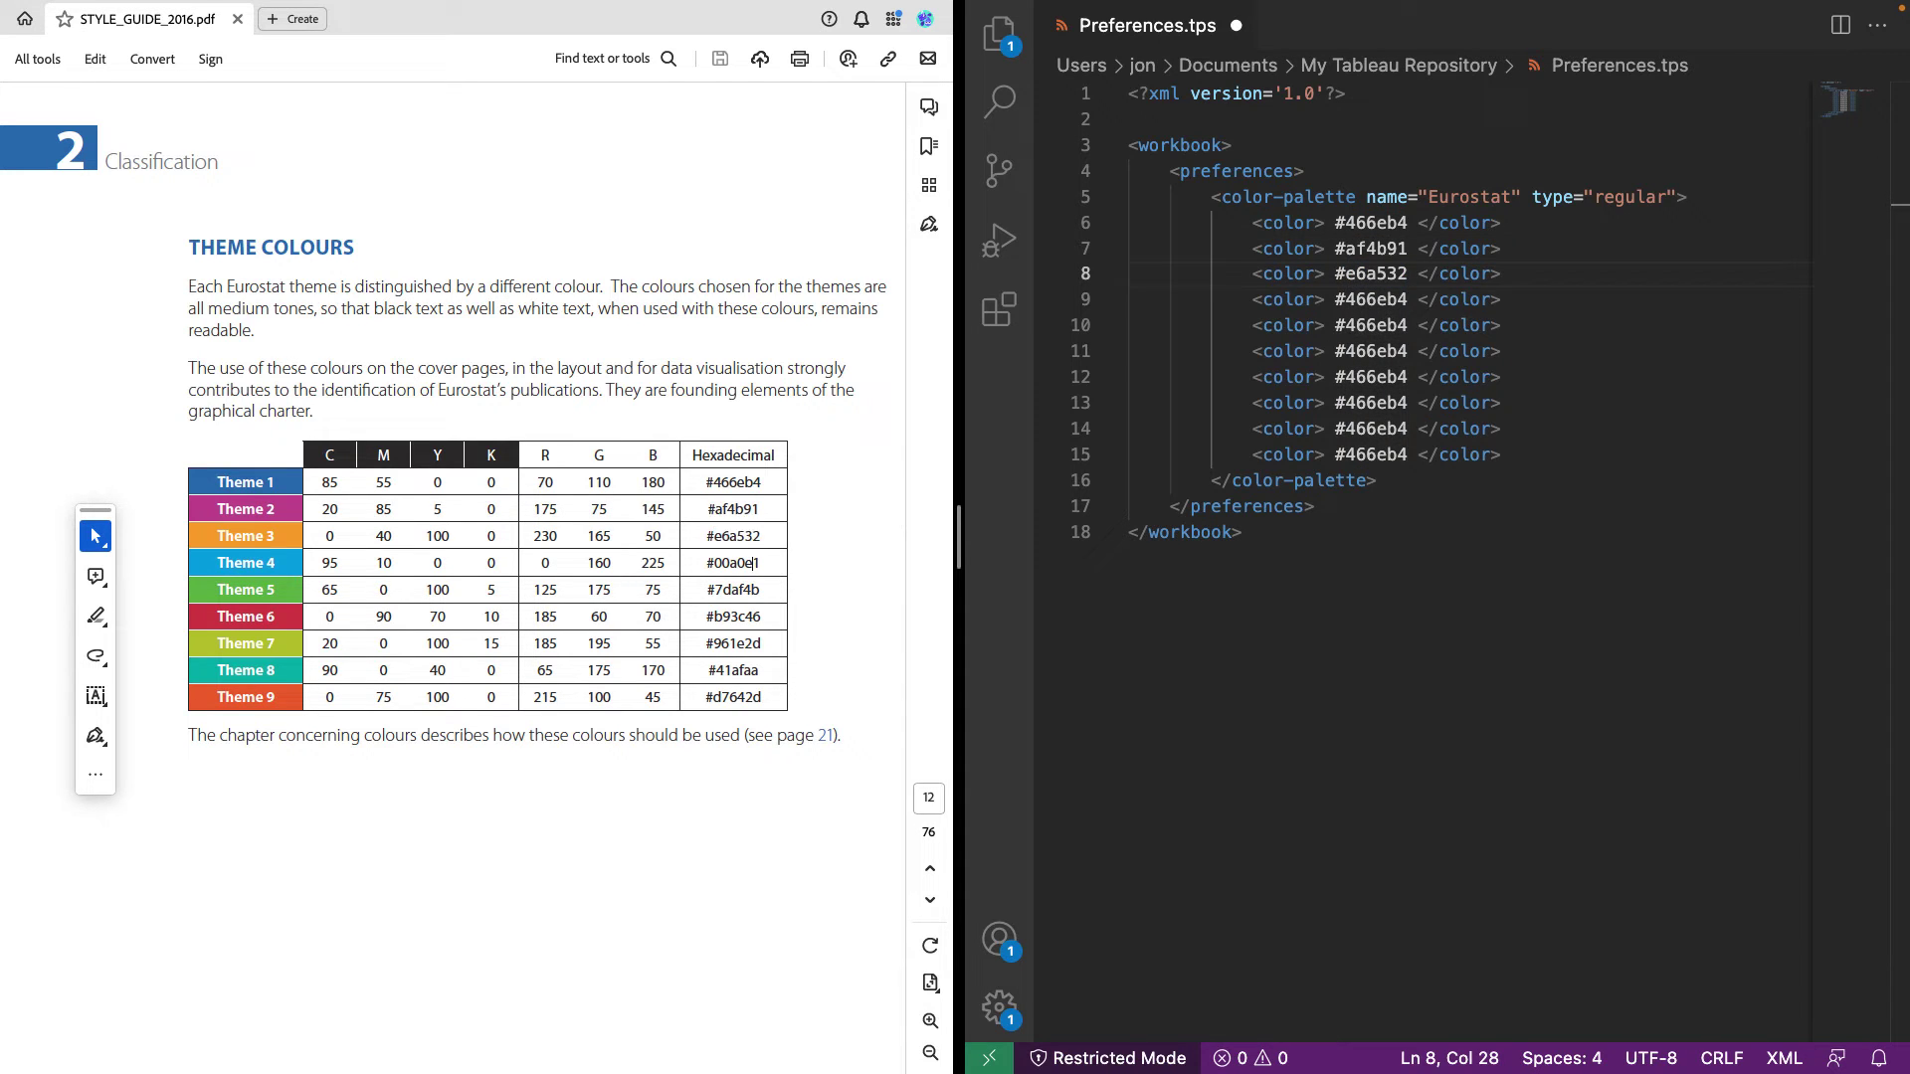
drag(761, 562, 713, 589)
double_click(1376, 299)
text(00a0e1)
Replace the fifth and sixth color values with the Theme 5 and Theme 6 codes, #7daf4b and #b93c46
click(756, 589)
key(ctrl+c)
double_click(1377, 325)
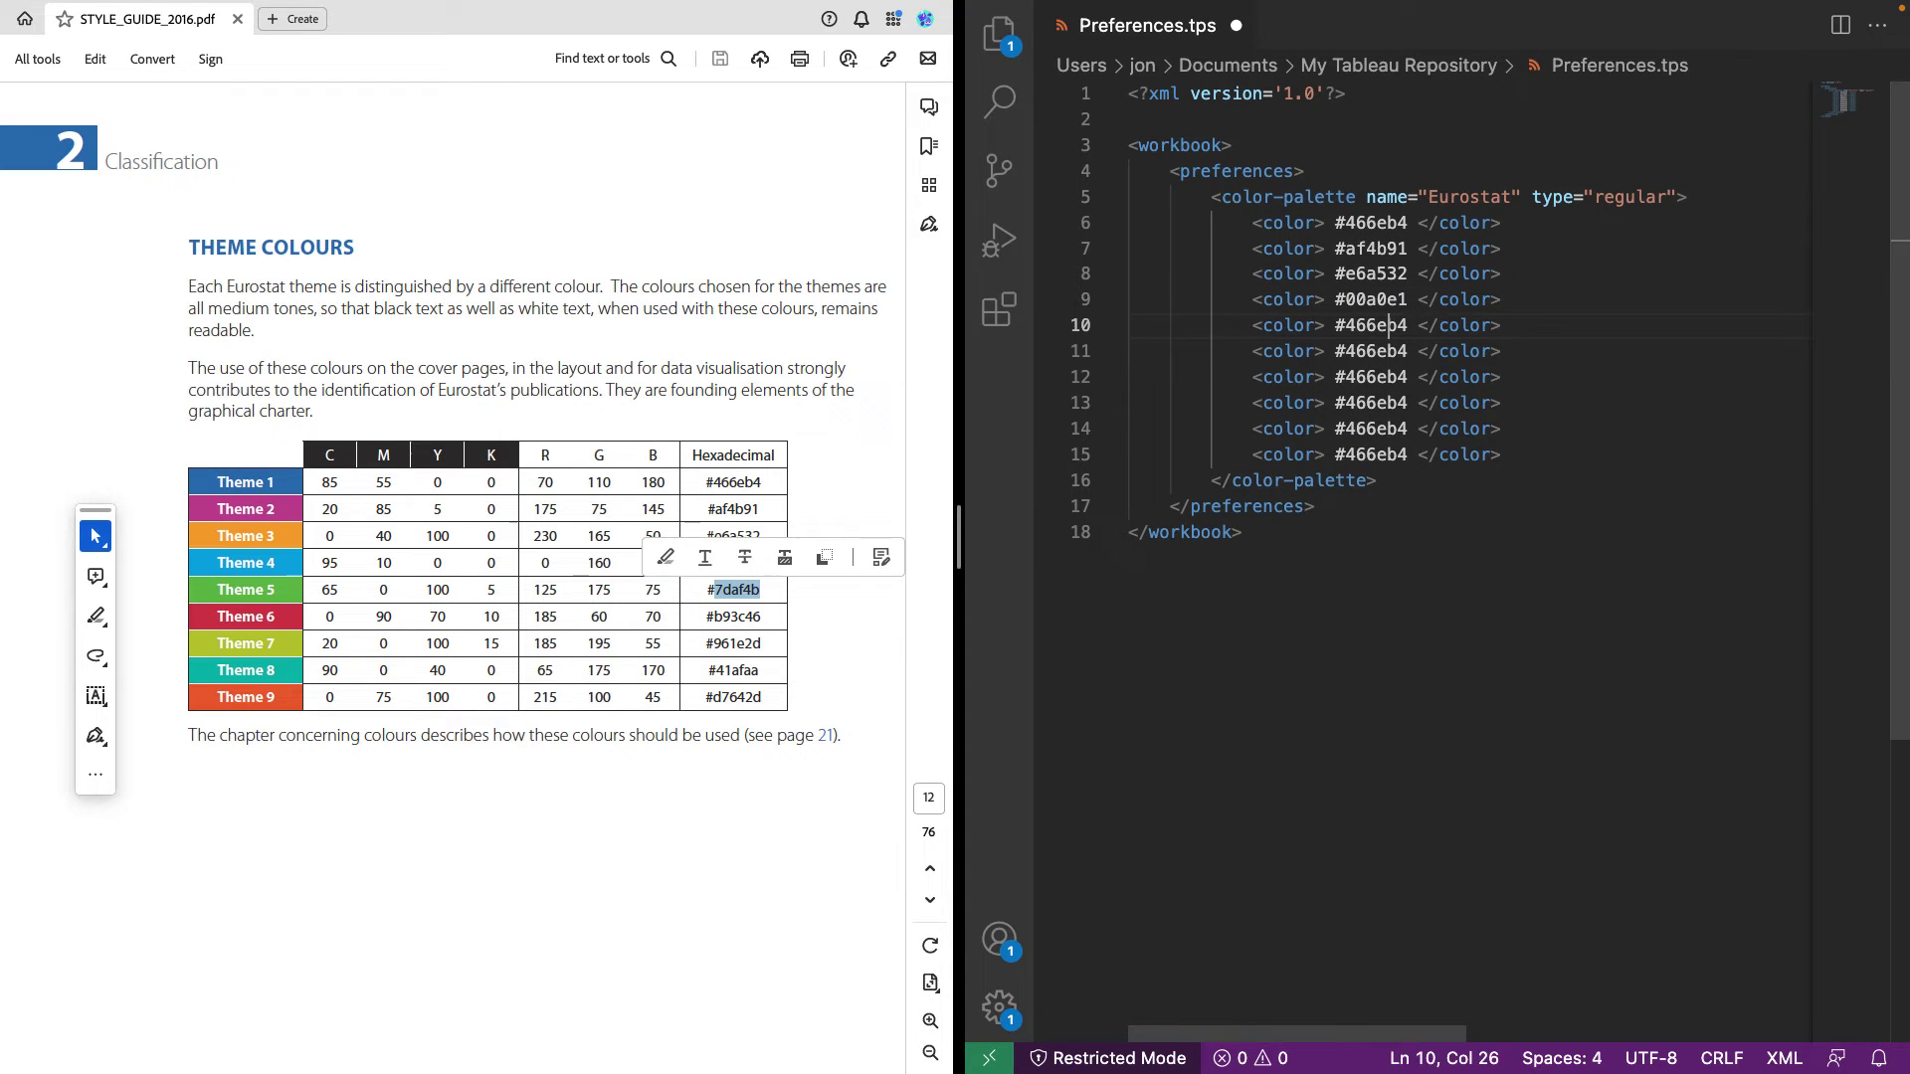
key(ctrl+v)
click(756, 615)
drag(761, 615, 714, 643)
key(ctrl+c)
double_click(1377, 352)
key(ctrl+v)
Replace the seventh and eighth color values with the Theme 7 and Theme 8 codes, #961e2d and #41afaa
click(756, 643)
key(ctrl+c)
double_click(1377, 377)
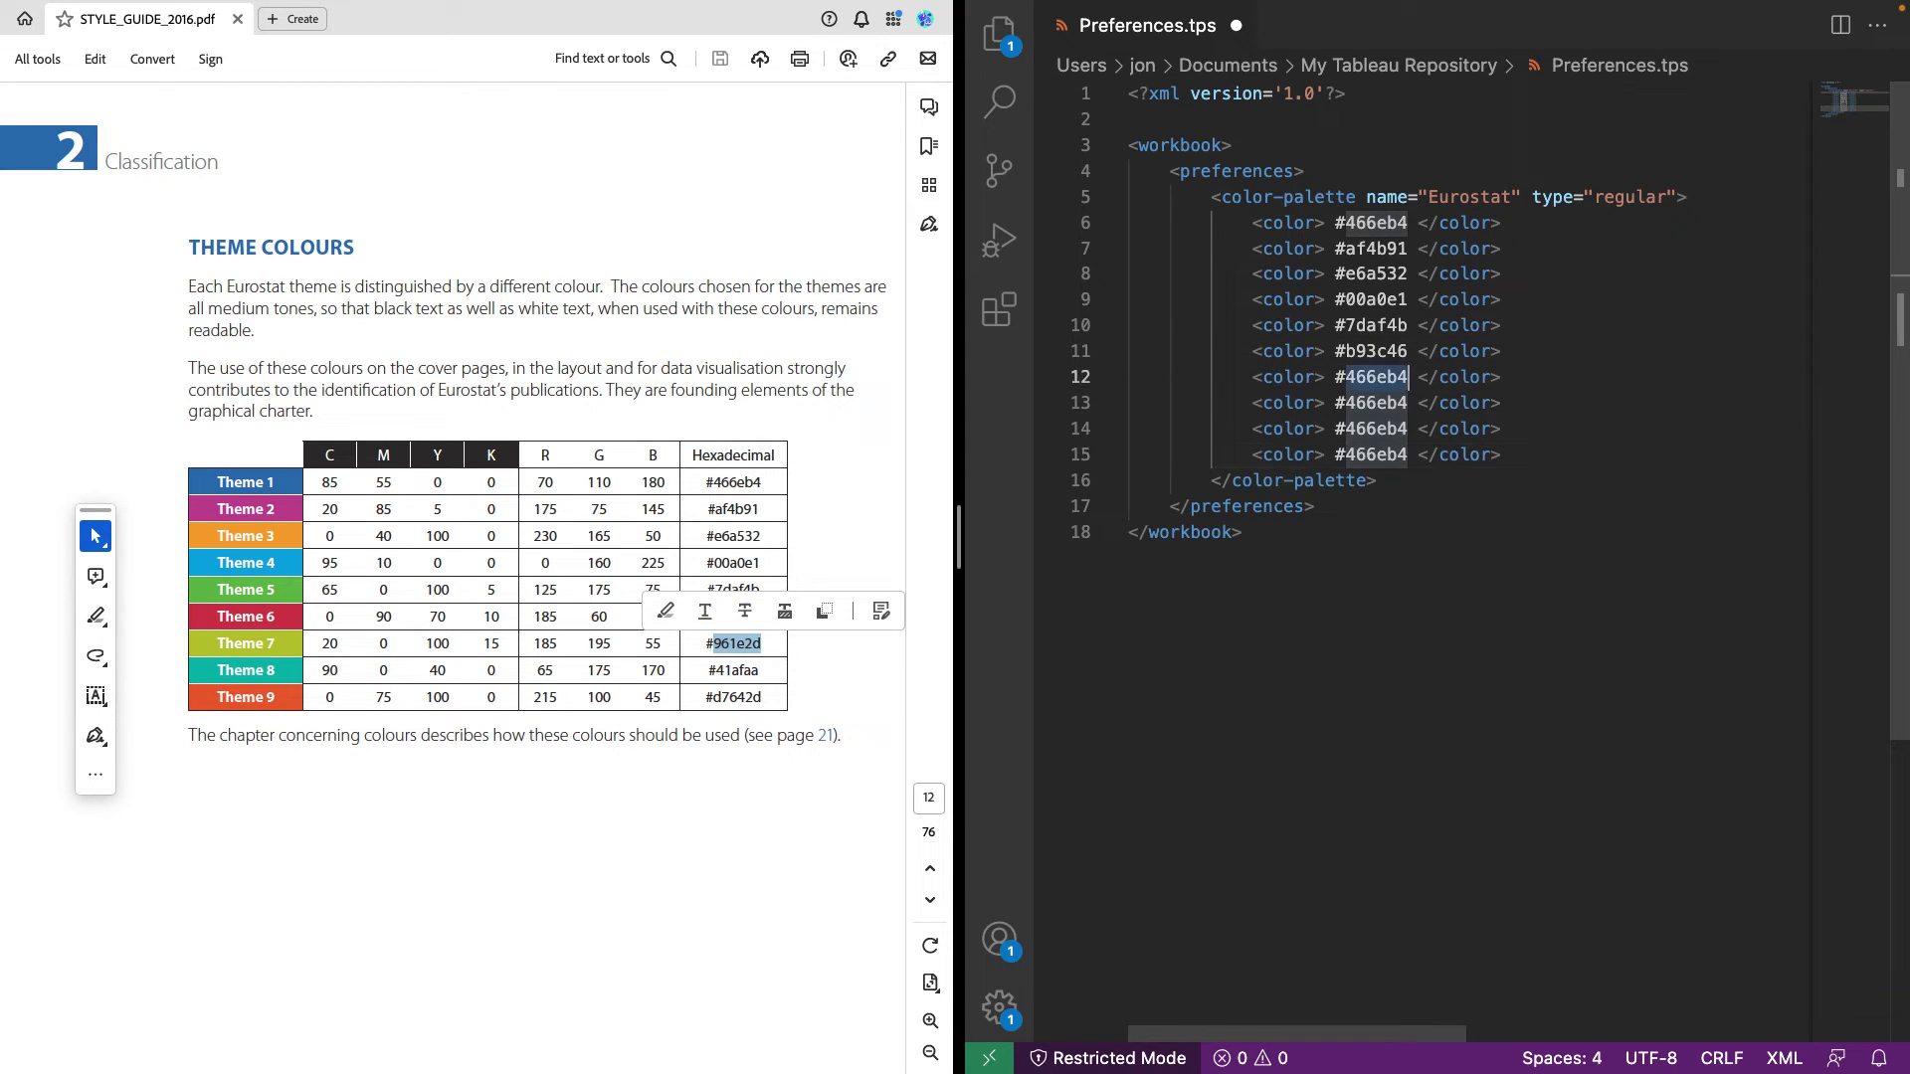
key(ctrl+v)
click(740, 669)
drag(761, 669, 715, 670)
key(ctrl+c)
double_click(1377, 403)
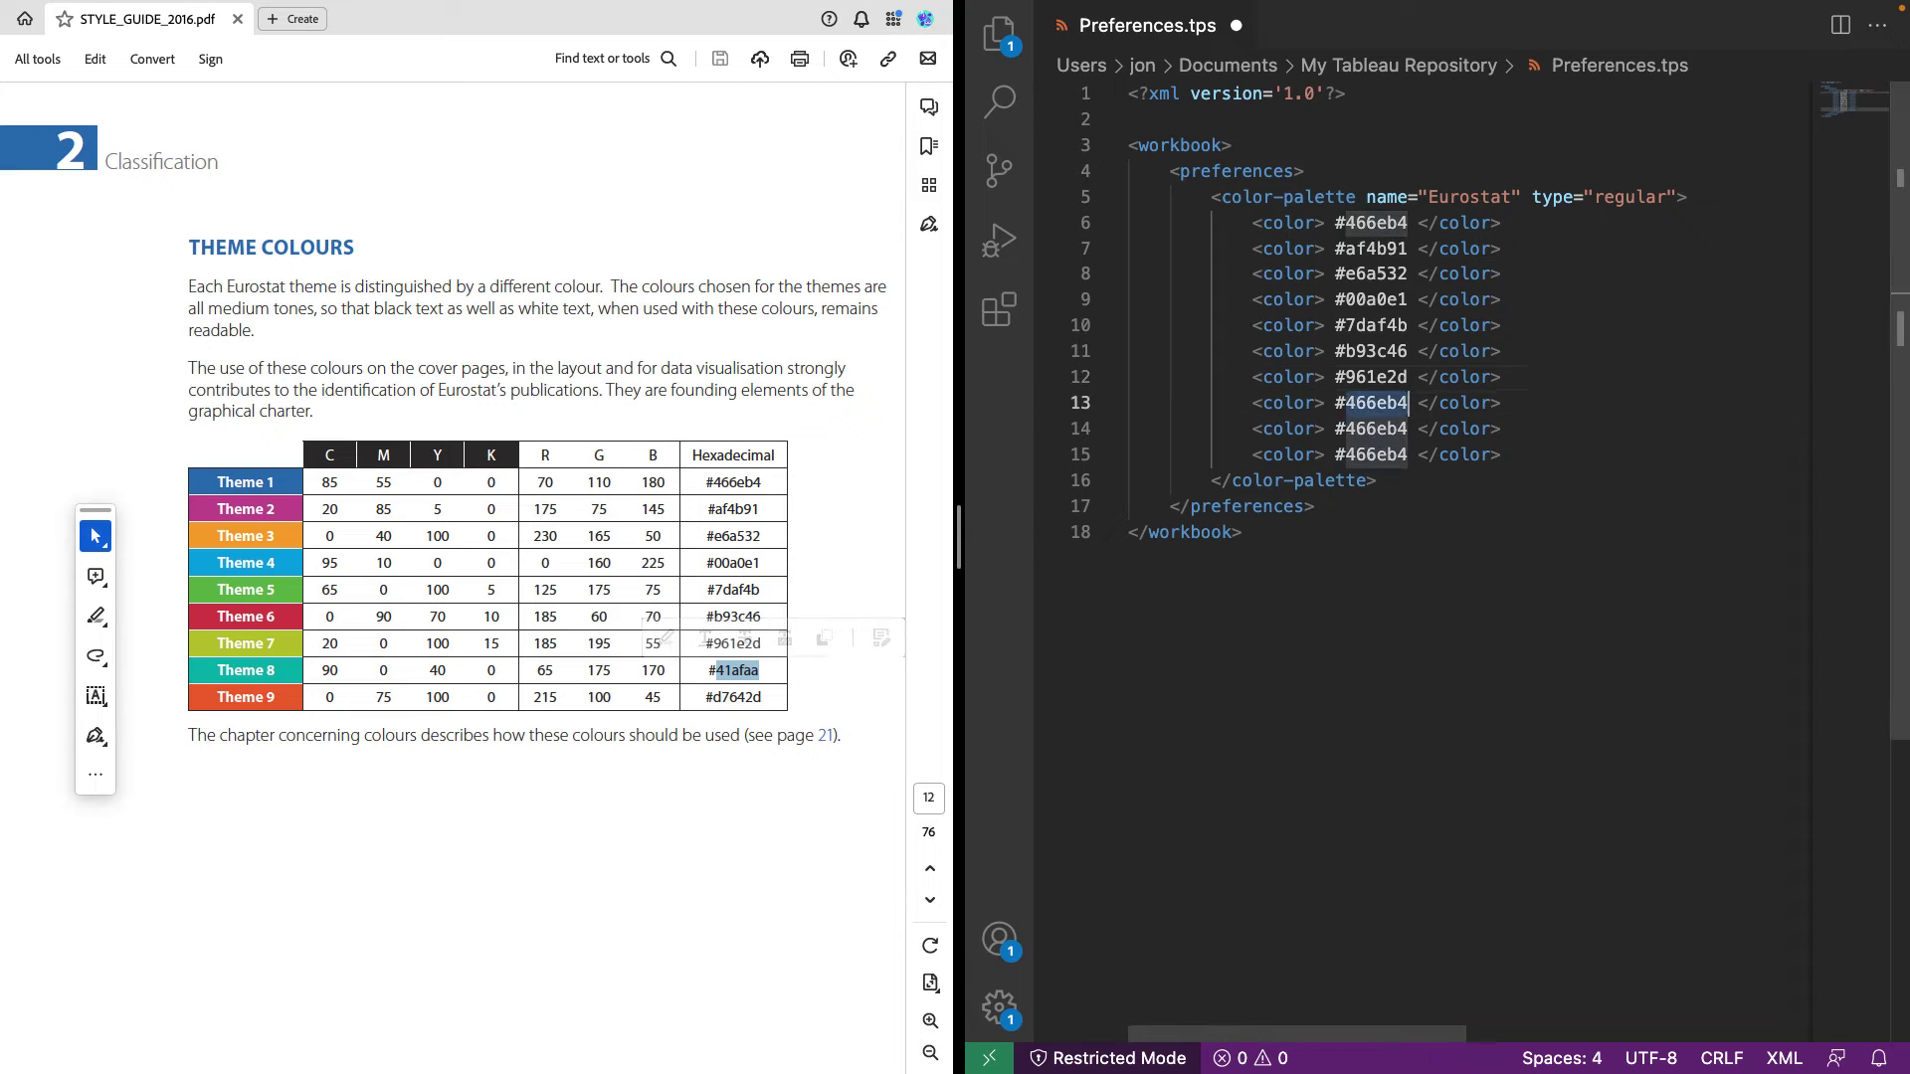
key(ctrl+v)
Replace the ninth color value with the Theme 9 code #d7642d from the style guide
click(740, 696)
drag(761, 697, 712, 697)
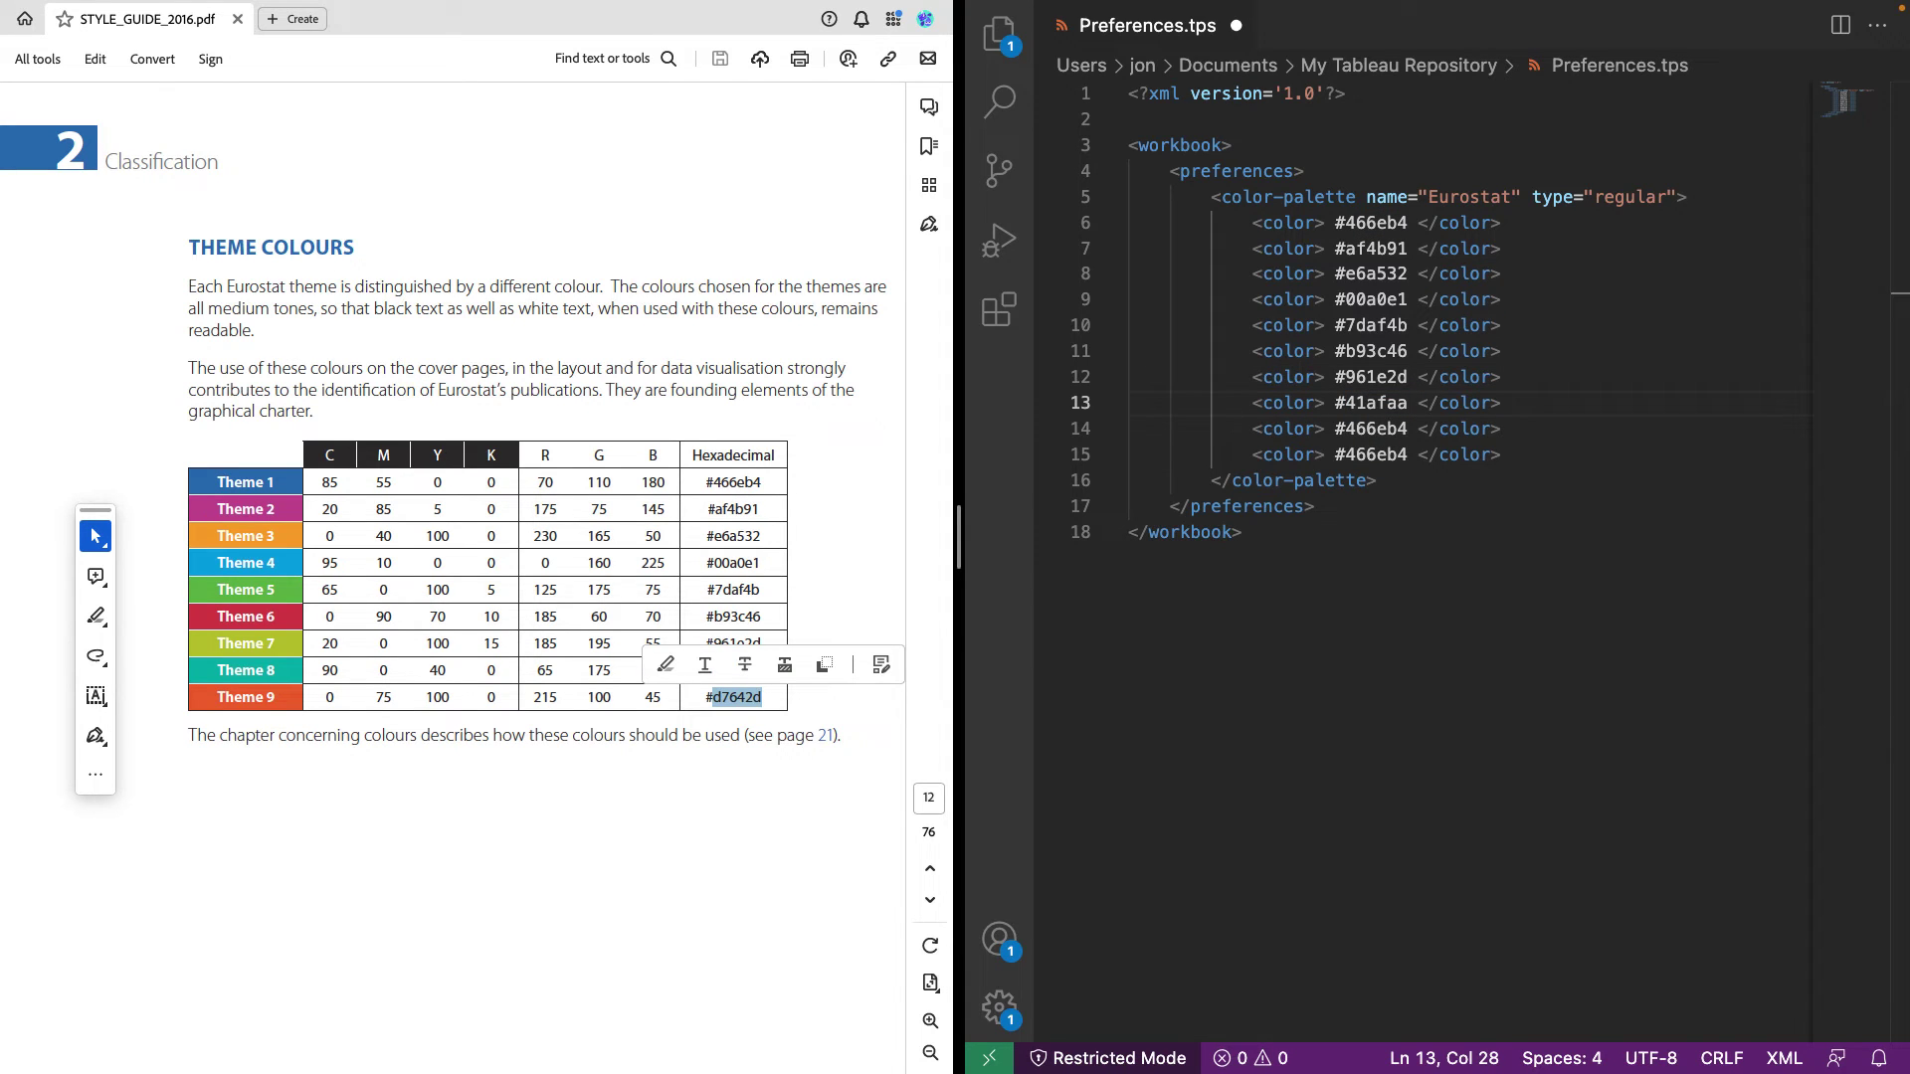
key(ctrl+c)
double_click(1371, 429)
key(ctrl+v)
Delete the surplus tenth color line with its line break and save Preferences.tps
drag(1552, 455, 1130, 455)
key(BackSpace)
key(BackSpace)
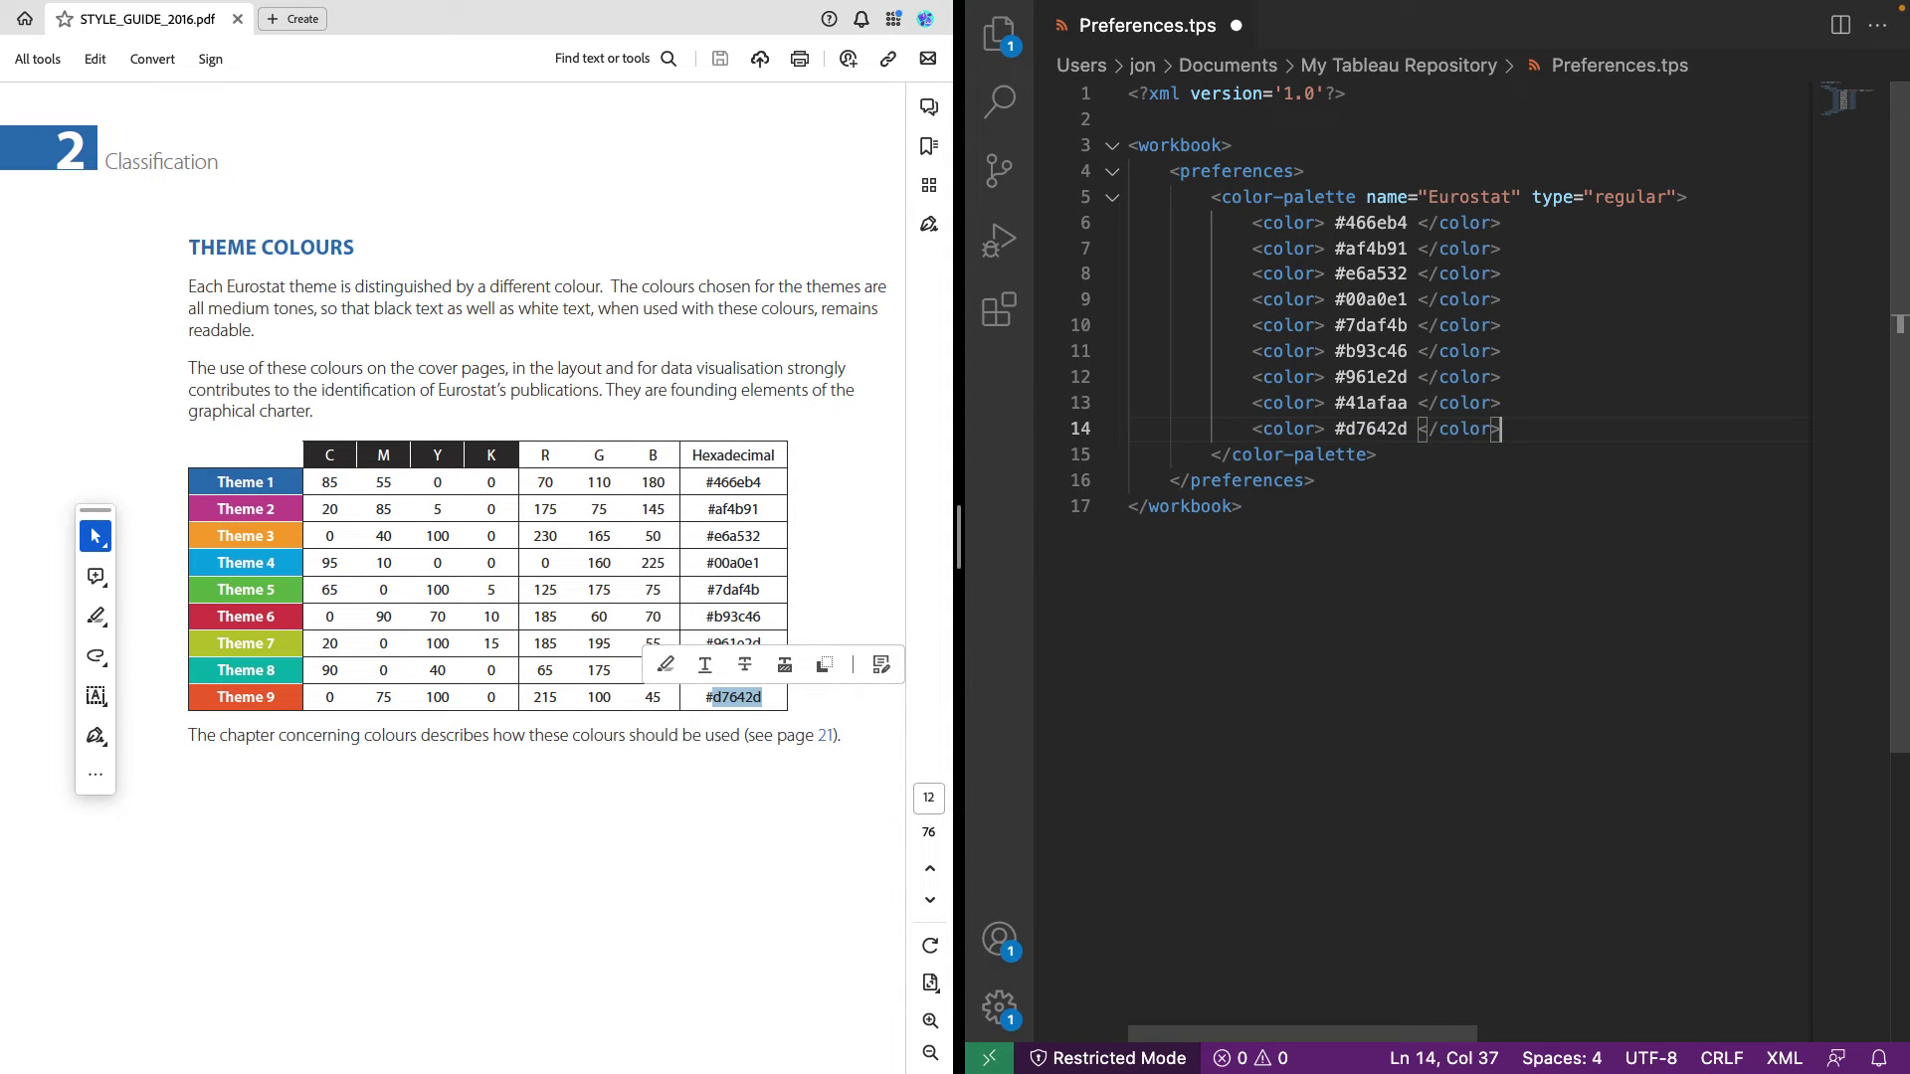
click(1242, 506)
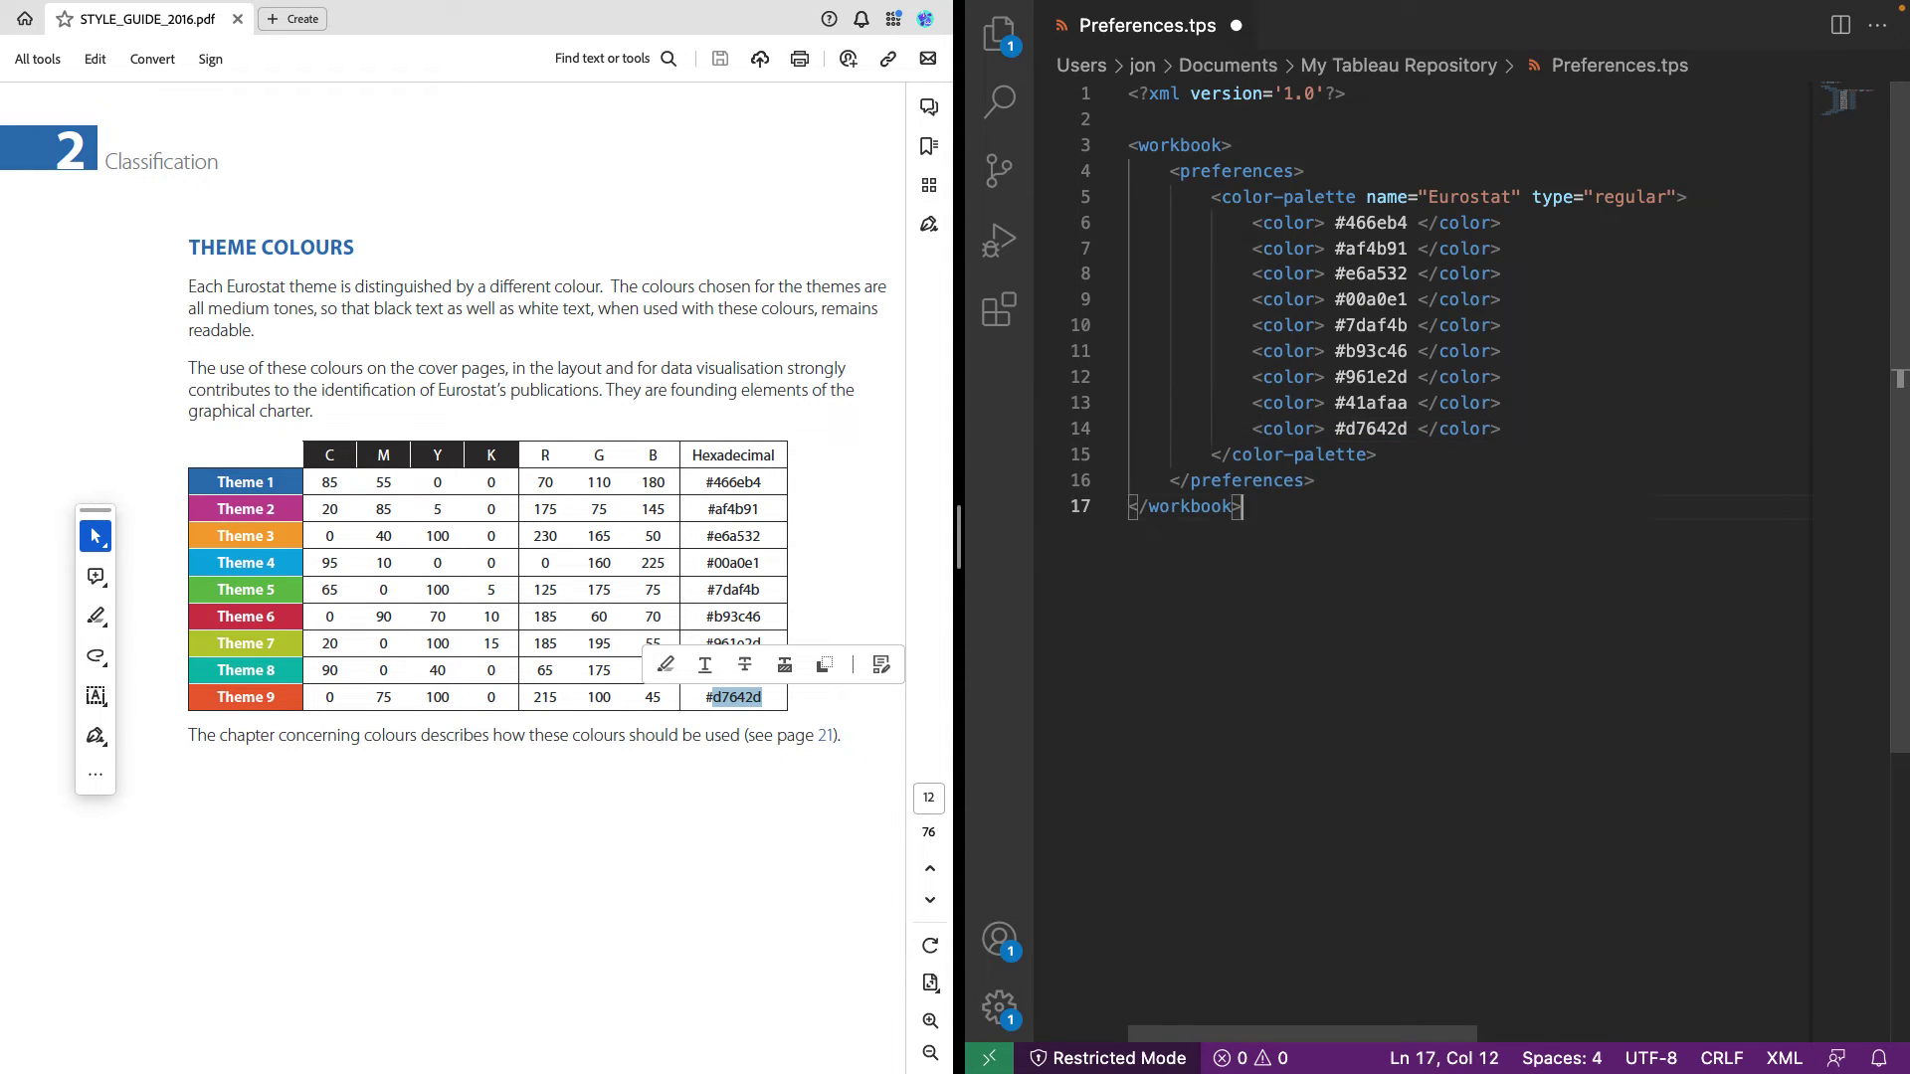
key(ctrl+s)
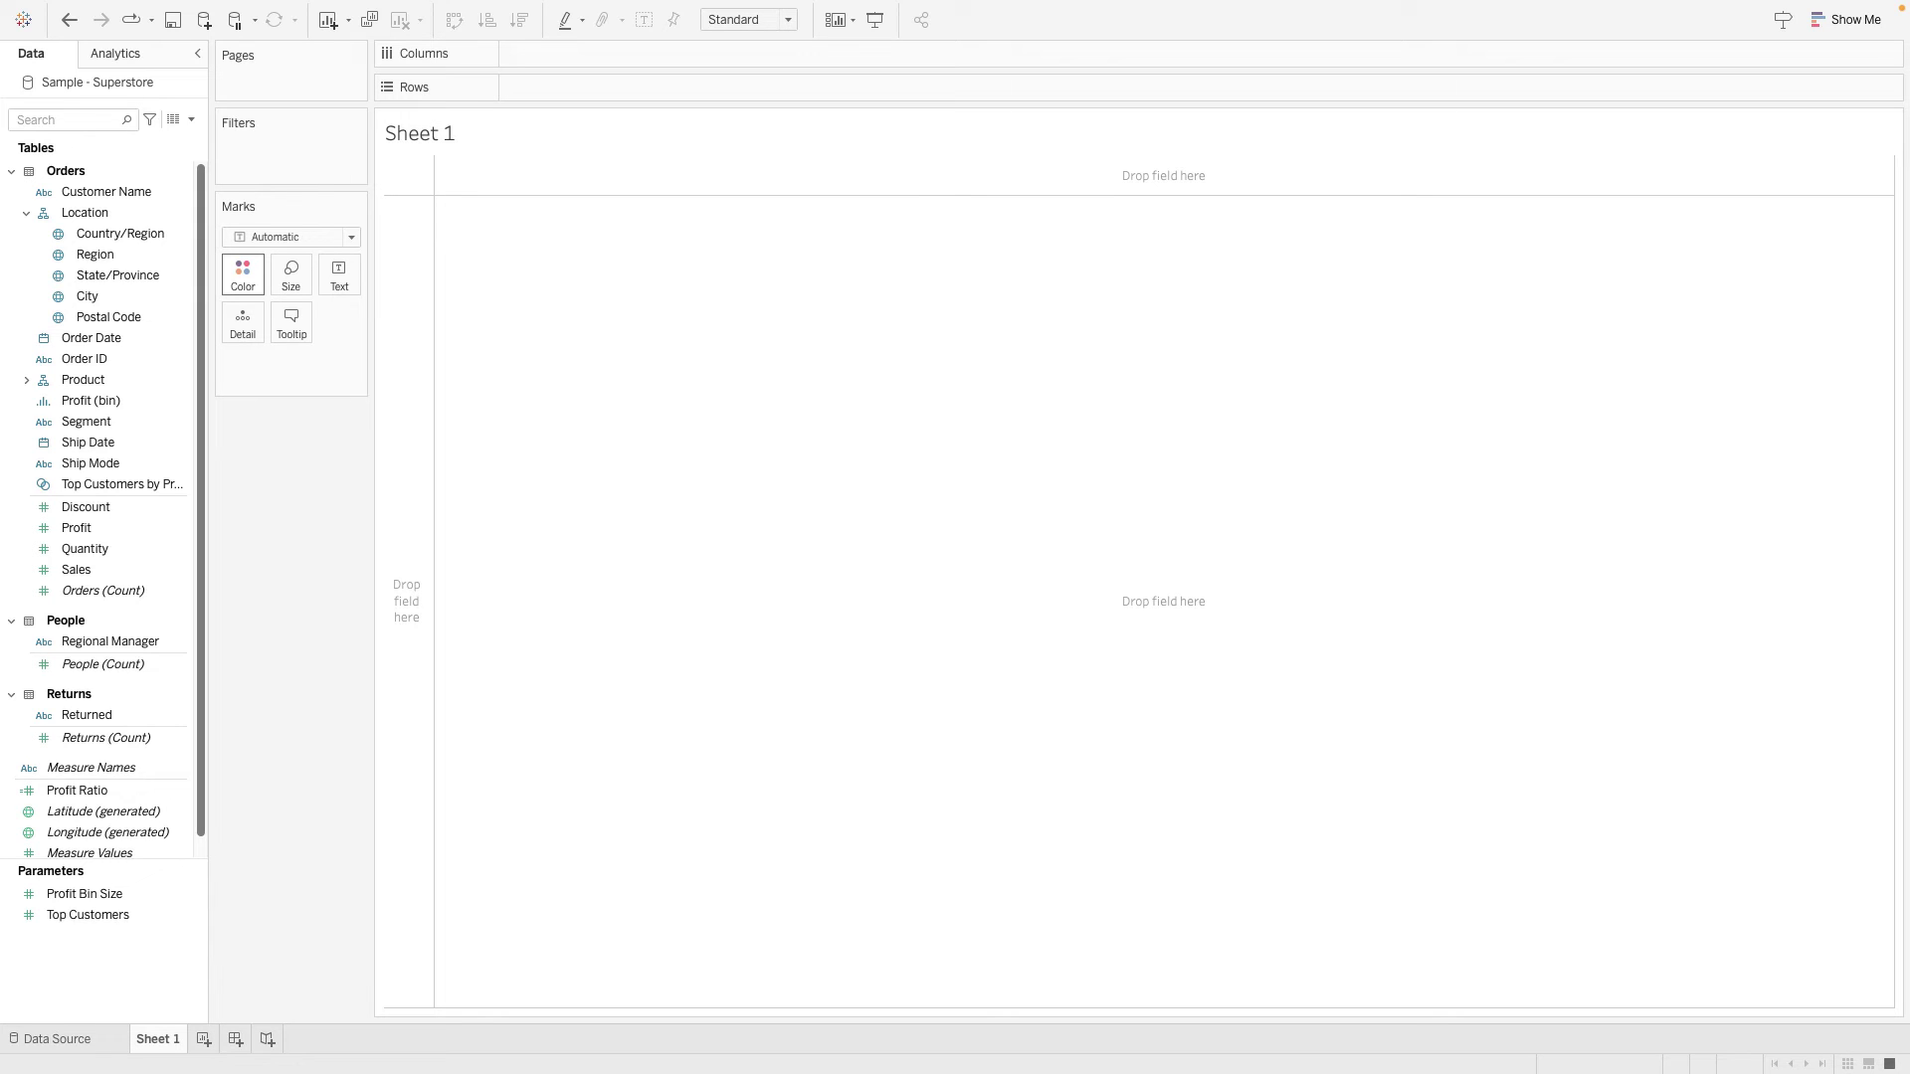
In Tableau, build a line chart on Sheet 1 with Profit on rows and continuous Month of Order Date on columns
drag(75, 527, 582, 88)
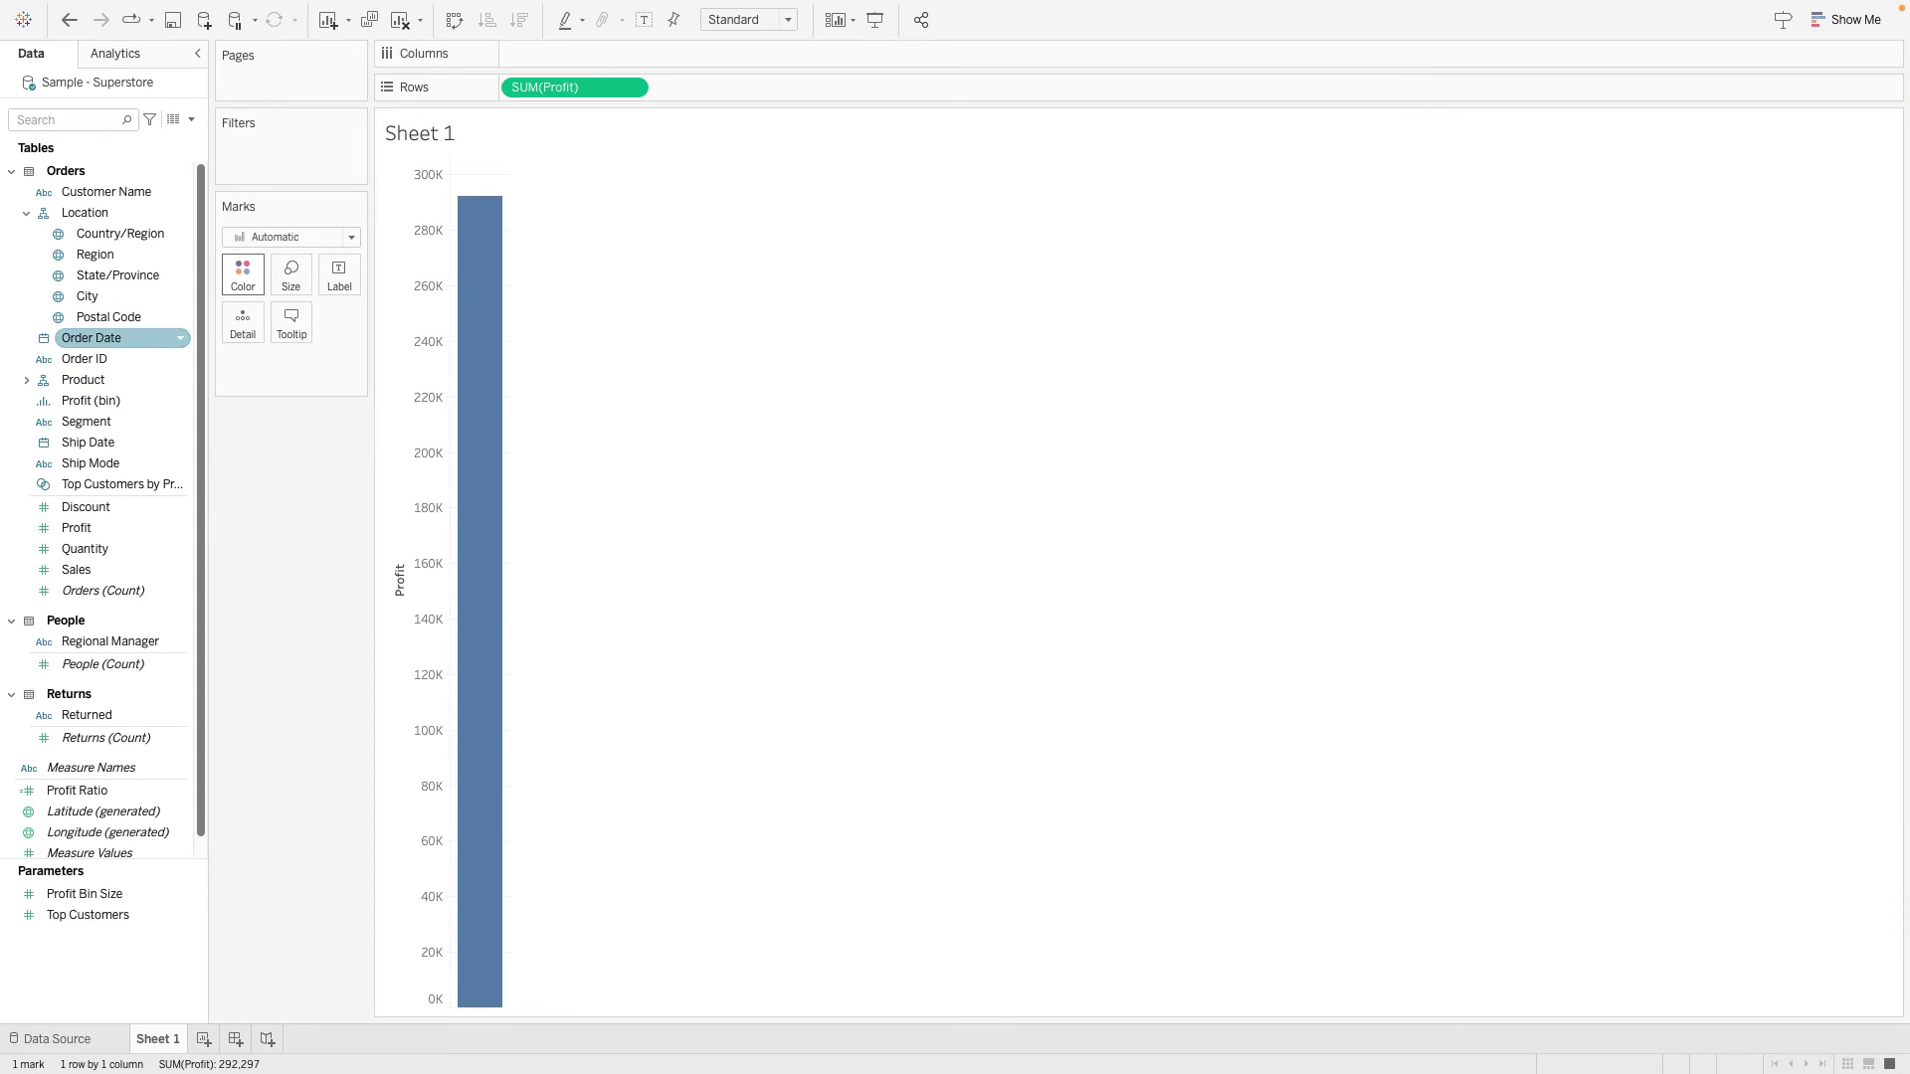
drag(92, 338, 617, 53)
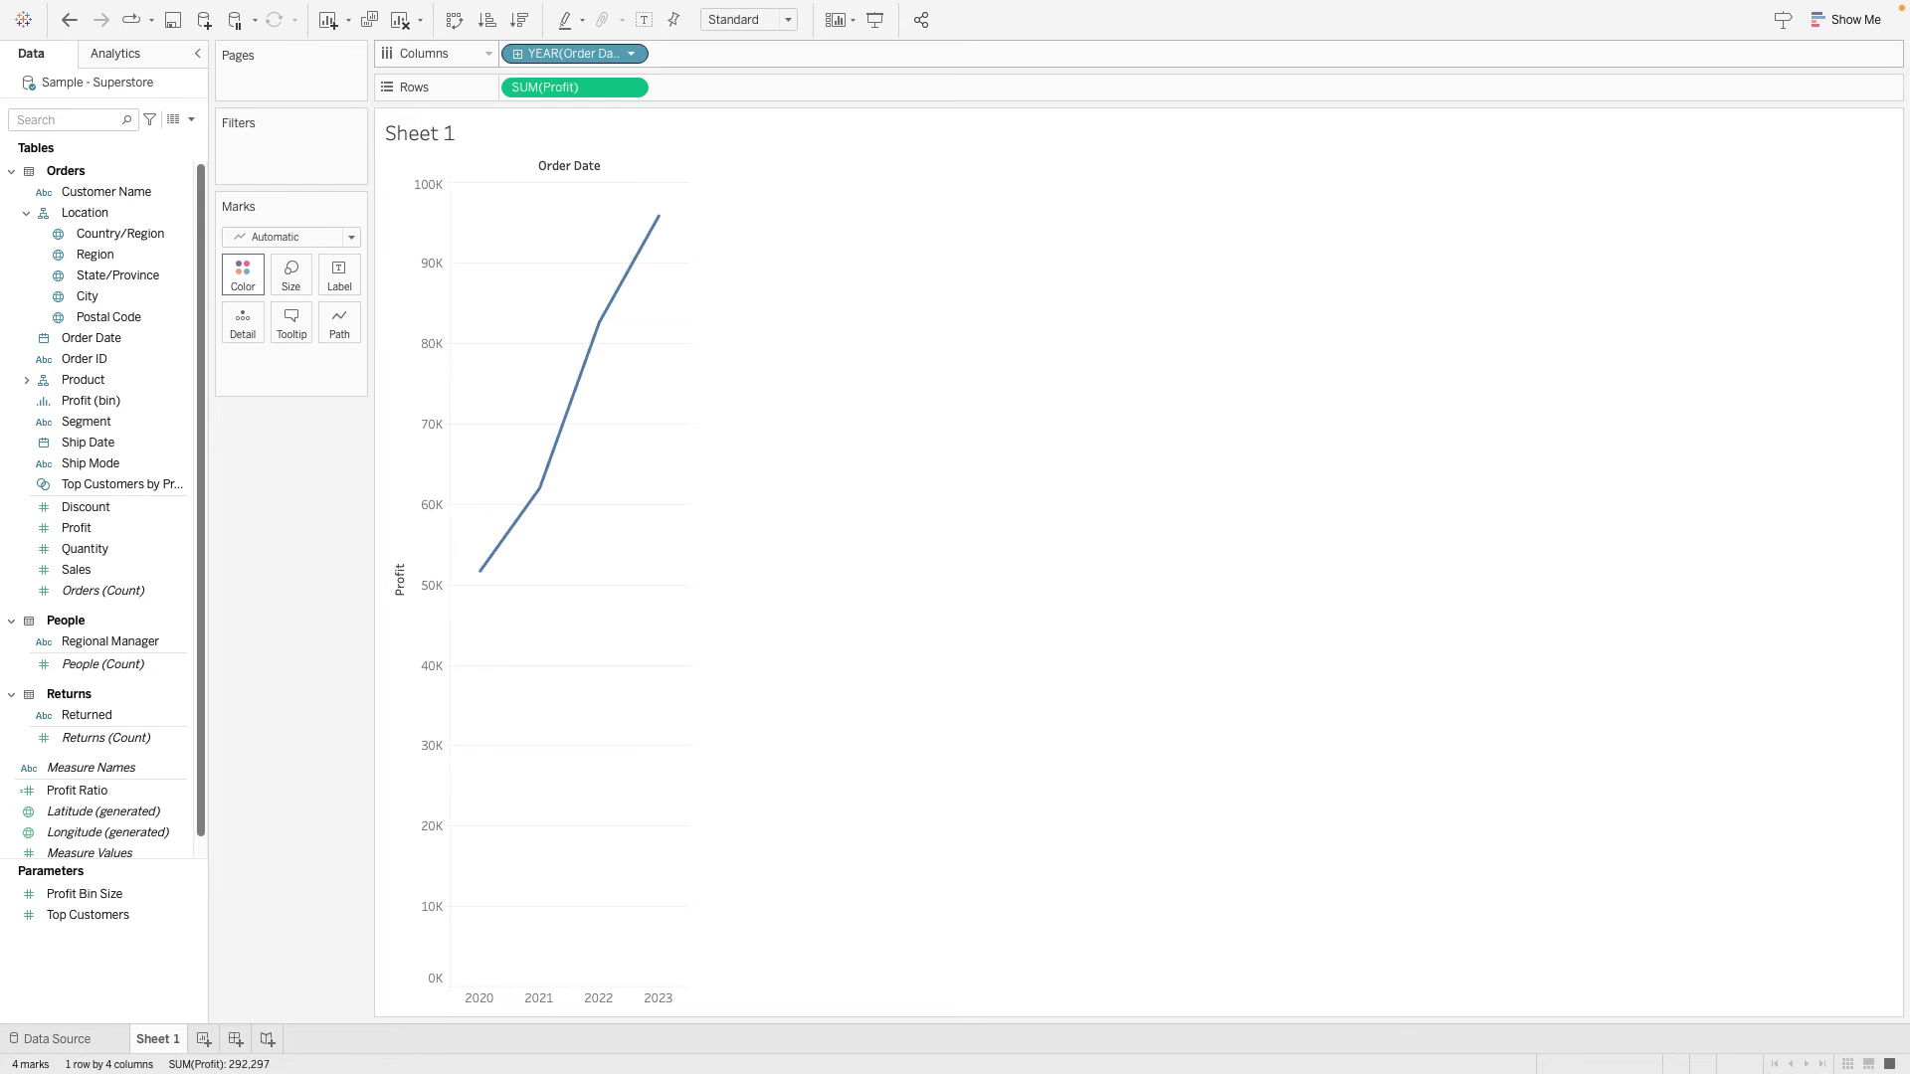
click(630, 53)
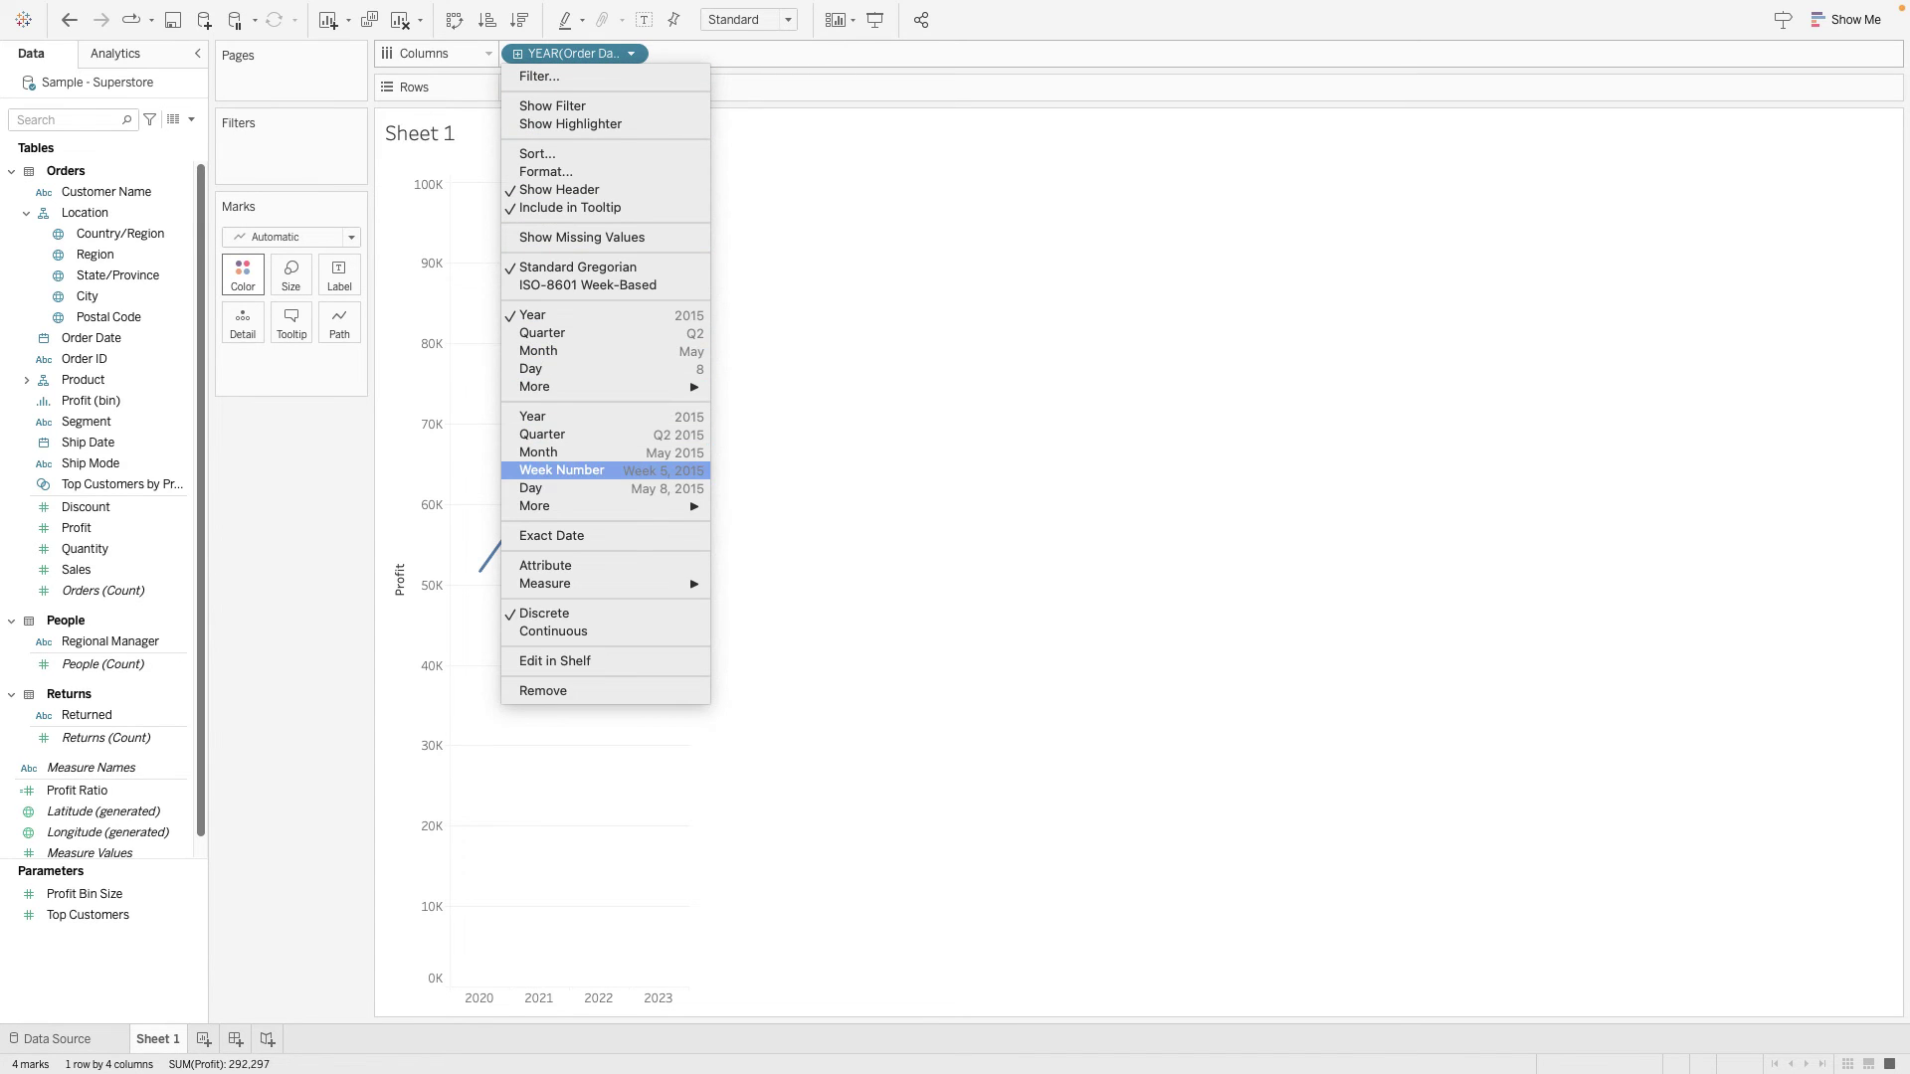
click(538, 453)
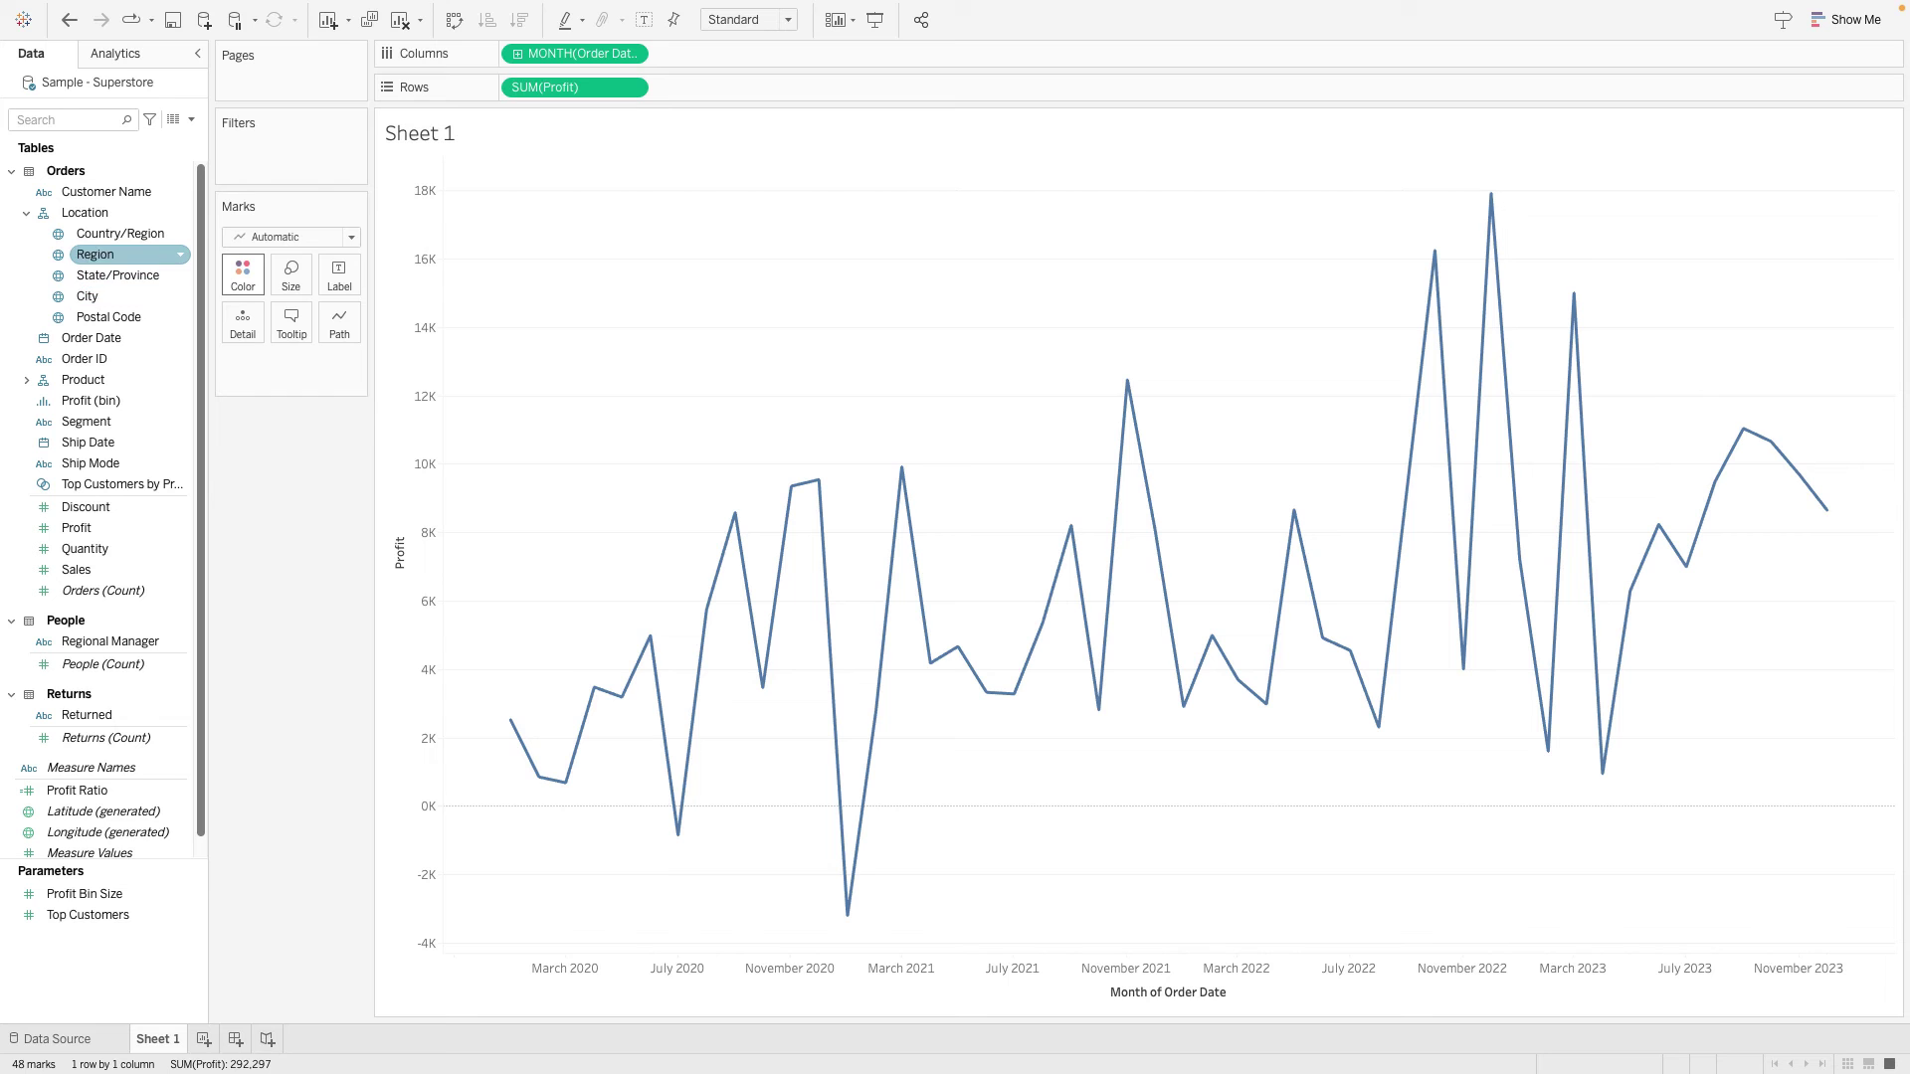
Colour the profit lines by Region and open the colour editor for the Region field
mouse_move(110, 255)
mouse_down()
mouse_move(243, 321)
mouse_move(204, 256)
mouse_move(242, 276)
mouse_up()
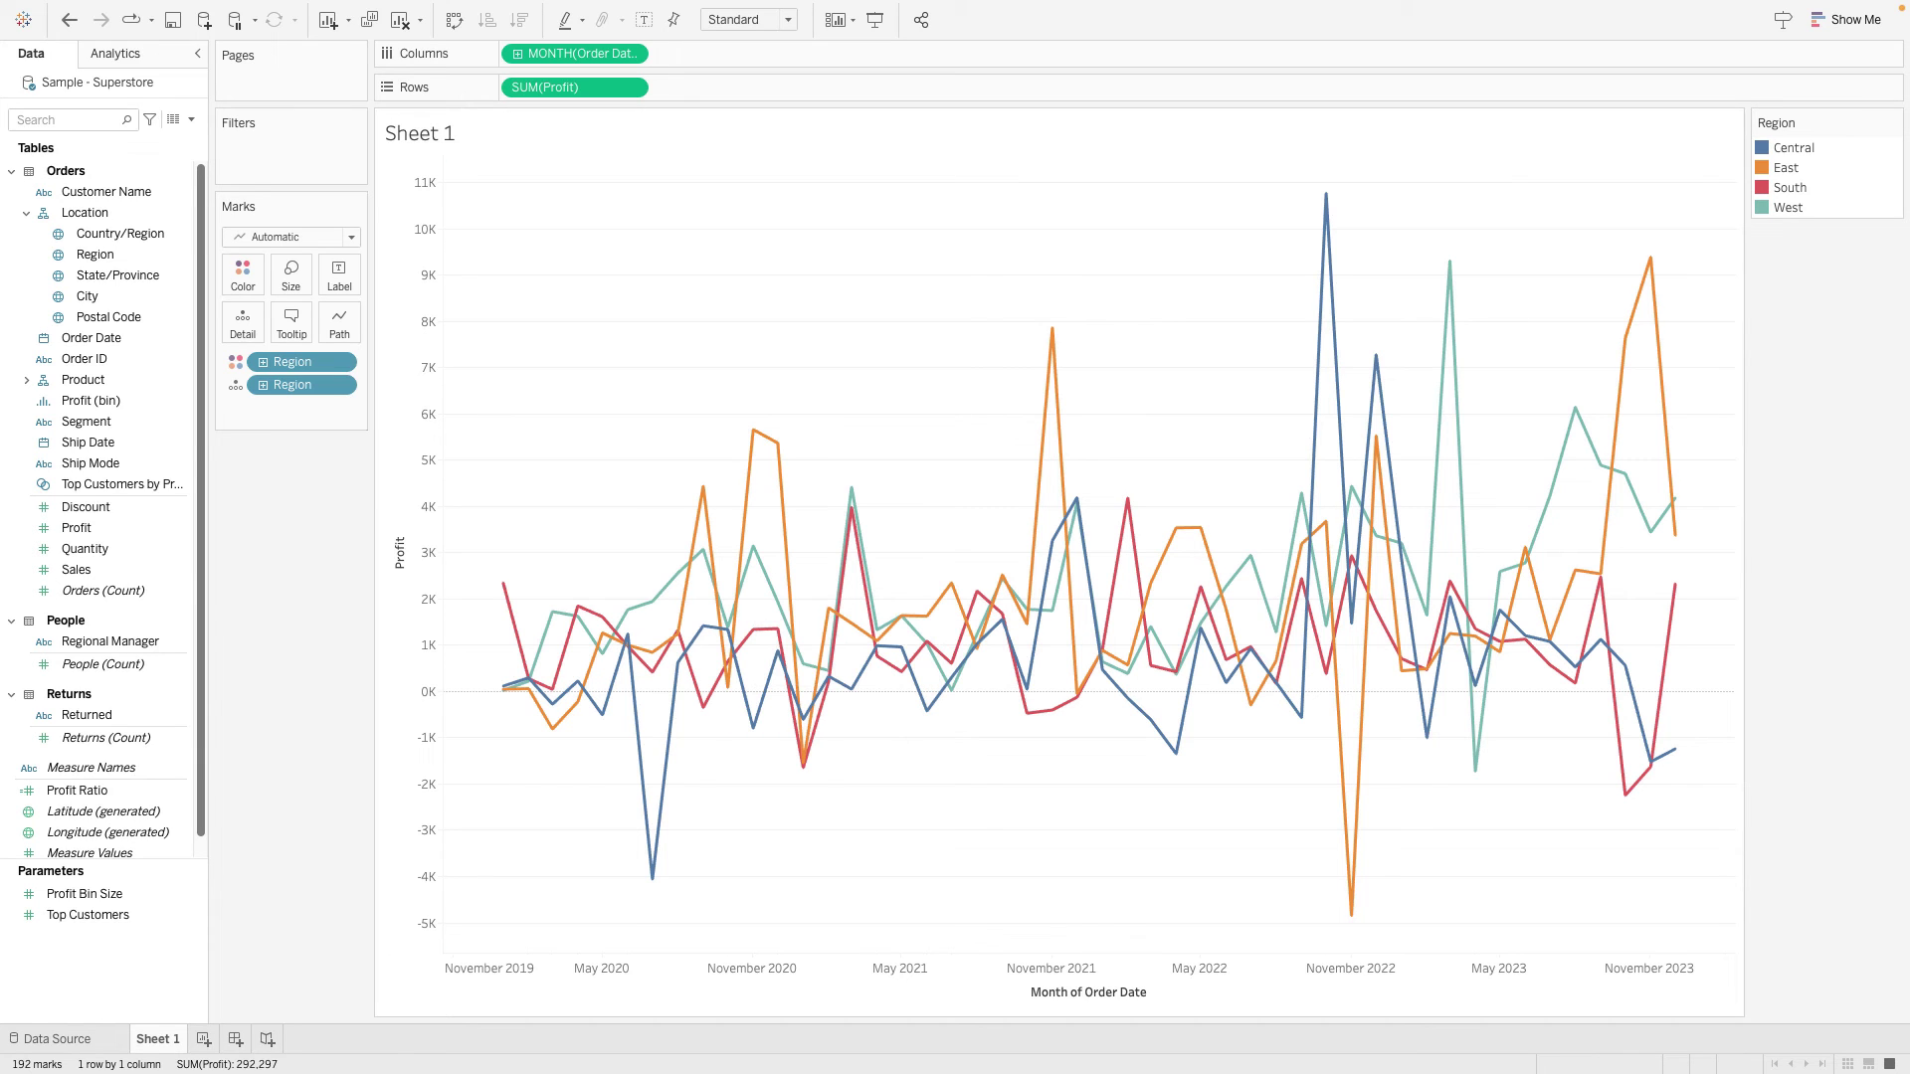
click(243, 275)
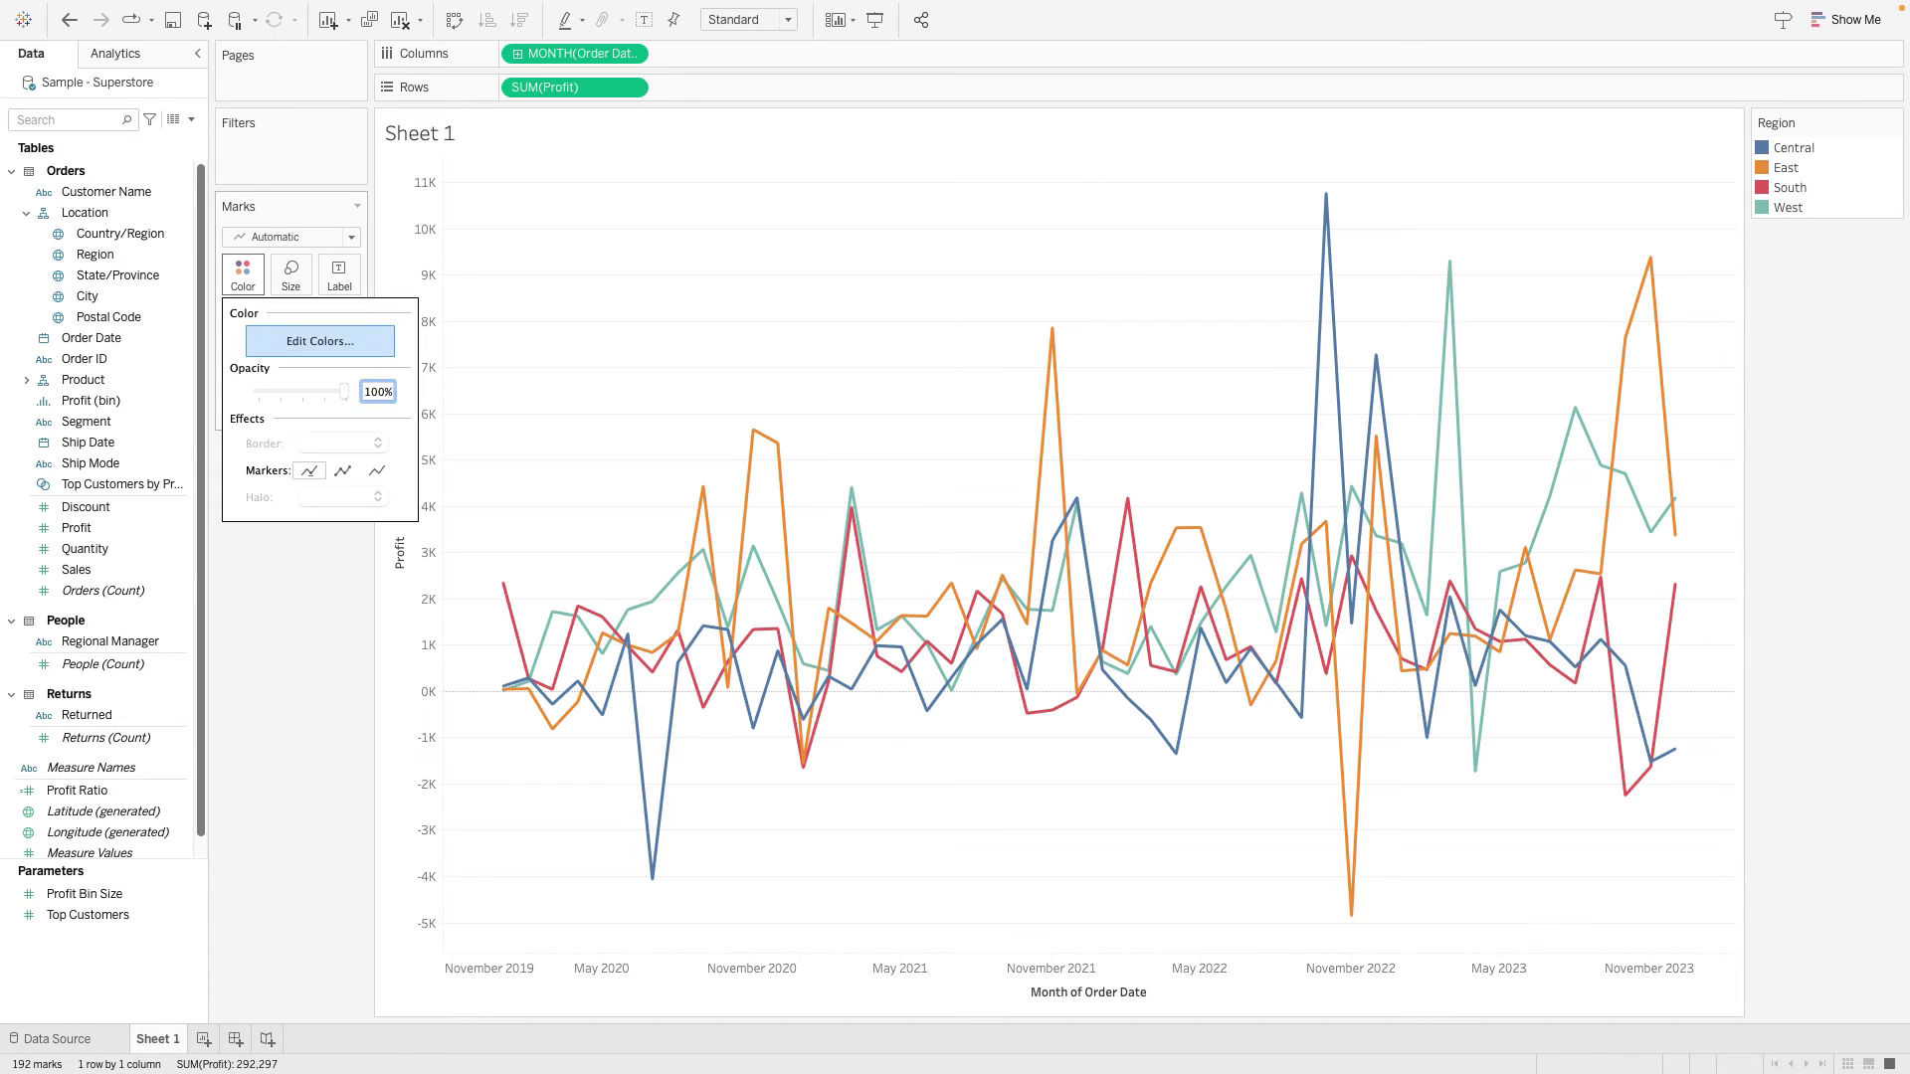
click(319, 341)
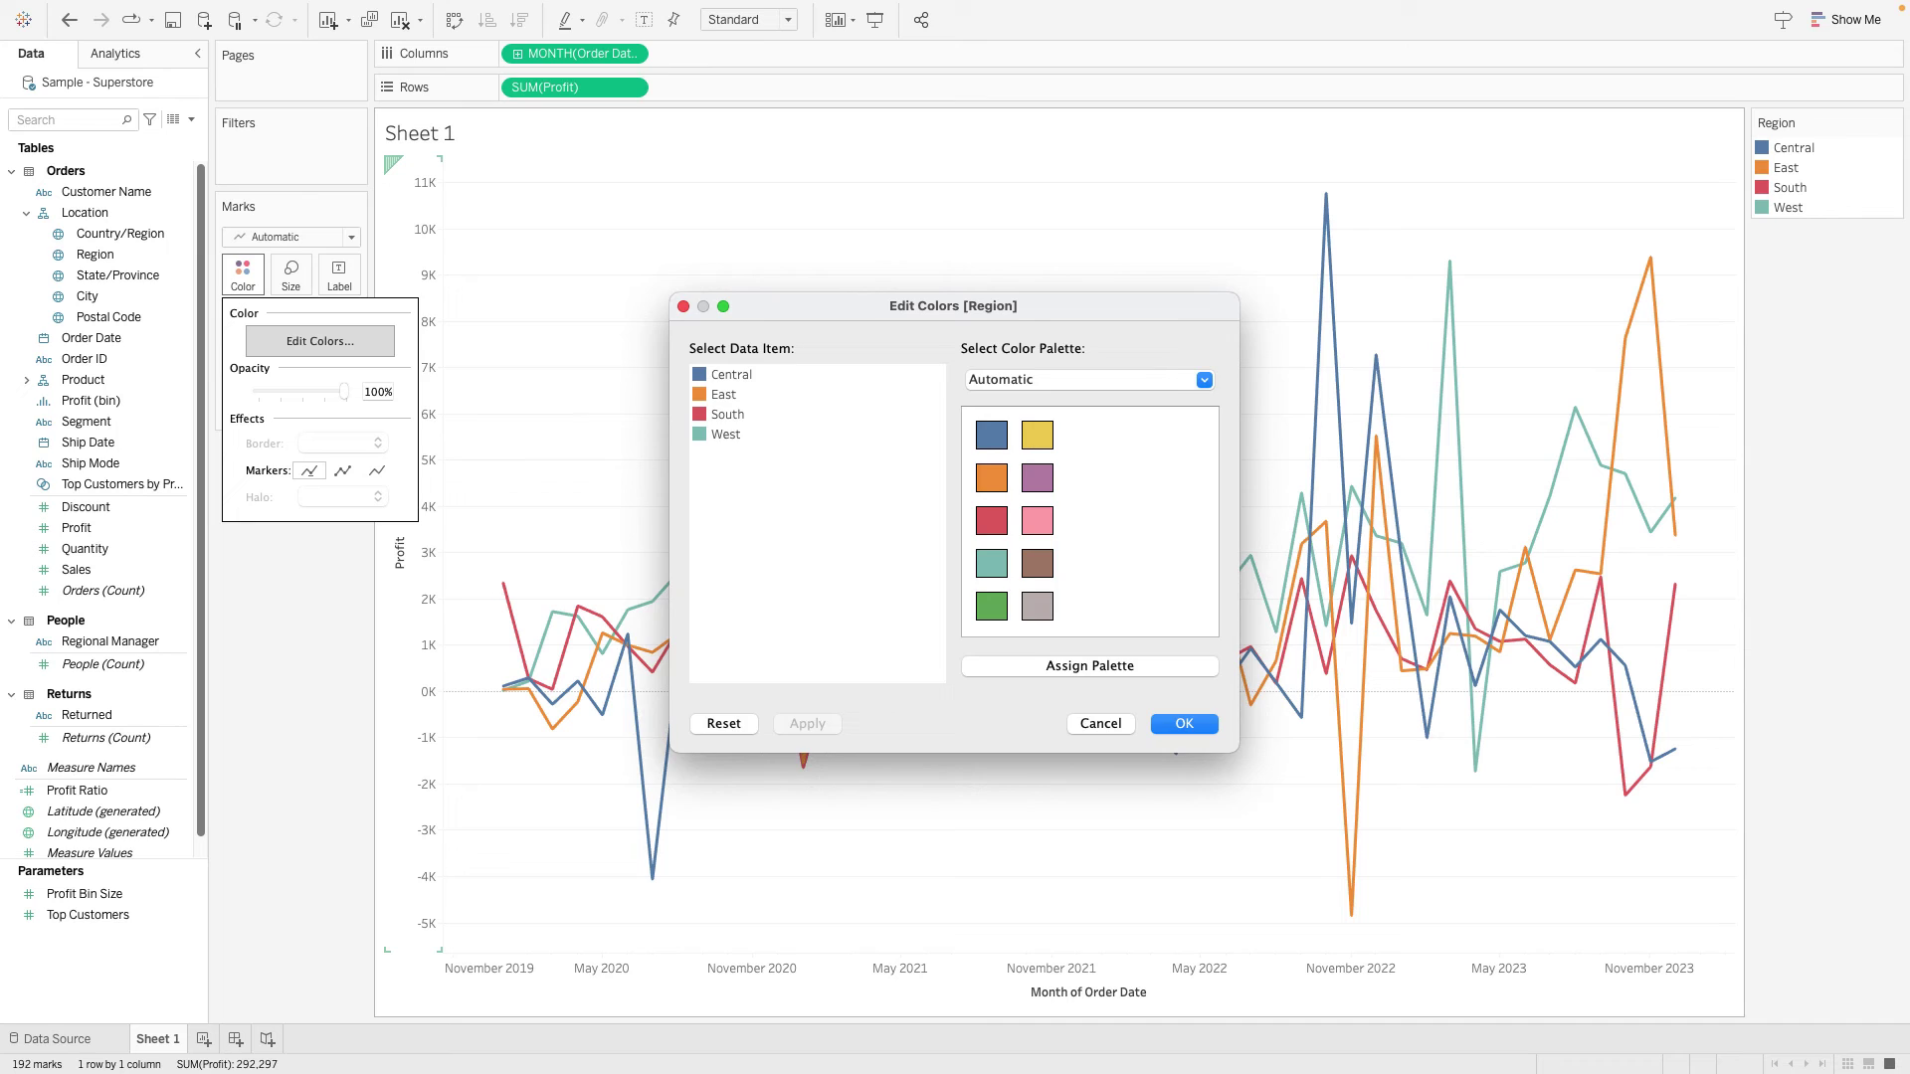
Choose the custom Eurostat palette for the Region colours and assign it to all four regions
drag(952, 306, 849, 162)
click(985, 236)
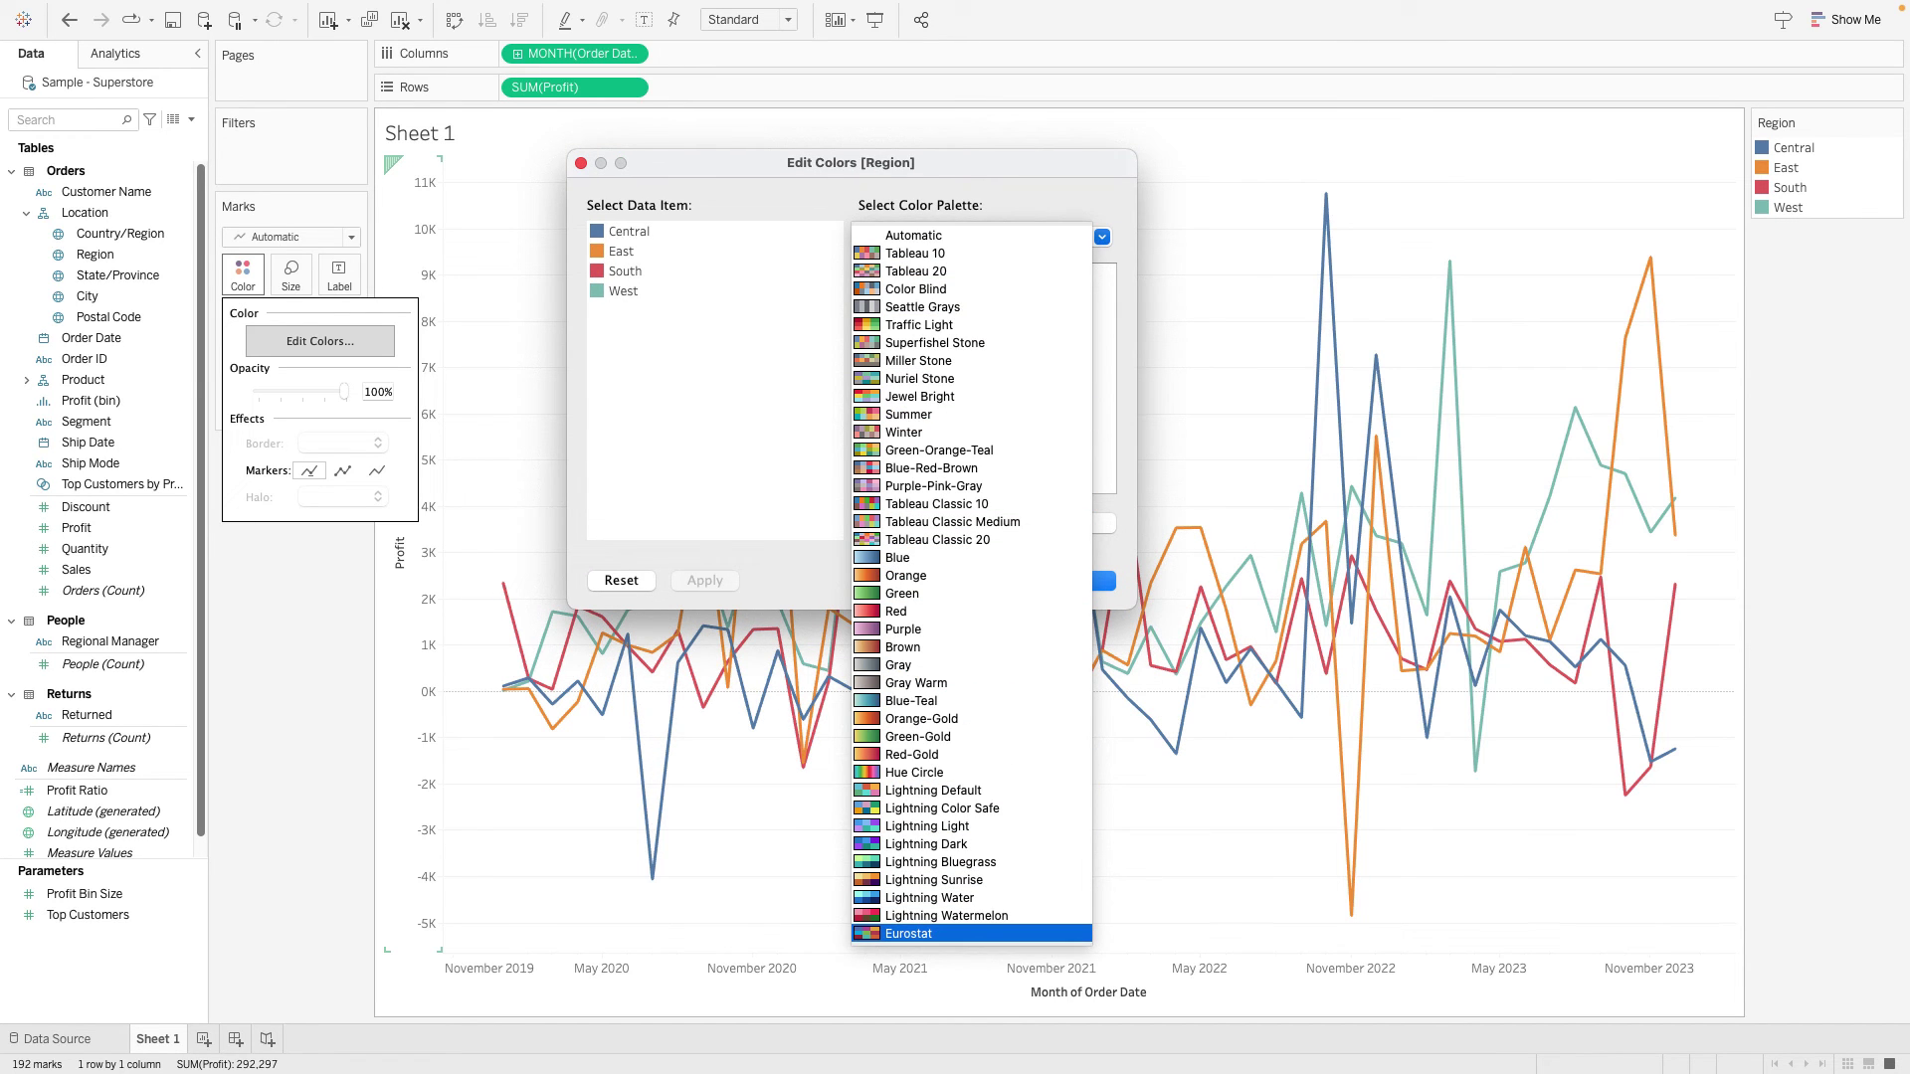
key(Return)
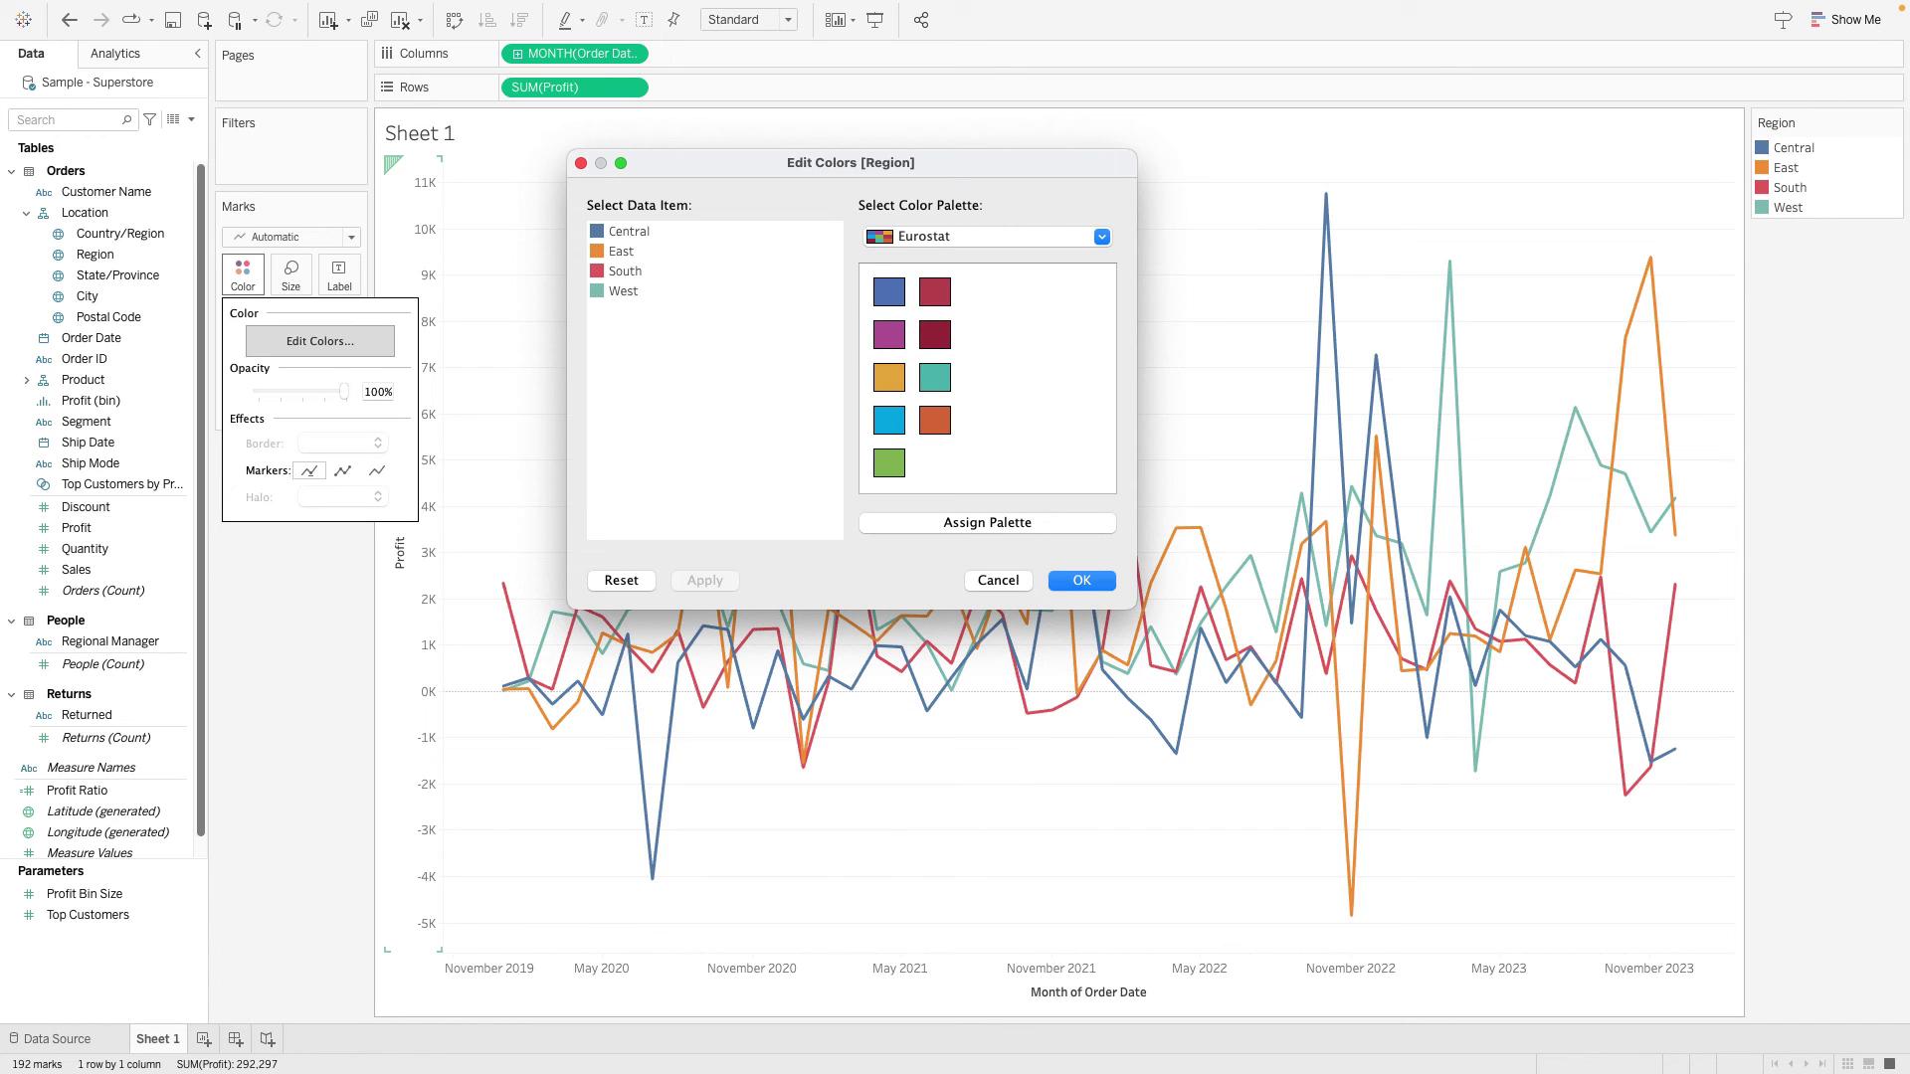
click(986, 522)
Recolour South burnt orange, East golden yellow and Central dark red from the Eurostat swatches, and apply the colours to the chart
click(624, 271)
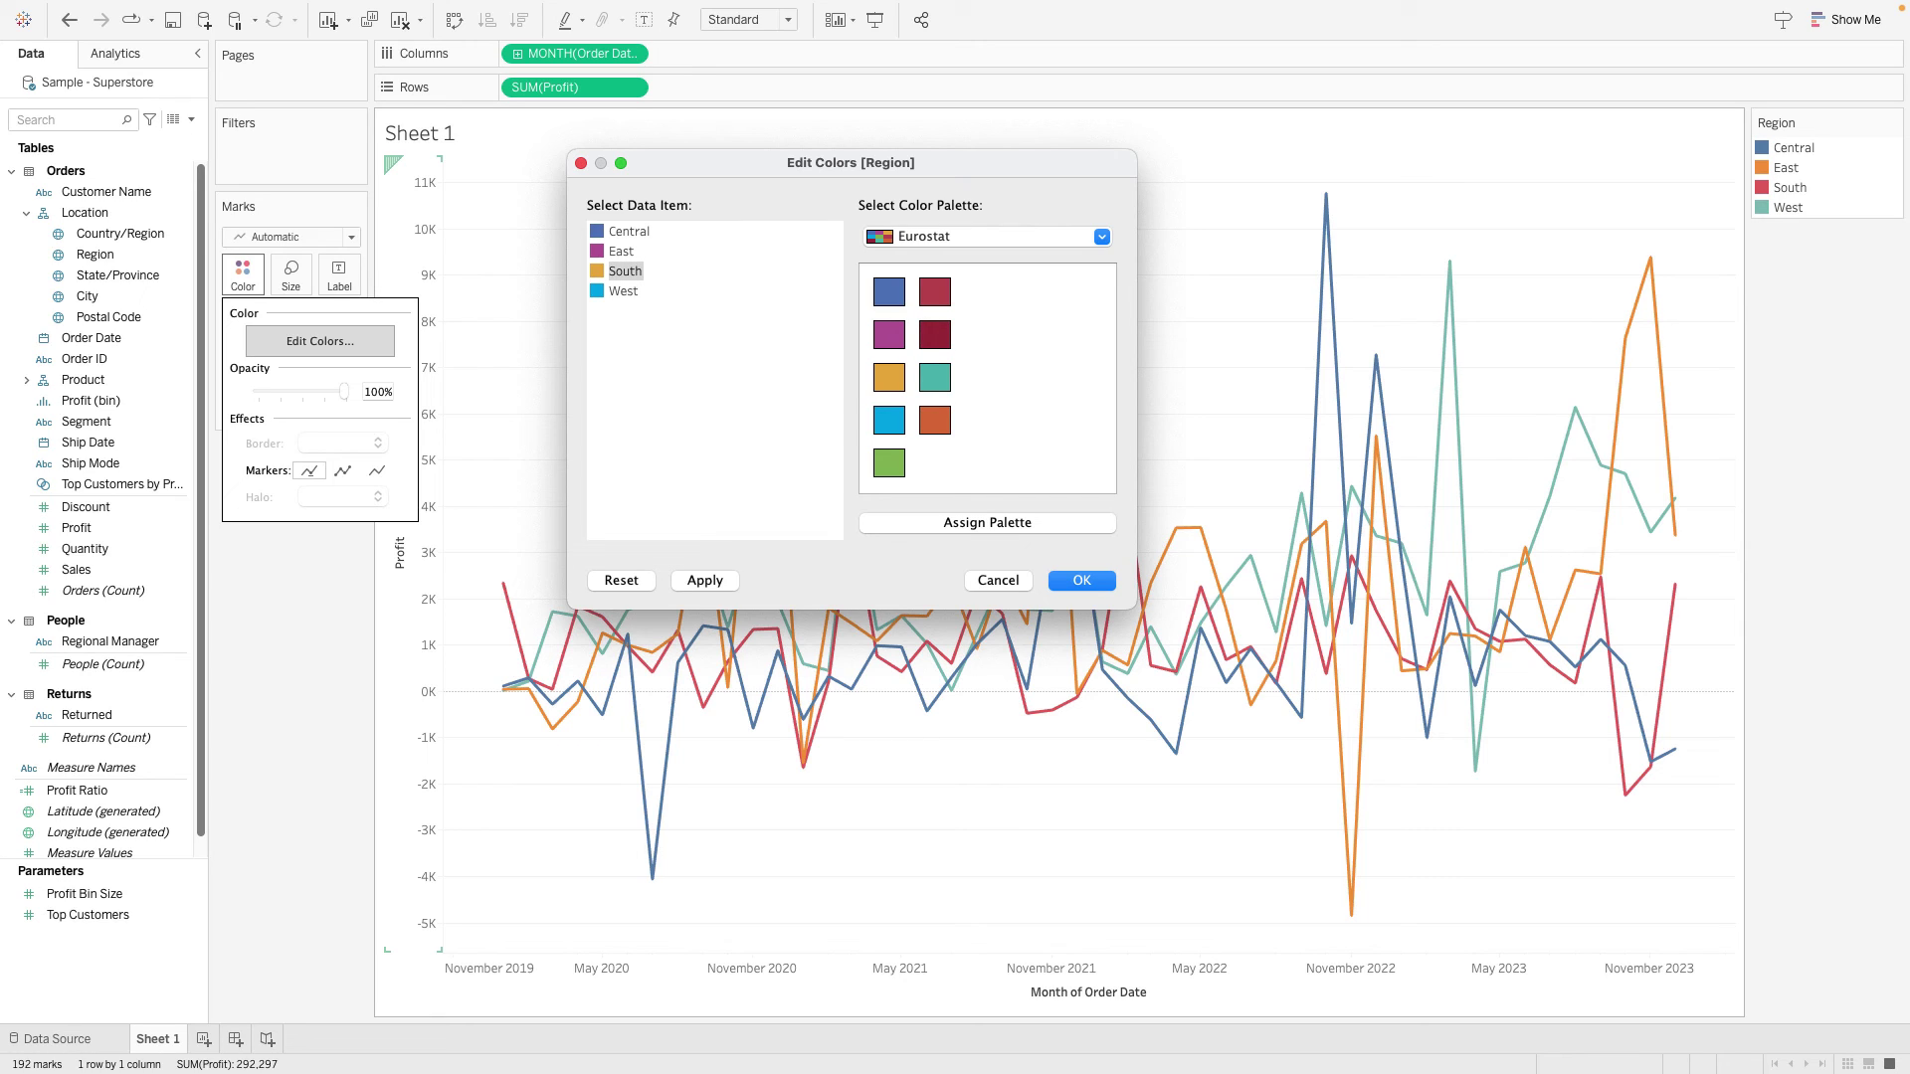
click(935, 419)
click(620, 251)
click(889, 377)
click(629, 231)
click(935, 334)
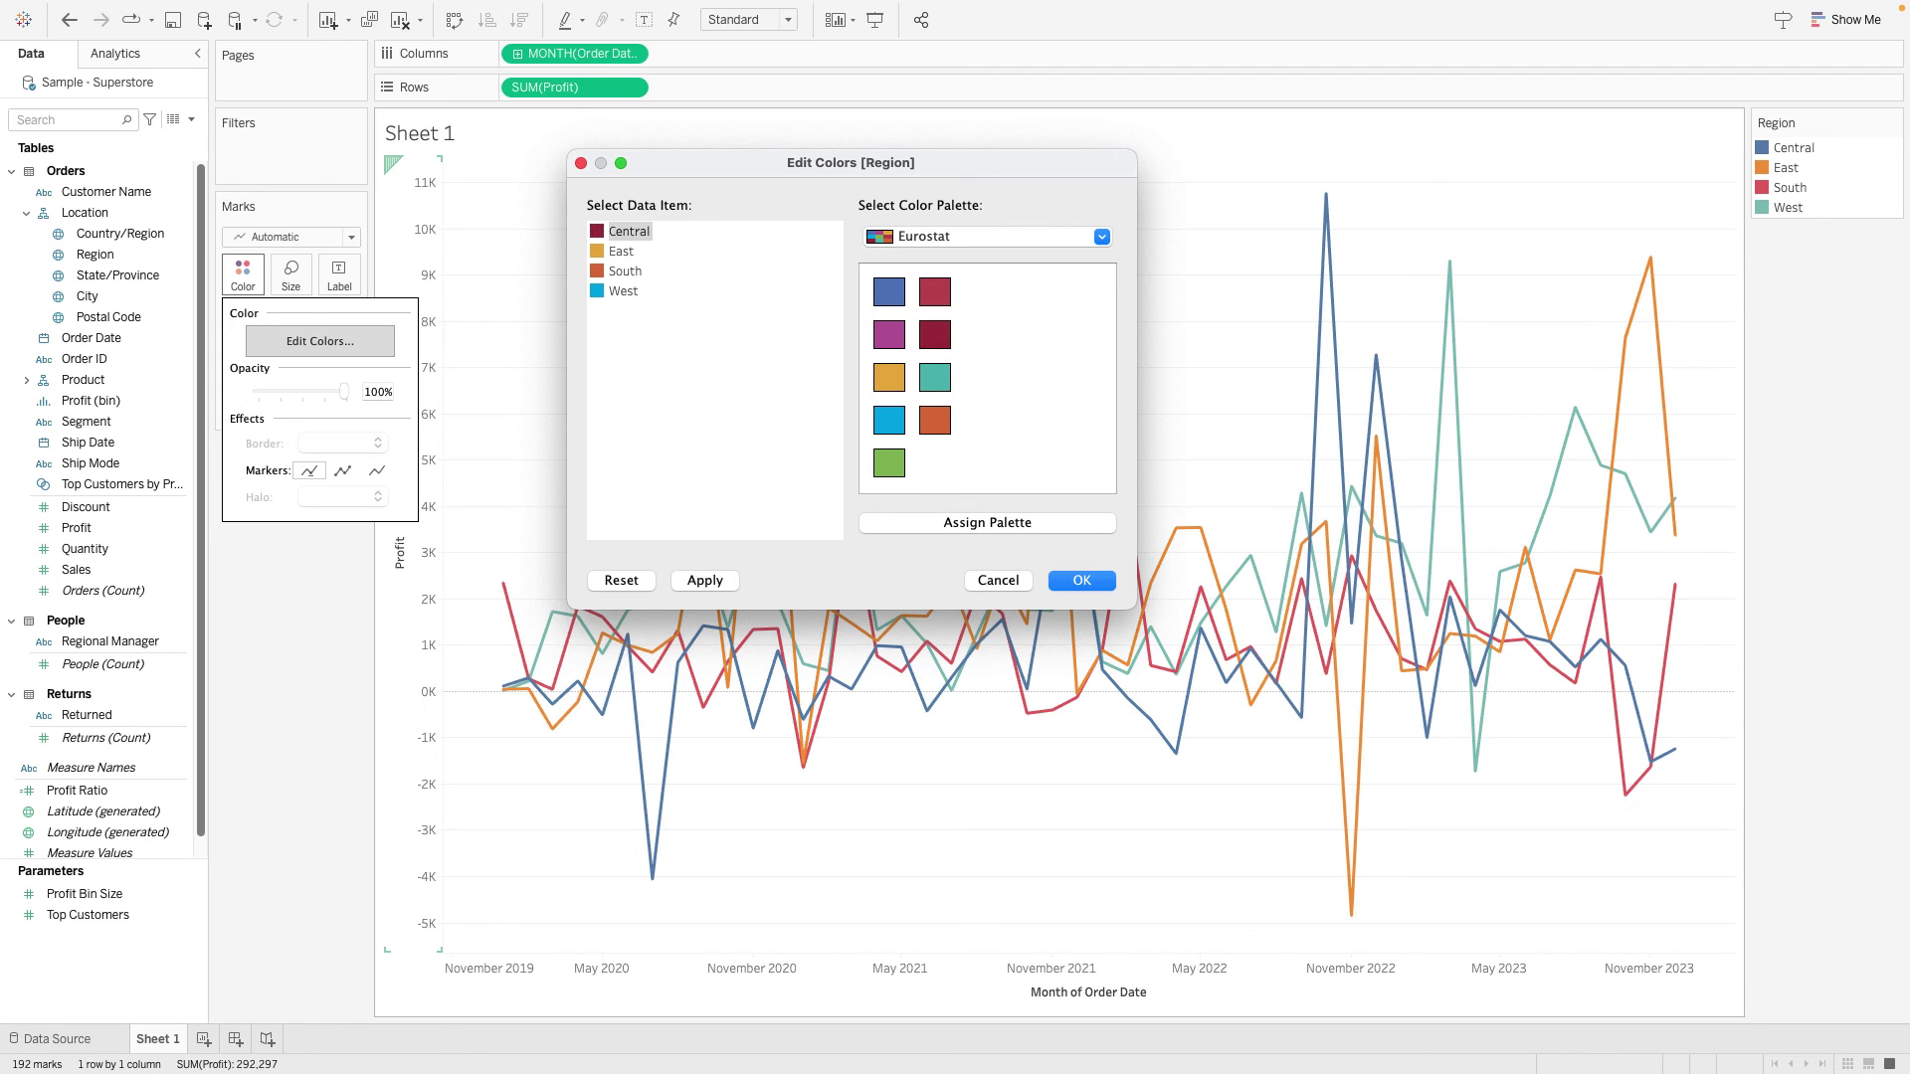
click(705, 580)
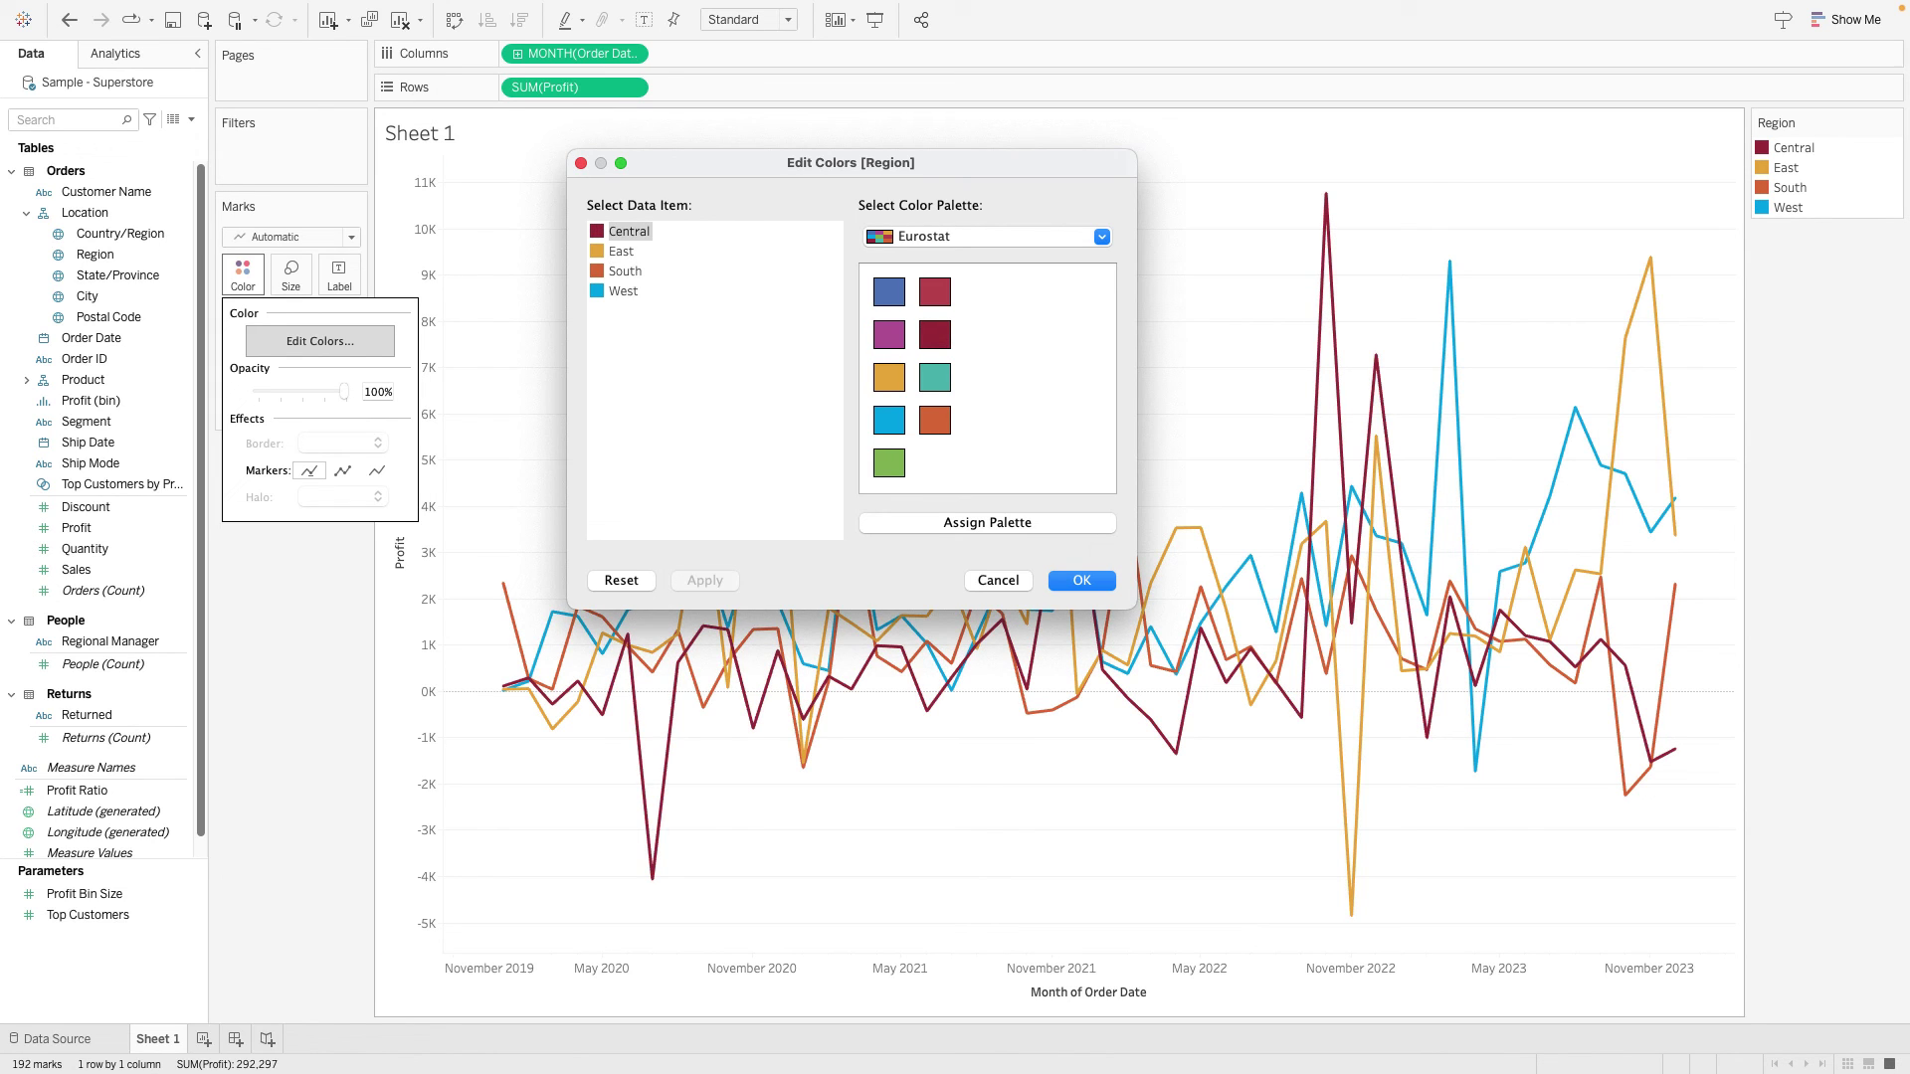
key(Return)
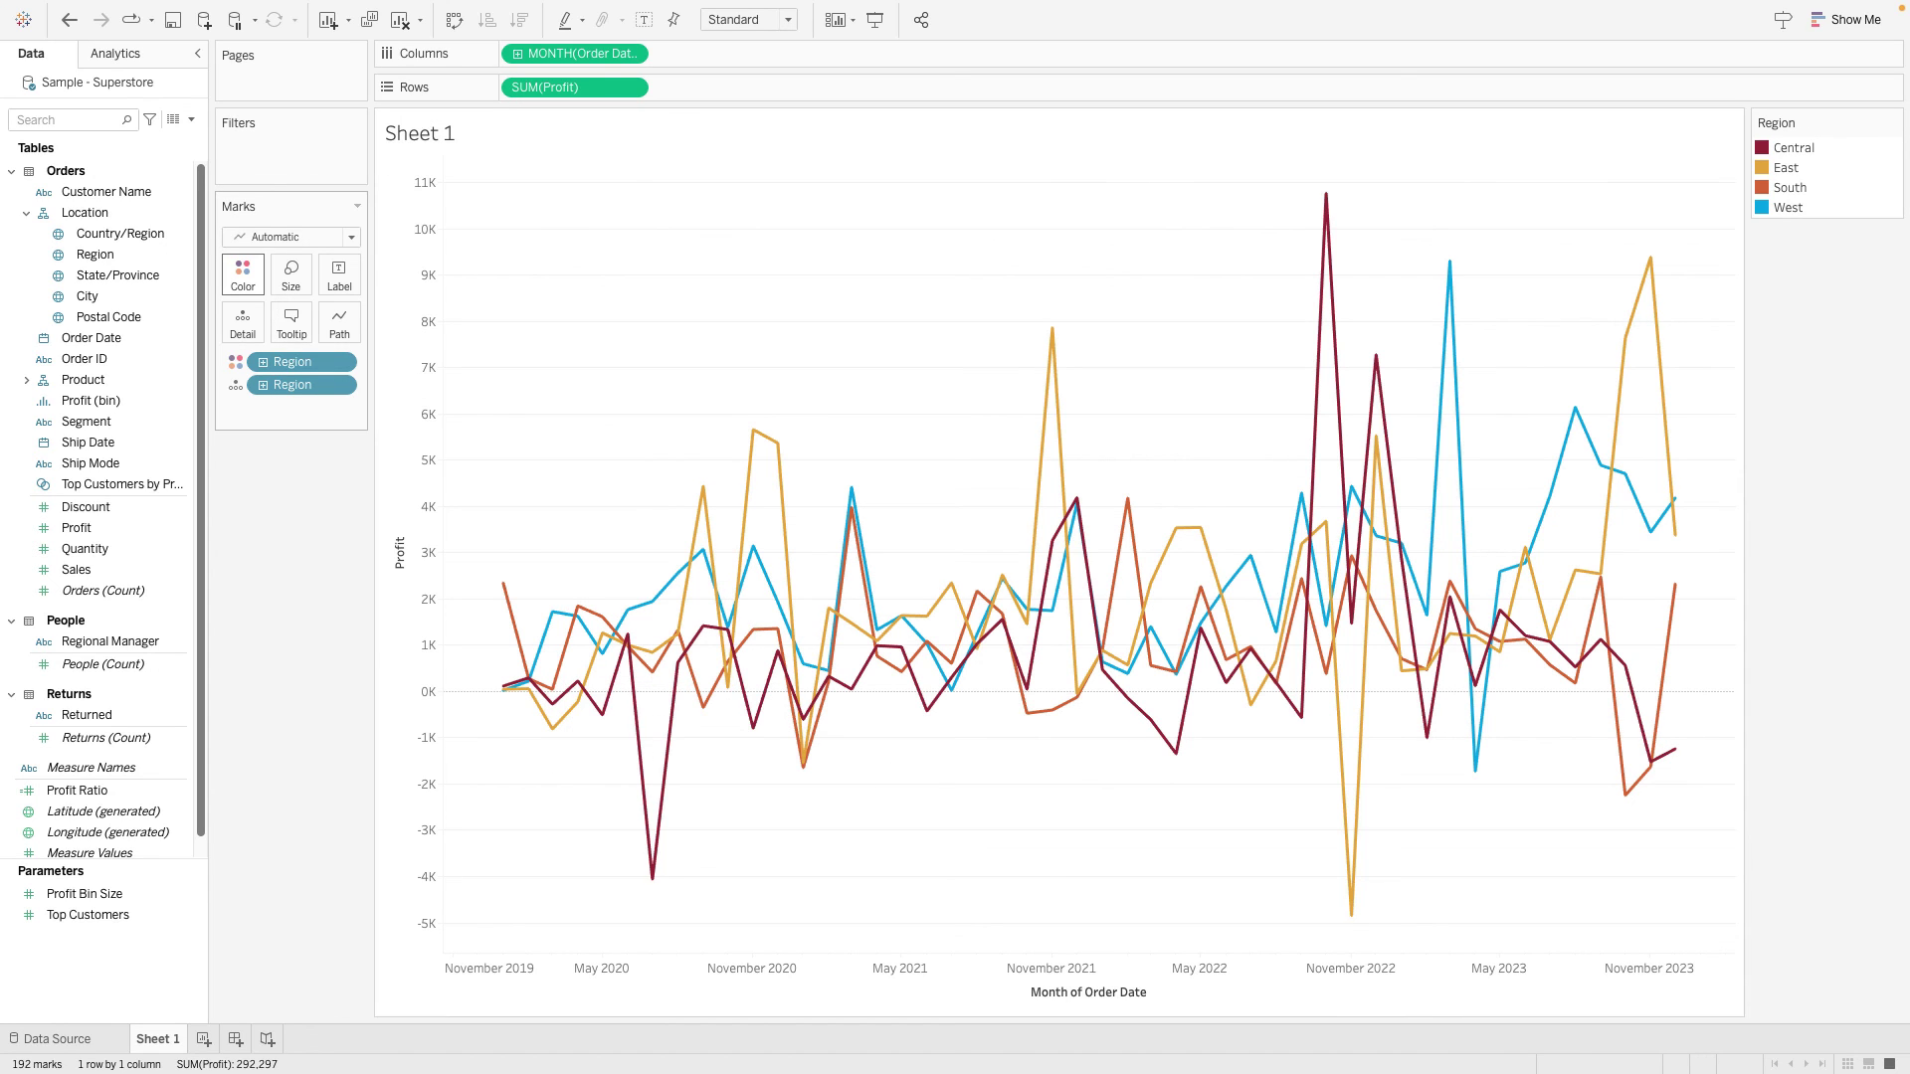
Reopen the Region colour editor and review the list of available palettes, keeping Eurostat selected
click(243, 275)
click(320, 341)
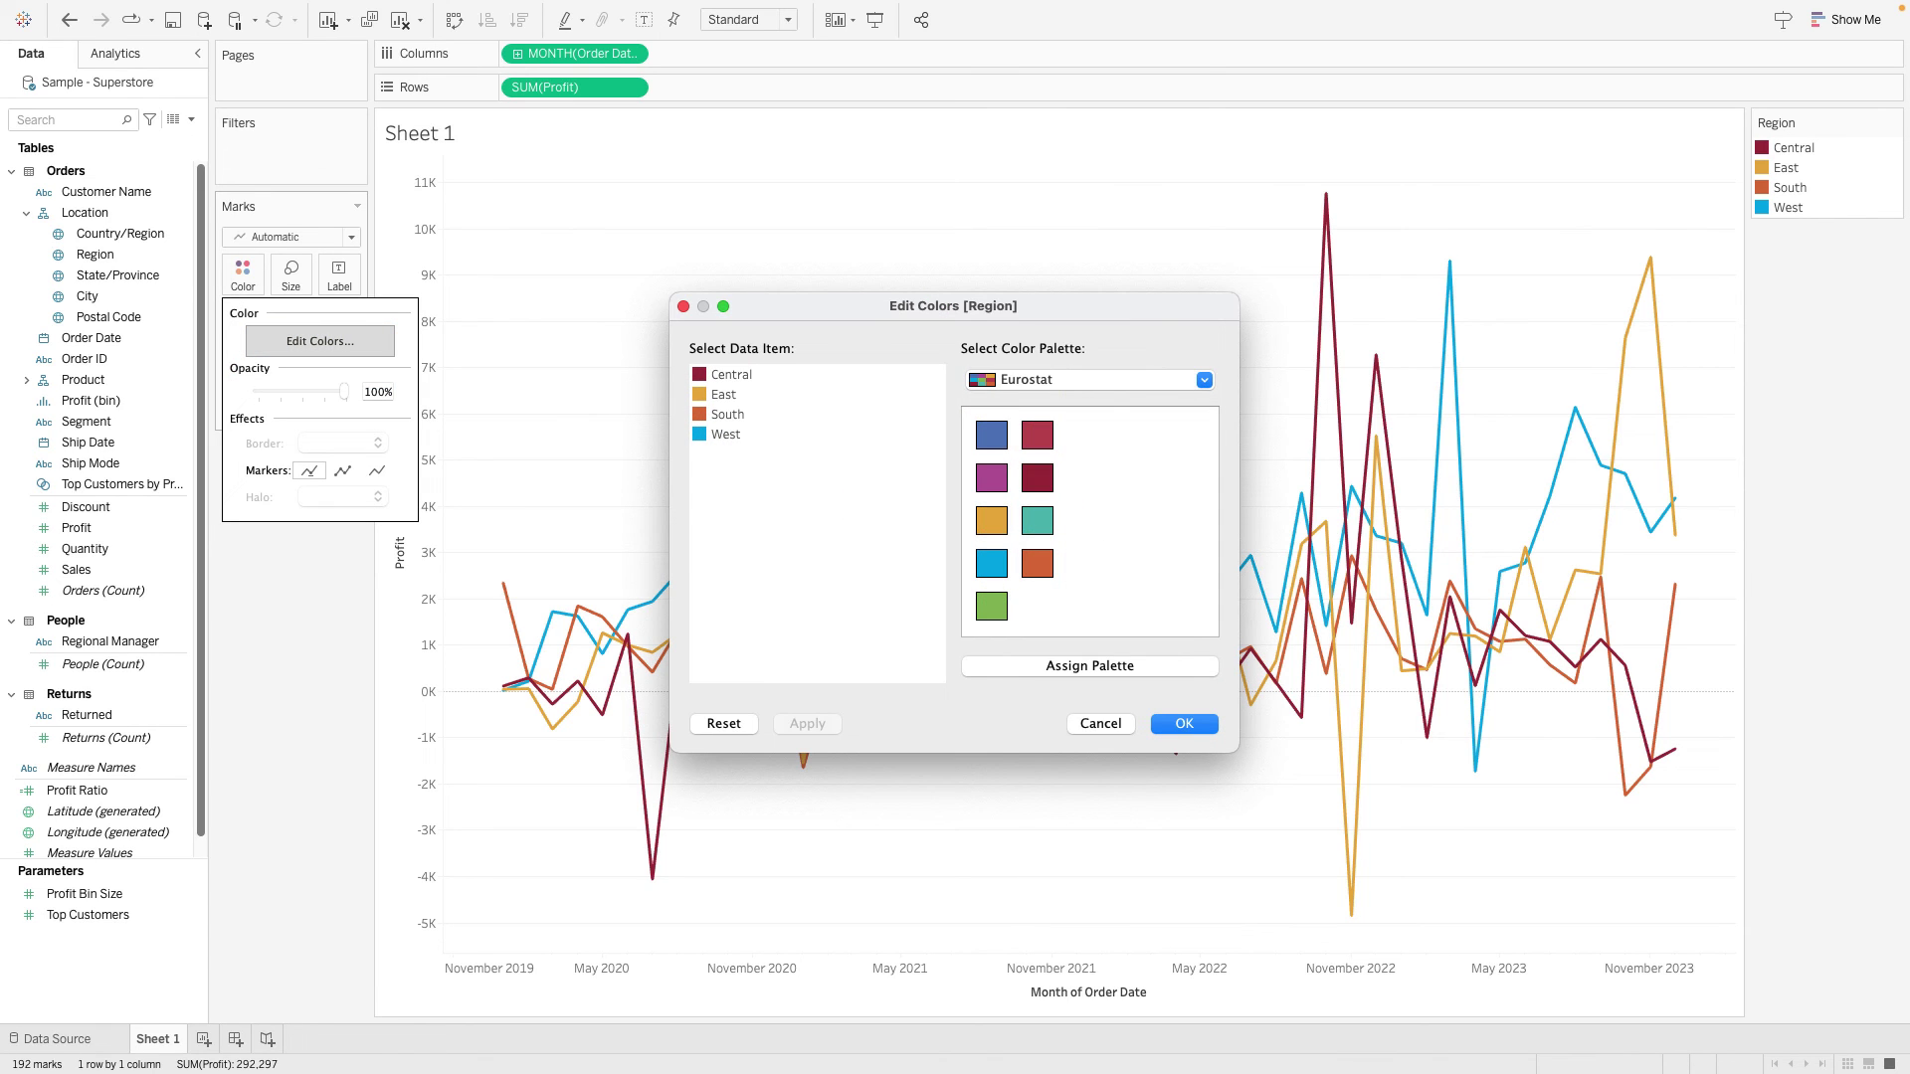
click(1090, 379)
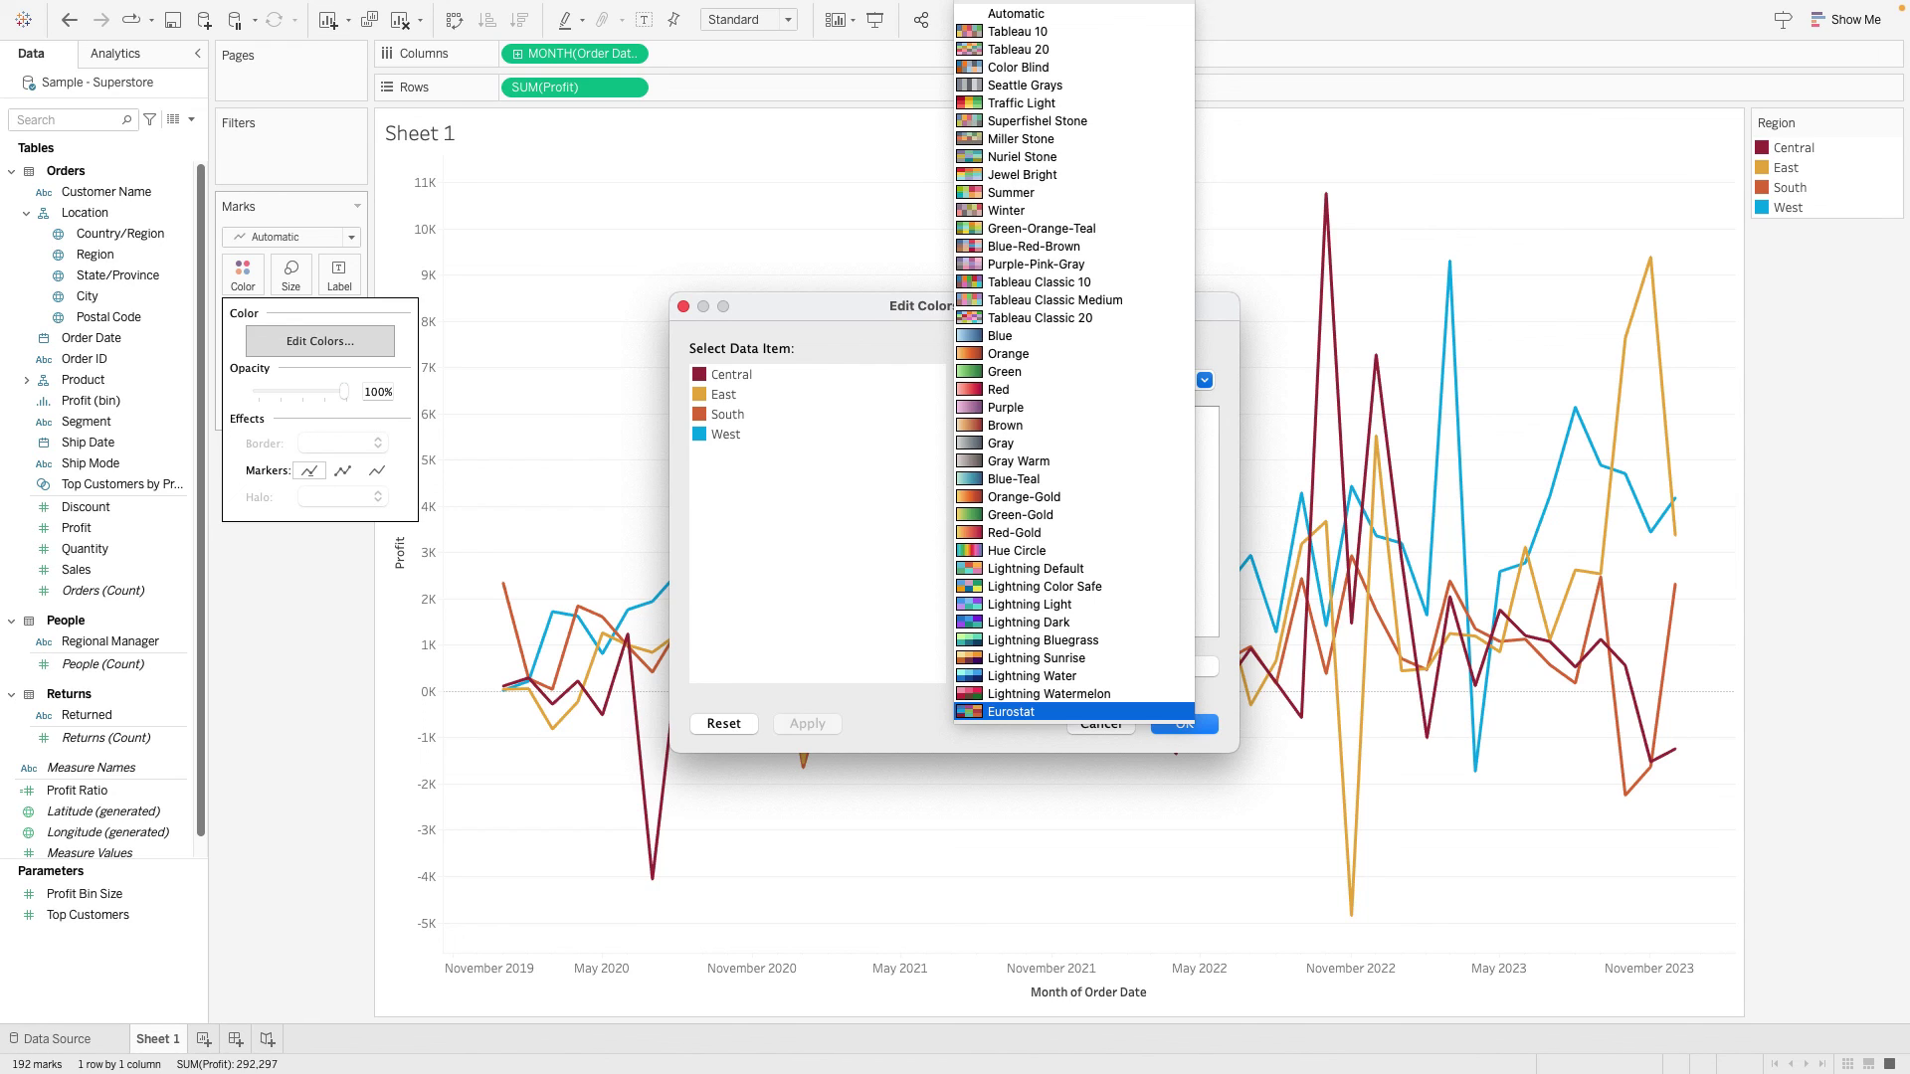
key(Escape)
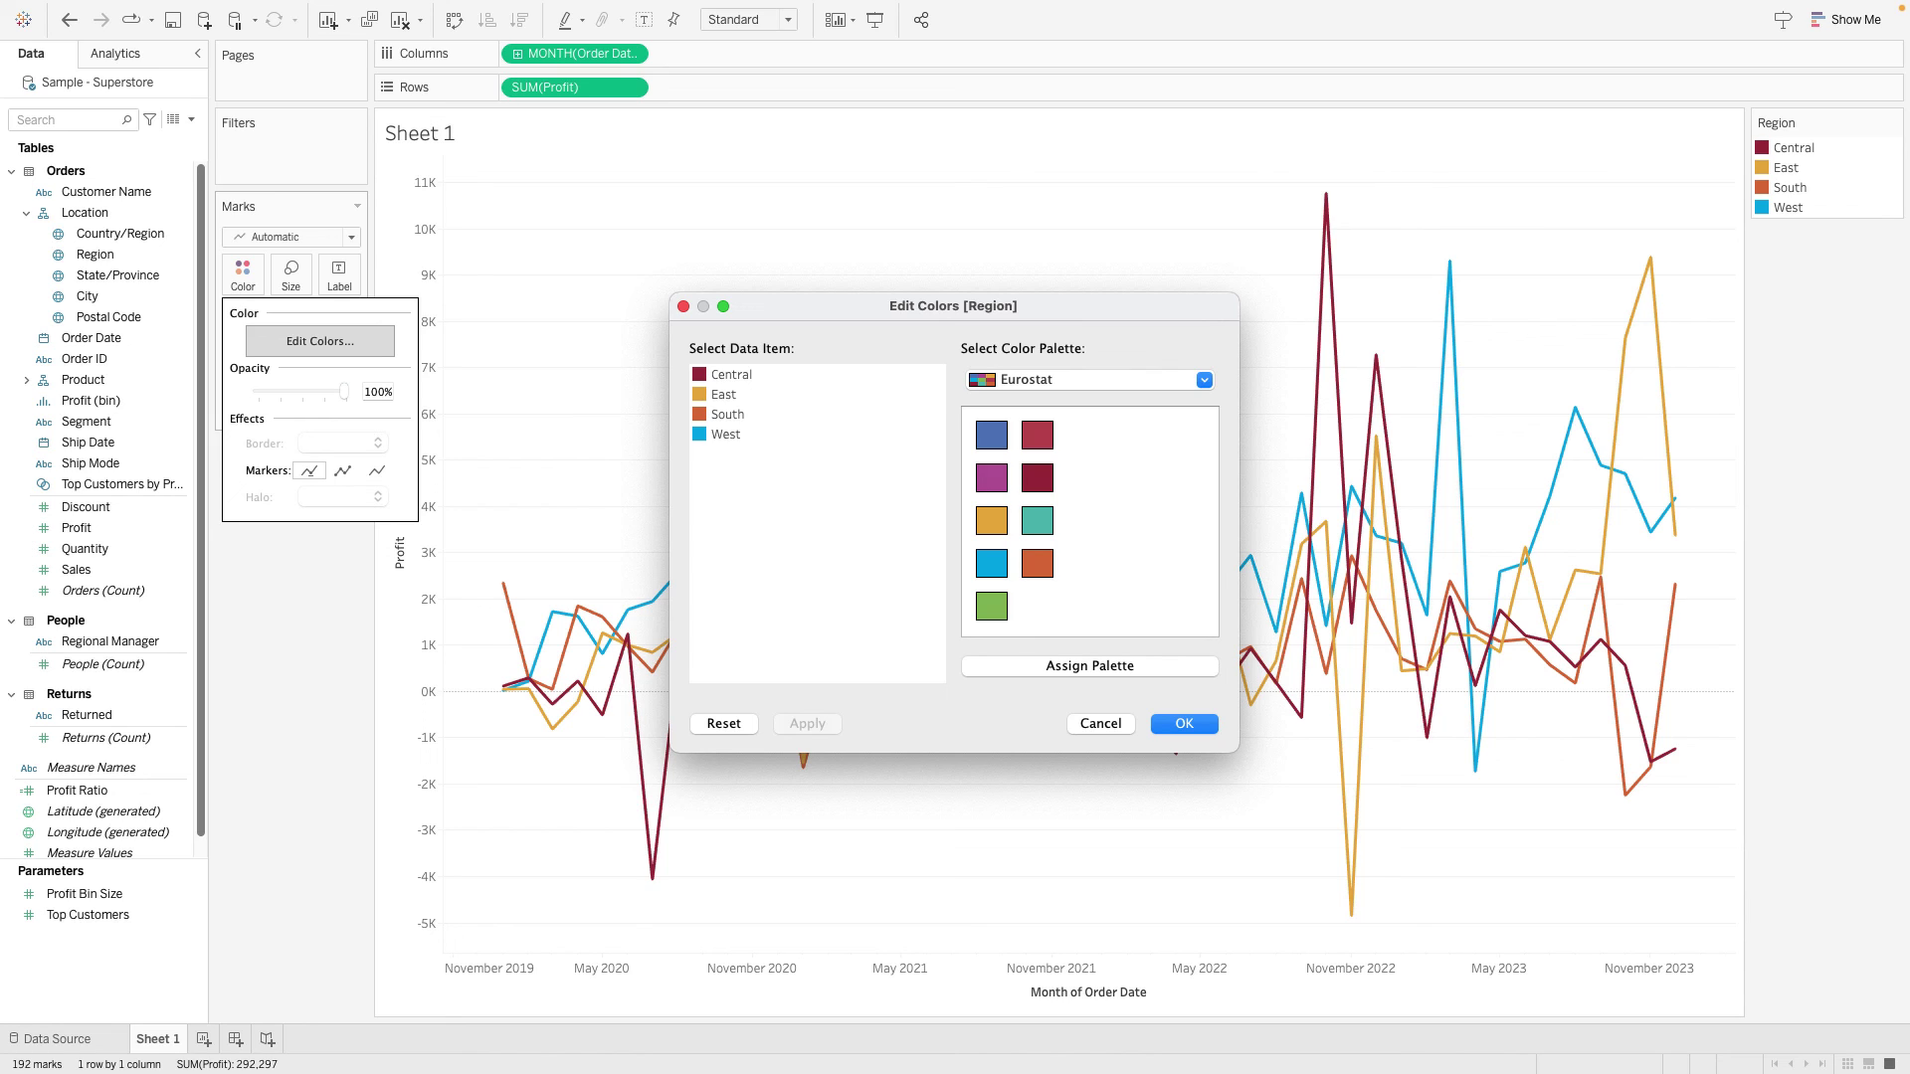
key(Return)
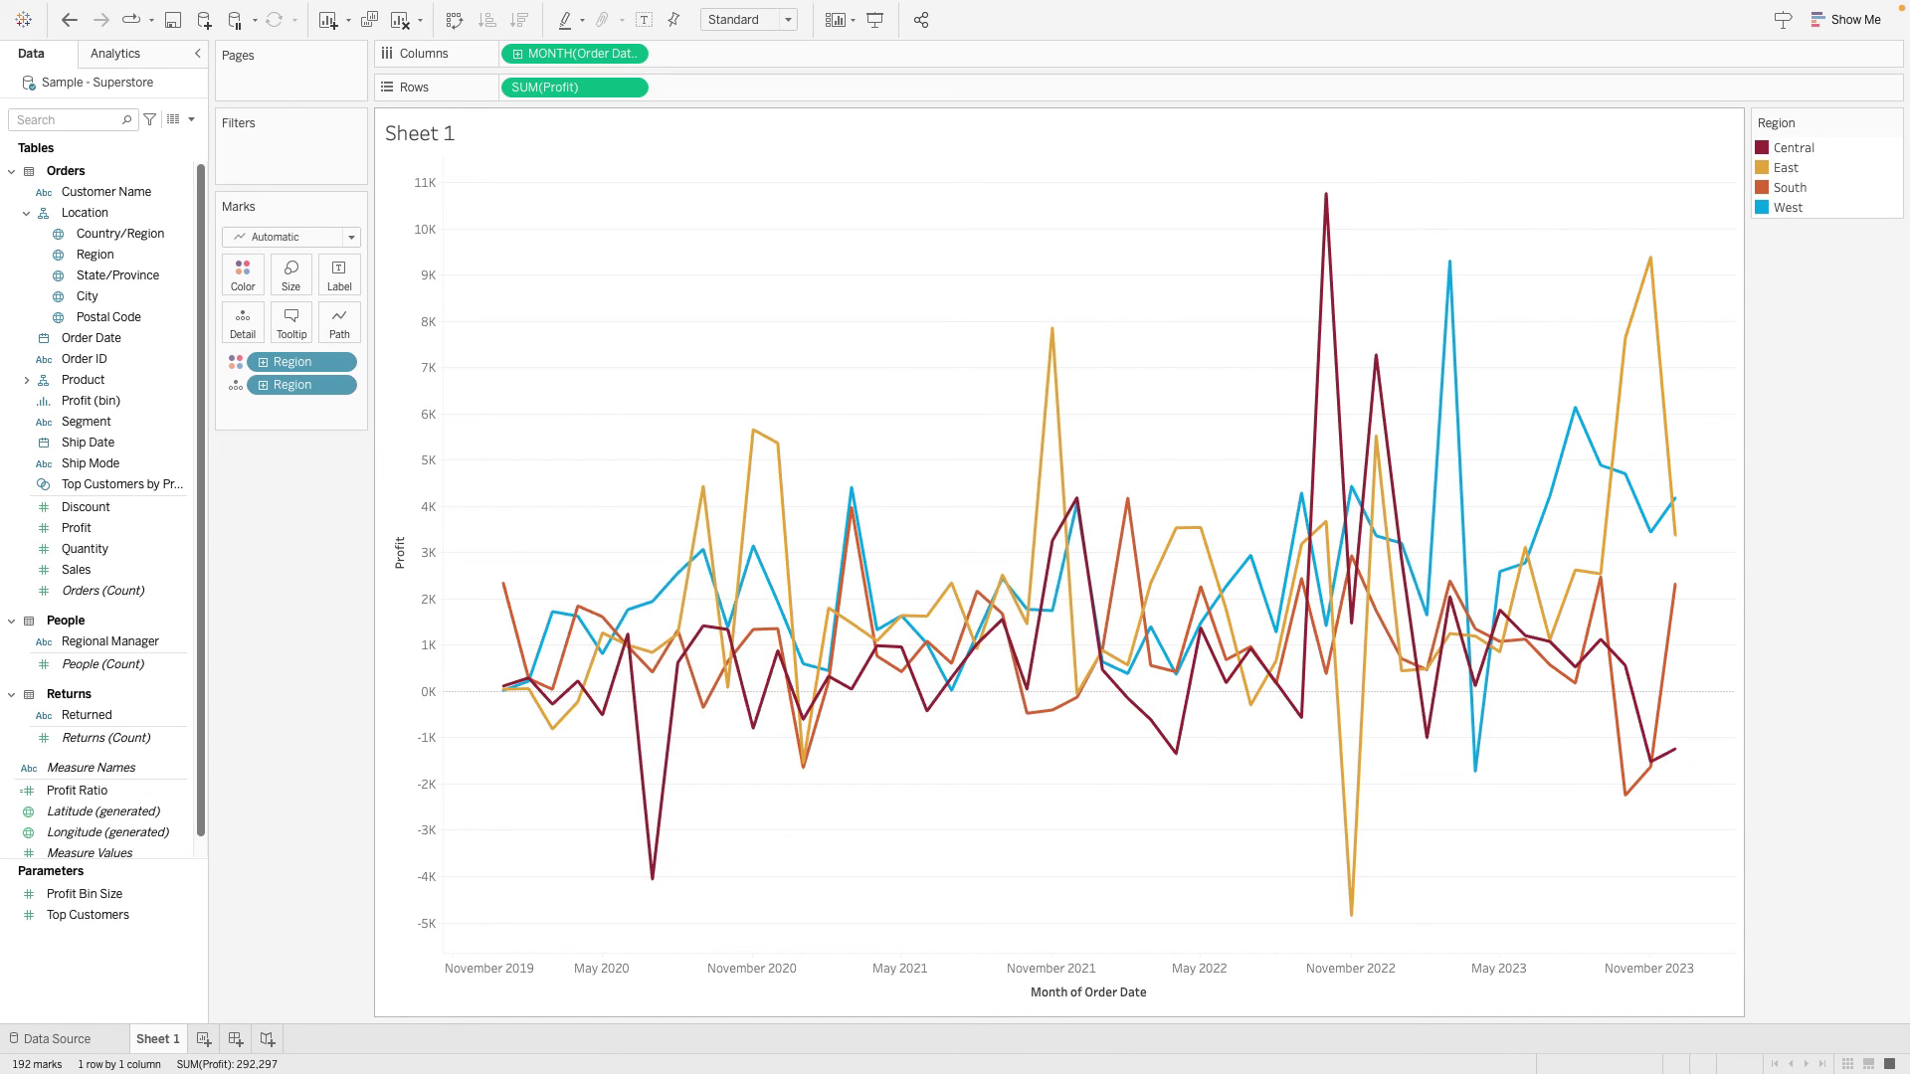